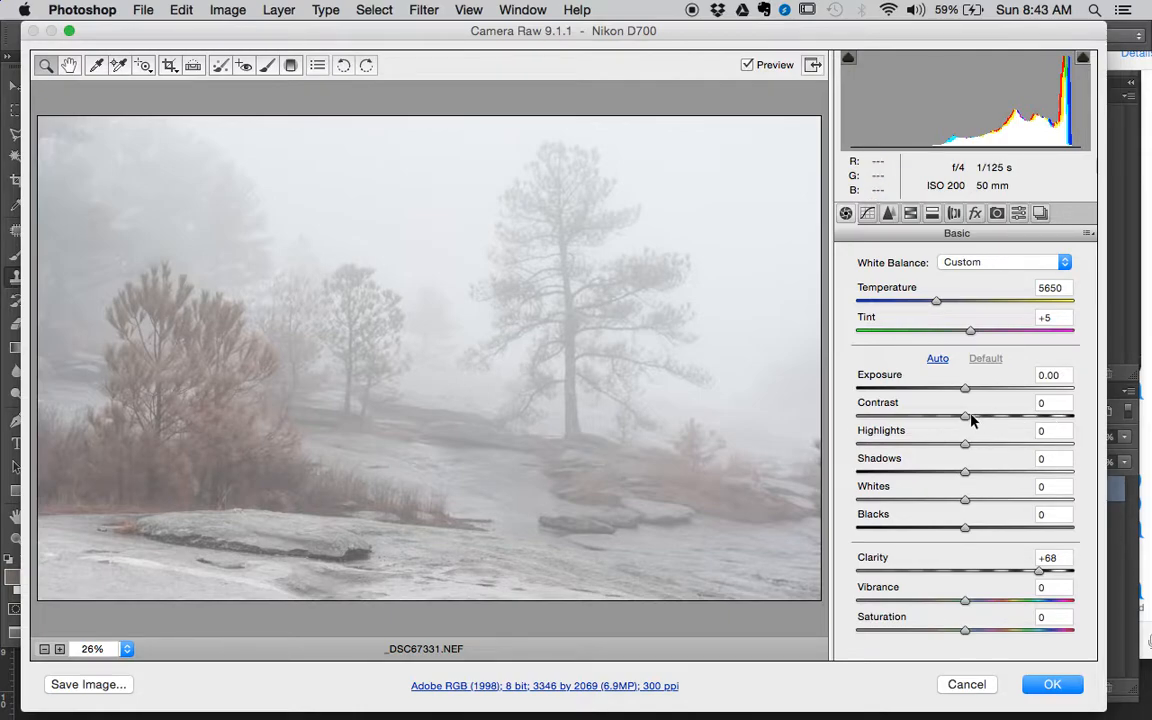
- Set the photo's contrast to +70 and its clarity to +19 in the basic raw adjustments
{"action": "left_click_drag", "start_coordinate": [966, 419], "coordinate": [1044, 428]}
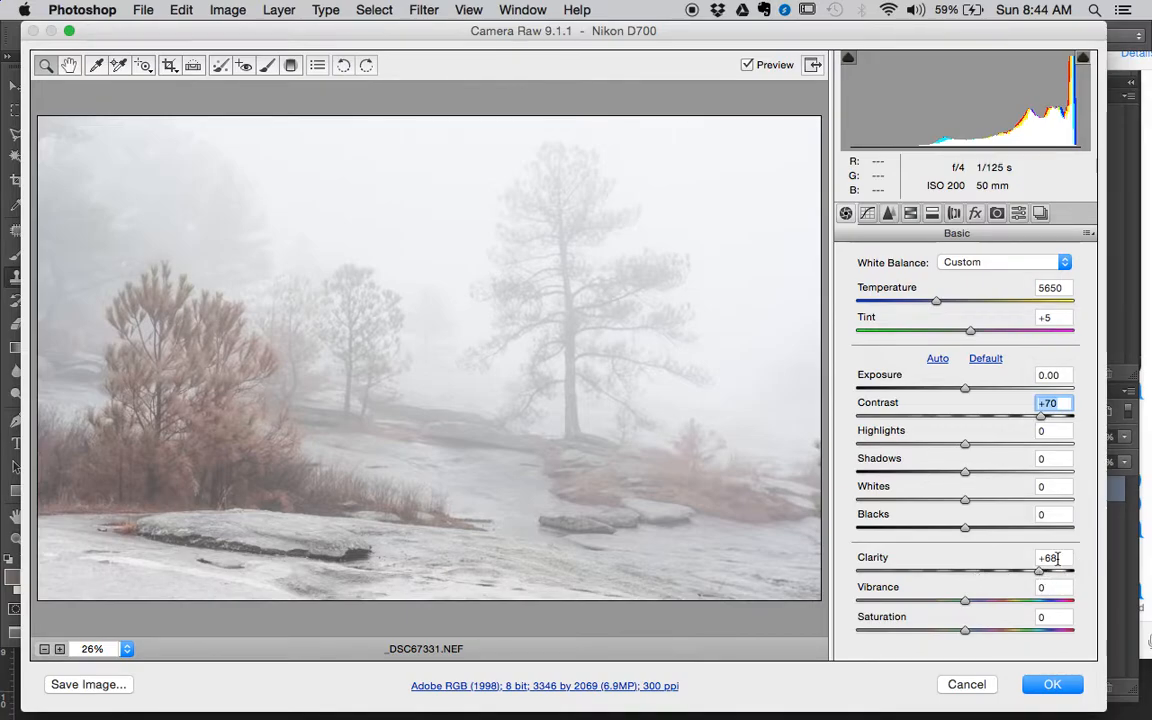
{"action": "left_click_drag", "start_coordinate": [1057, 558], "coordinate": [1033, 557]}
{"action": "type", "text": "0"}
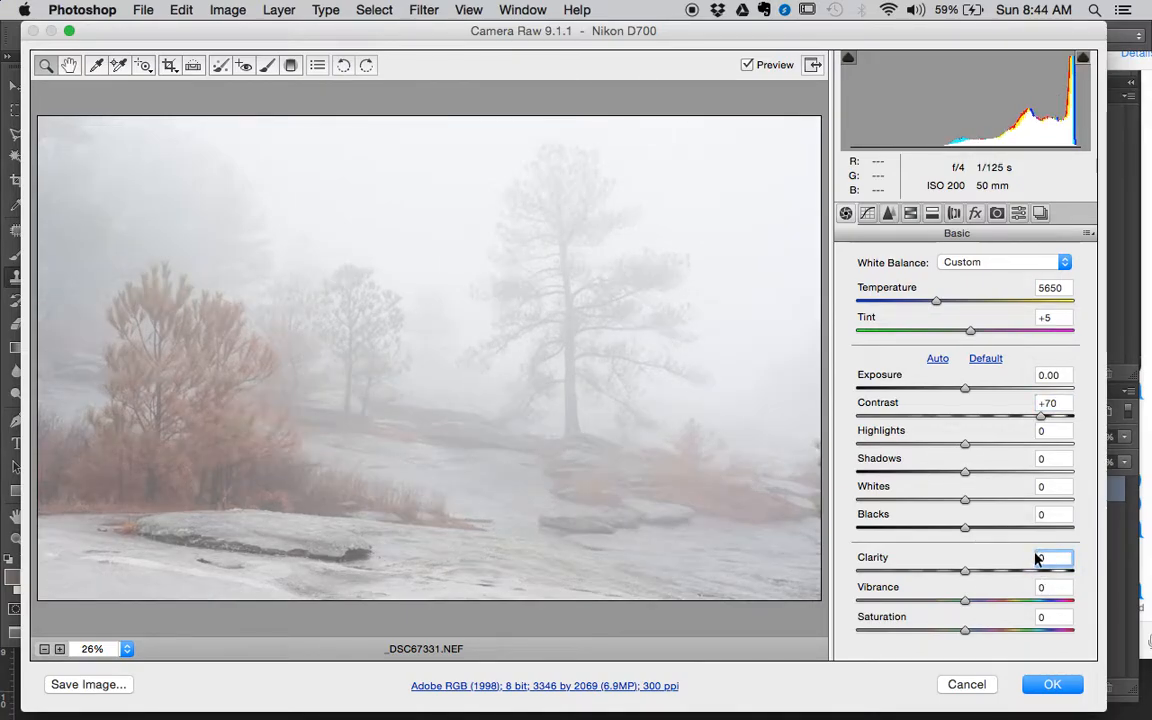
{"action": "left_click_drag", "start_coordinate": [966, 571], "coordinate": [988, 573]}
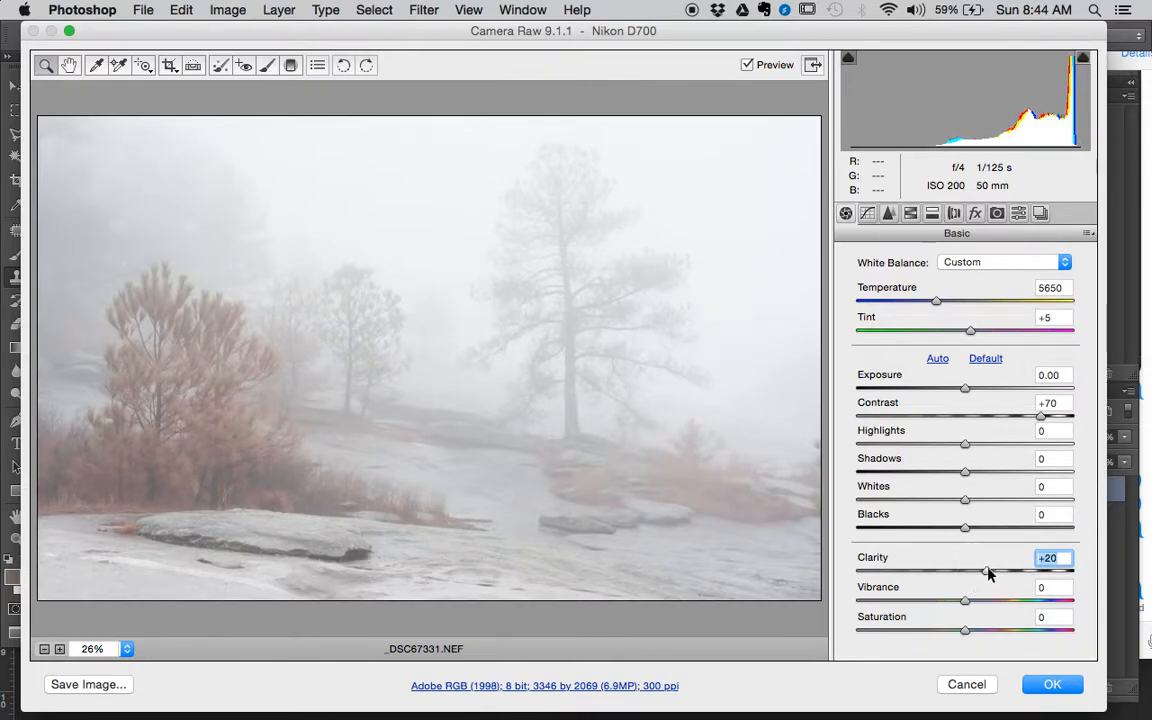
- Add a diagonal graduated filter from the photo's upper-right corner to its lower-left corner, with temperature 0, tint 0 and clarity +2
{"action": "left_click", "coordinate": [291, 66]}
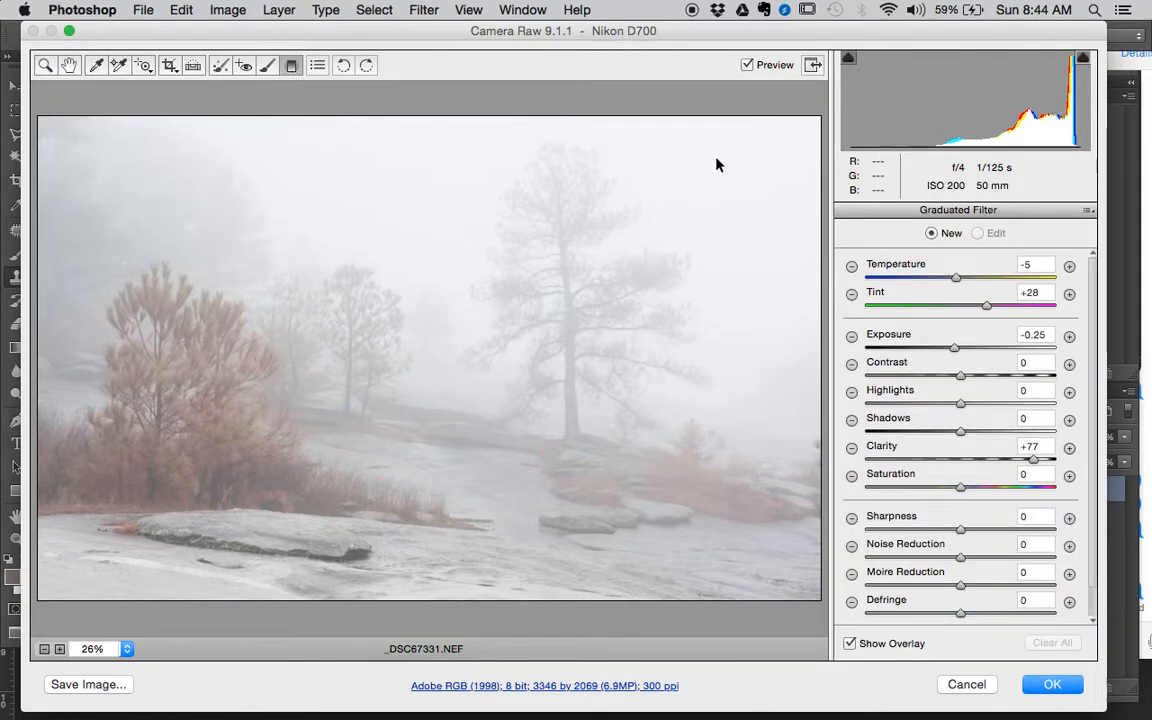
{"action": "left_click_drag", "start_coordinate": [804, 107], "coordinate": [169, 625]}
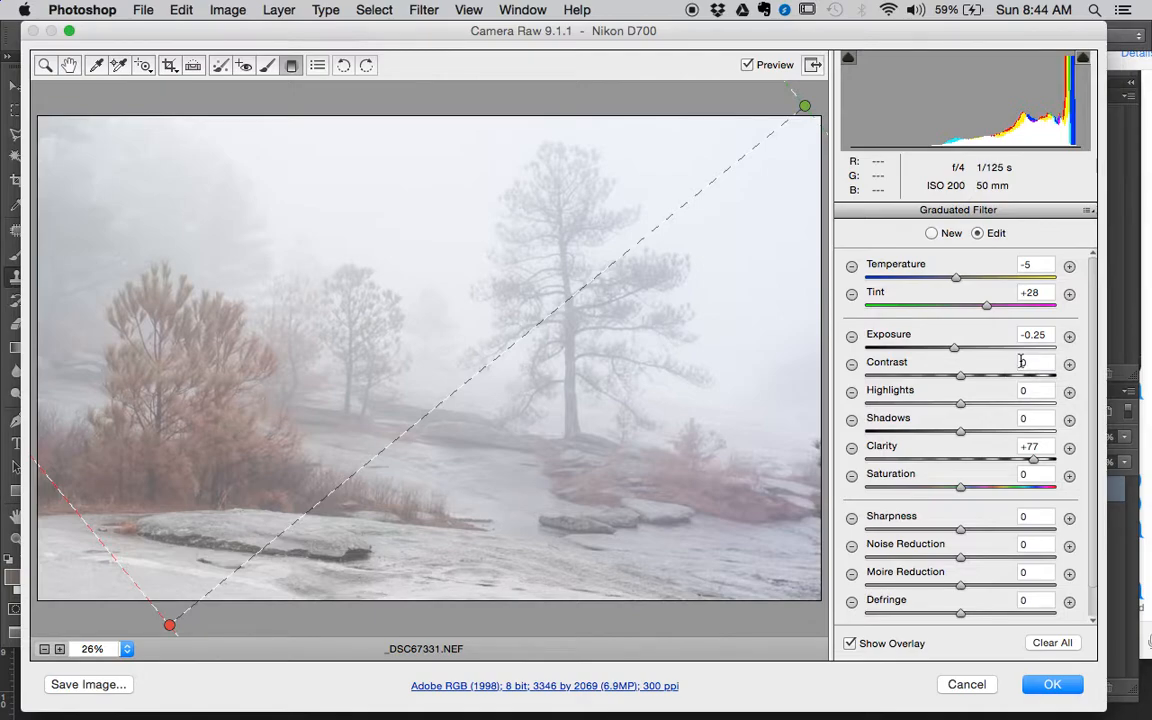
{"action": "left_click", "coordinate": [960, 461]}
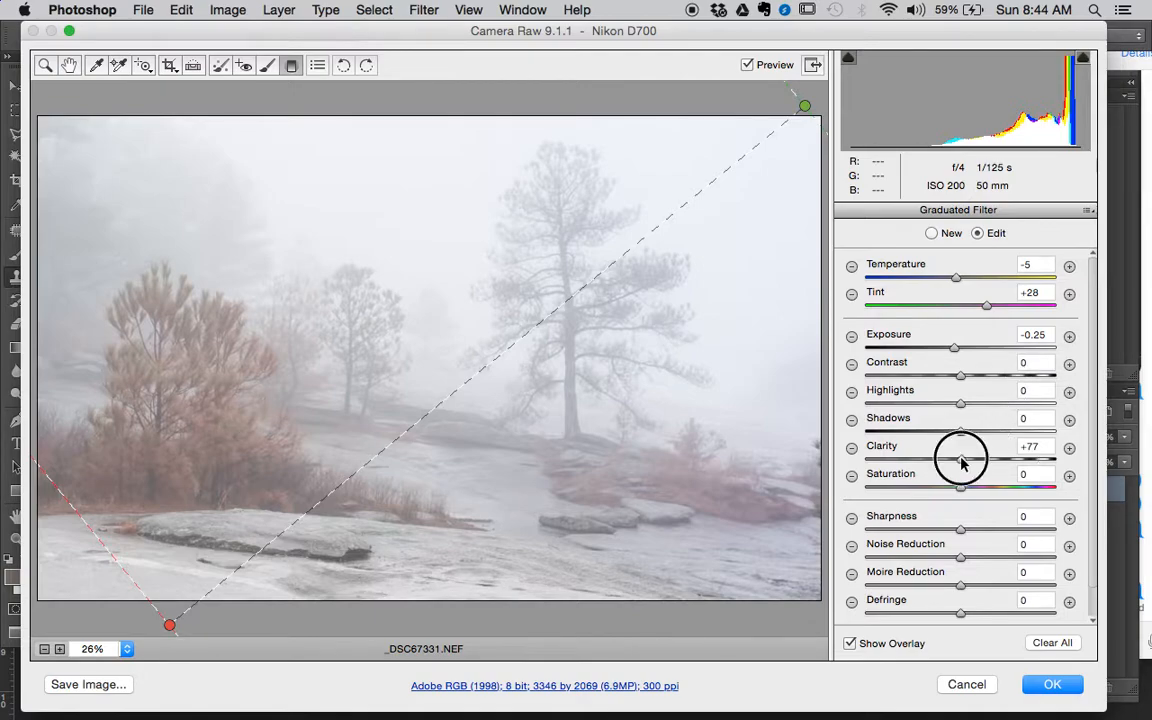
{"action": "left_click", "coordinate": [1035, 265]}
{"action": "type", "text": "0"}
{"action": "key", "text": "Tab"}
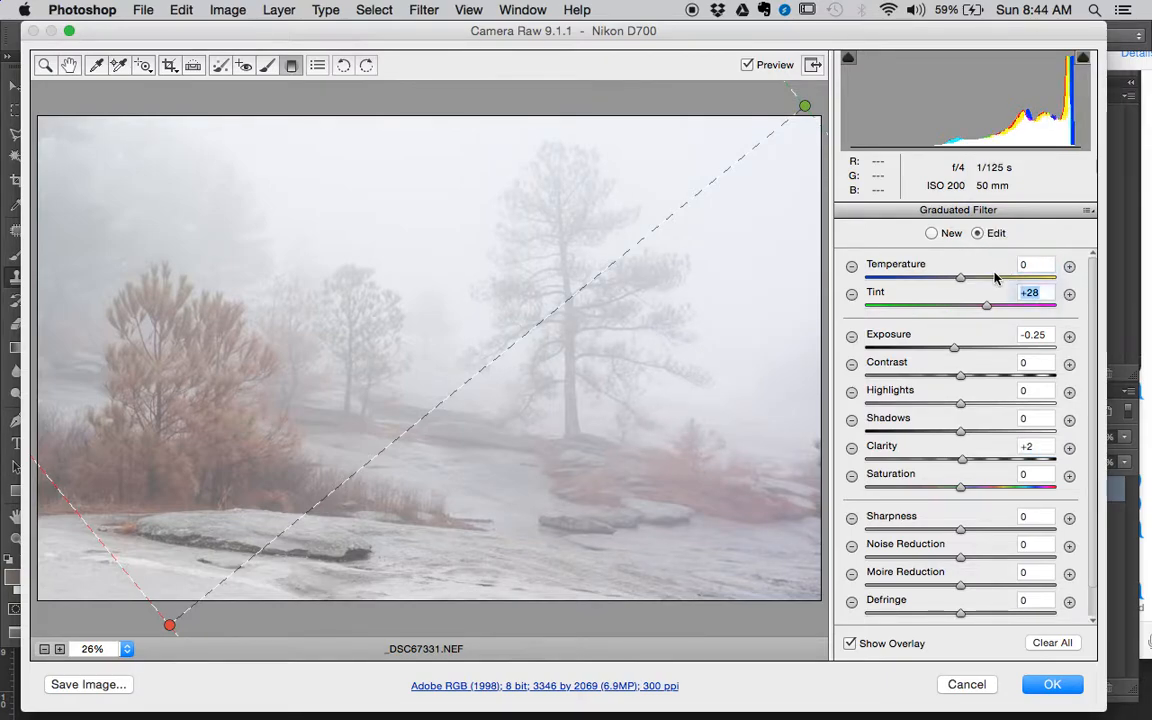
{"action": "type", "text": "0"}
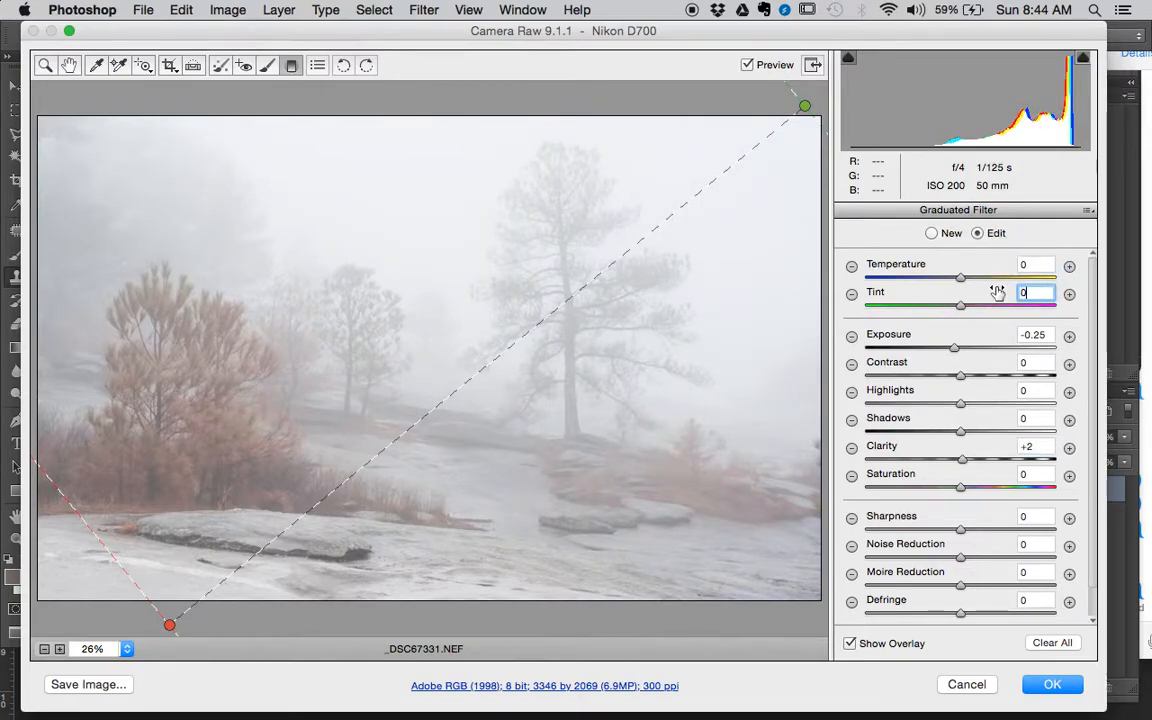
- Set the graduated filter's exposure to -0.45, clarity to +25 and shadows to -10, and compare the preview on and off
{"action": "left_click", "coordinate": [955, 347]}
{"action": "mouse_move", "coordinate": [954, 347]}
{"action": "left_mouse_down"}
{"action": "mouse_move", "coordinate": [944, 347]}
{"action": "mouse_move", "coordinate": [954, 352]}
{"action": "left_mouse_up"}
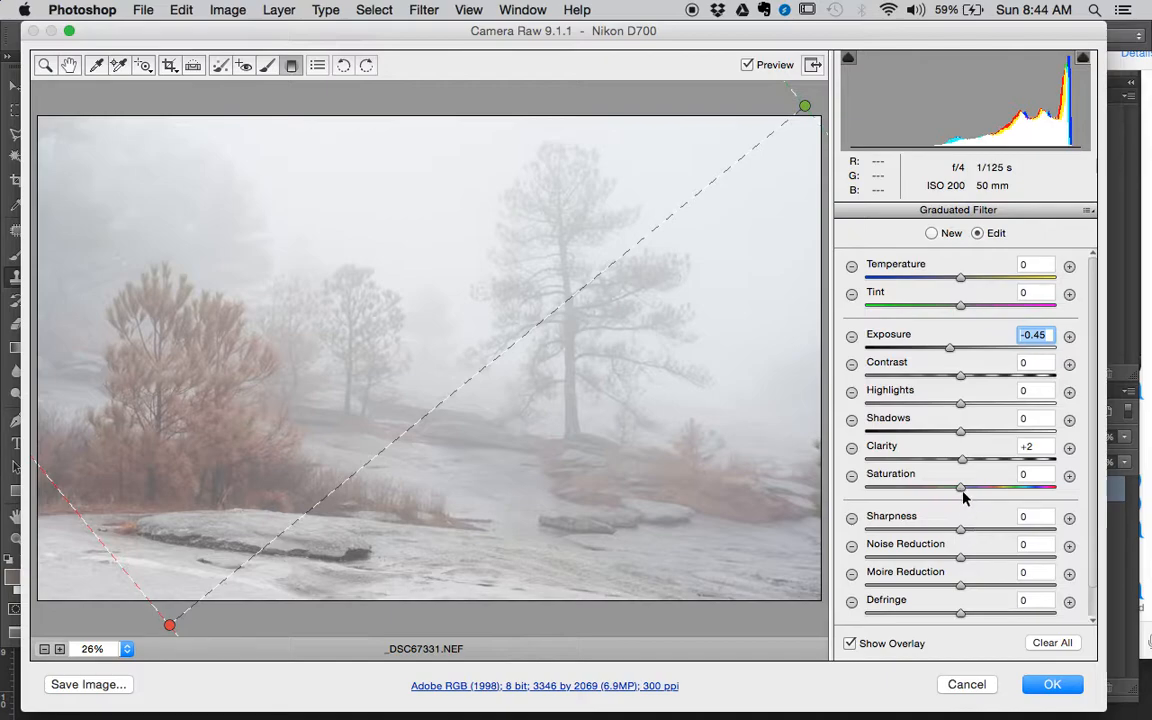
{"action": "left_click_drag", "start_coordinate": [963, 467], "coordinate": [984, 440]}
{"action": "left_click", "coordinate": [951, 438]}
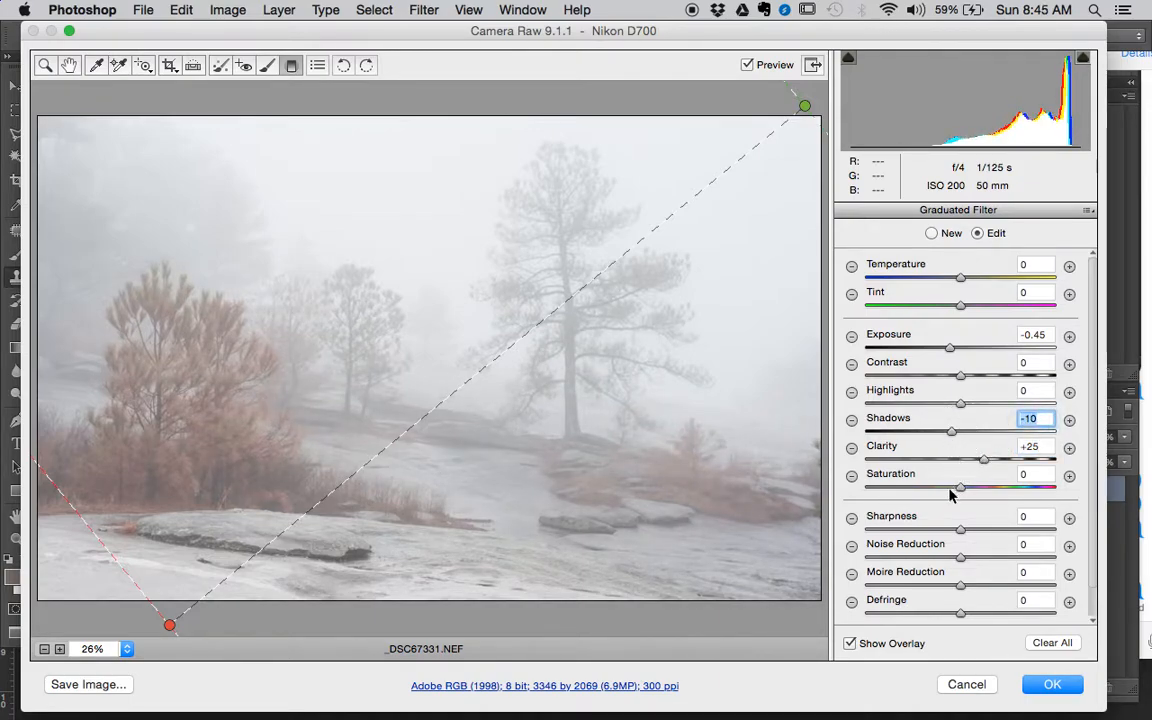
{"action": "left_click", "coordinate": [749, 66]}
{"action": "left_click", "coordinate": [749, 66]}
{"action": "left_click", "coordinate": [749, 66]}
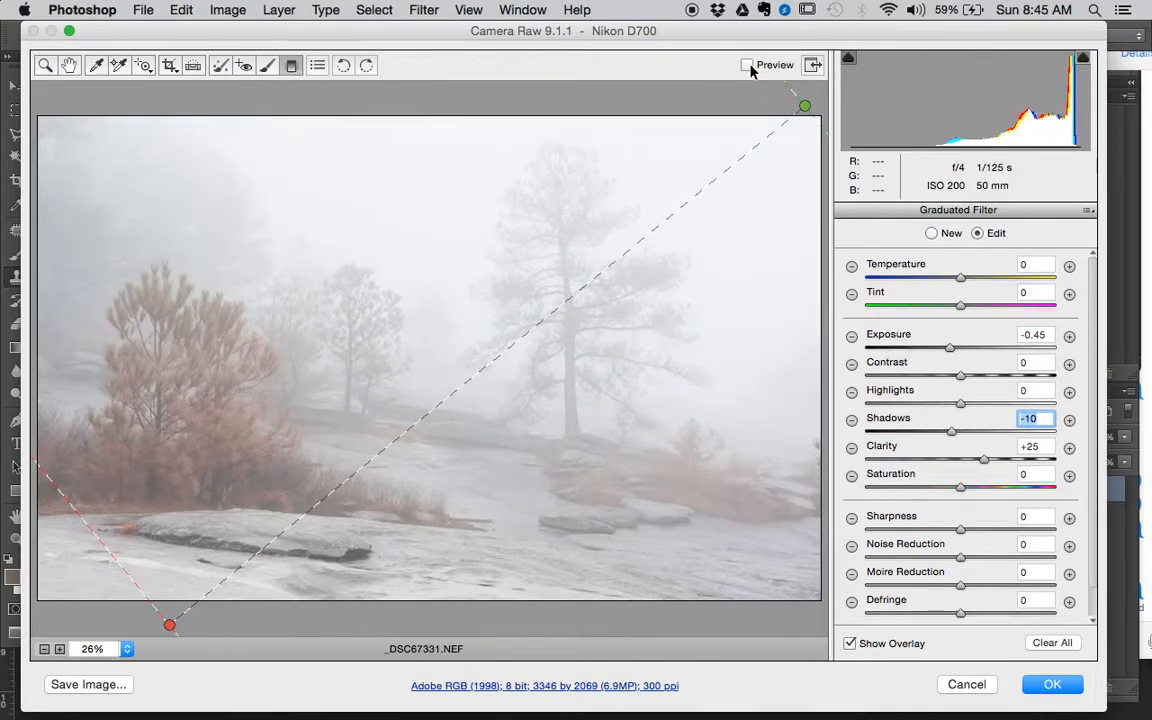
{"action": "left_click", "coordinate": [749, 66]}
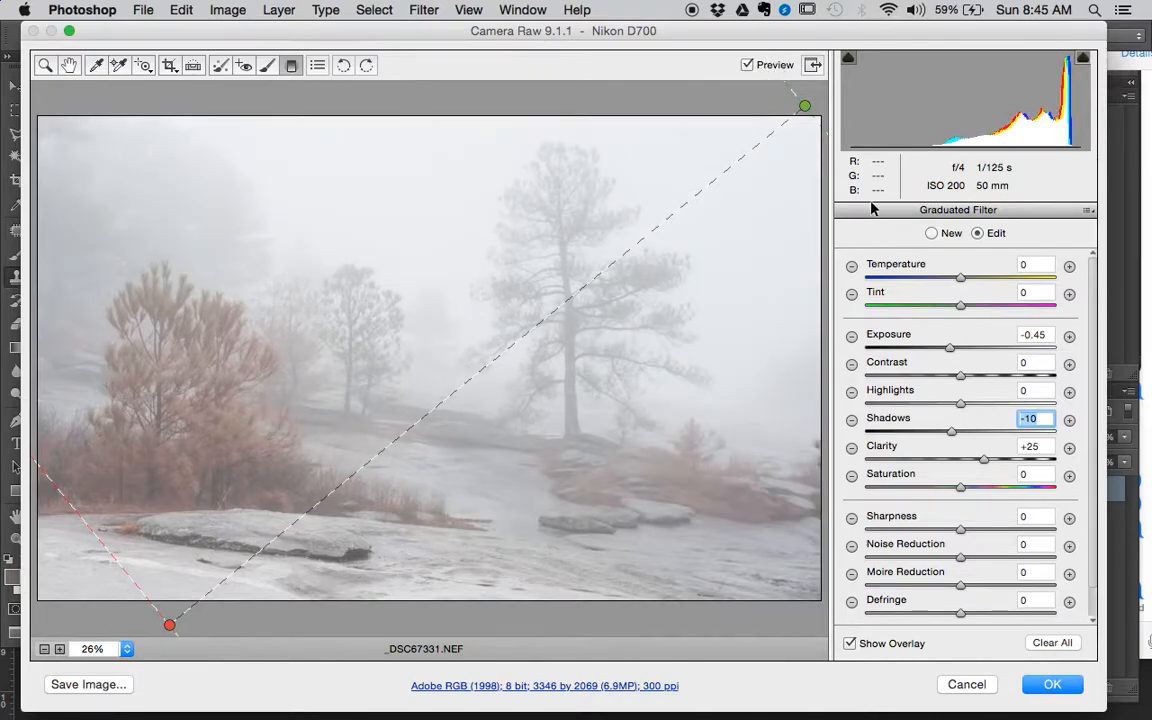
- Set the graduated filter's shadows to +34, temperature to +1 and tint to +11
{"action": "left_click", "coordinate": [991, 432]}
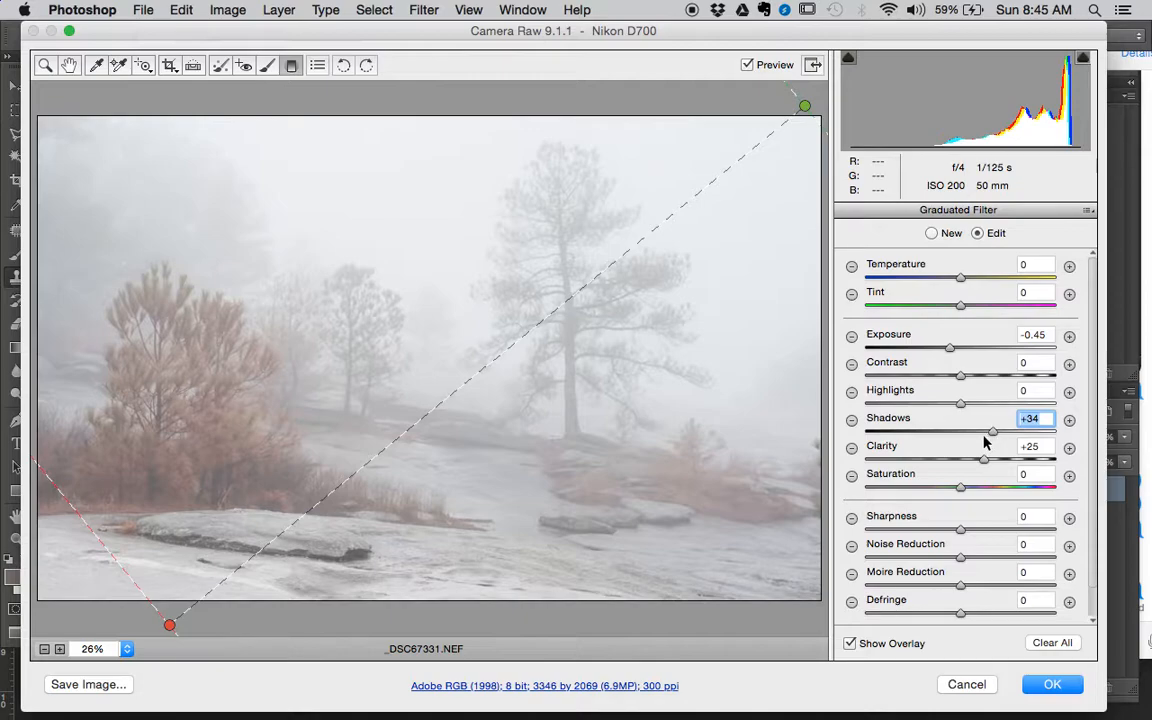
{"action": "left_click_drag", "start_coordinate": [959, 277], "coordinate": [959, 274]}
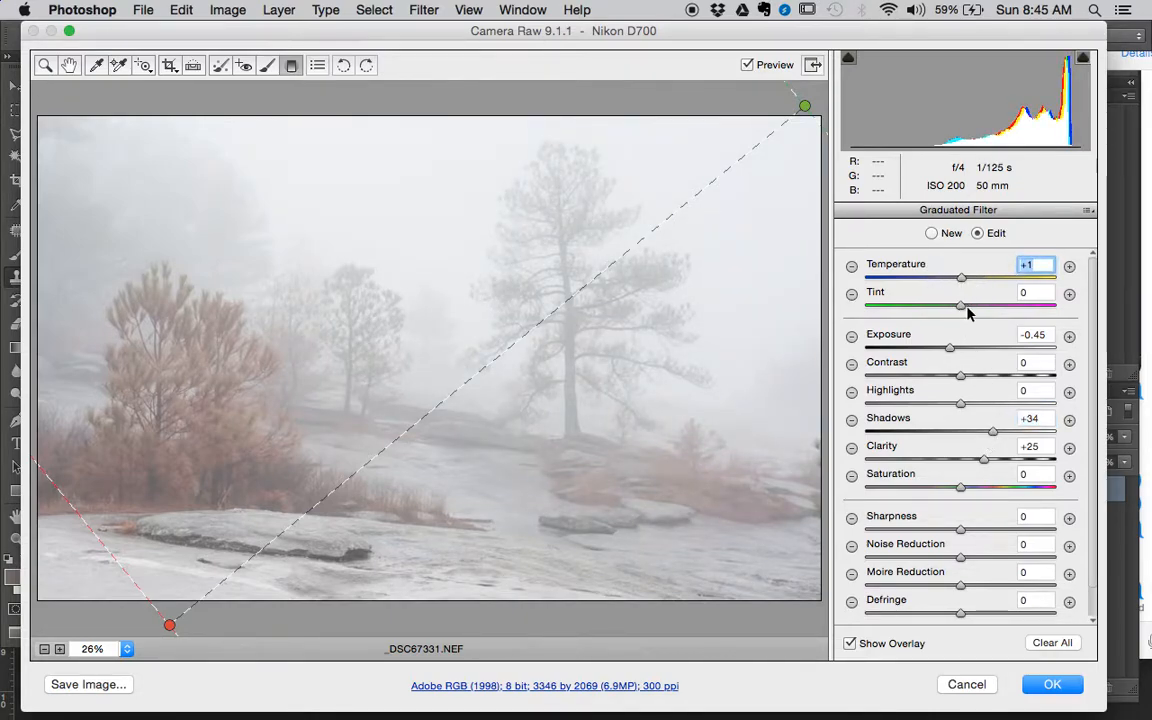
{"action": "mouse_move", "coordinate": [963, 307]}
{"action": "left_mouse_down"}
{"action": "mouse_move", "coordinate": [952, 308]}
{"action": "mouse_move", "coordinate": [981, 309]}
{"action": "mouse_move", "coordinate": [971, 308]}
{"action": "left_mouse_up"}
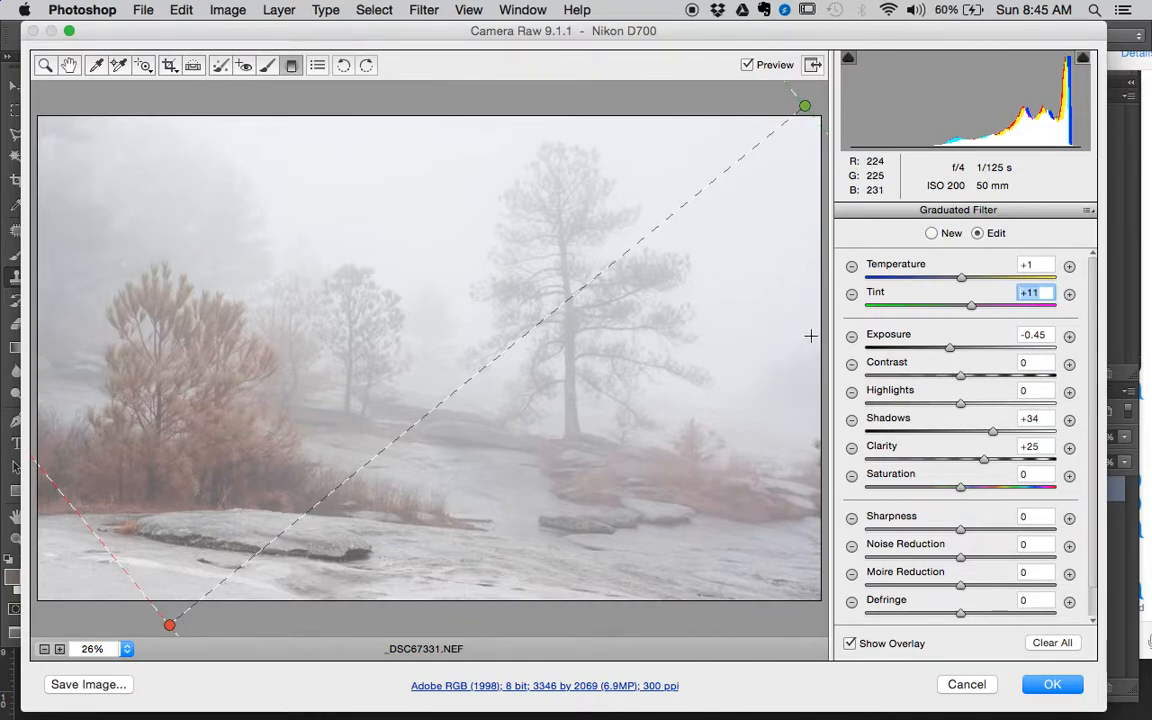
- Shift the graduated filter's start point slightly up and left, compare the preview on and off, and leave the filter tool
{"action": "left_click_drag", "start_coordinate": [807, 103], "coordinate": [795, 88]}
{"action": "left_click", "coordinate": [747, 65]}
{"action": "left_click", "coordinate": [747, 65]}
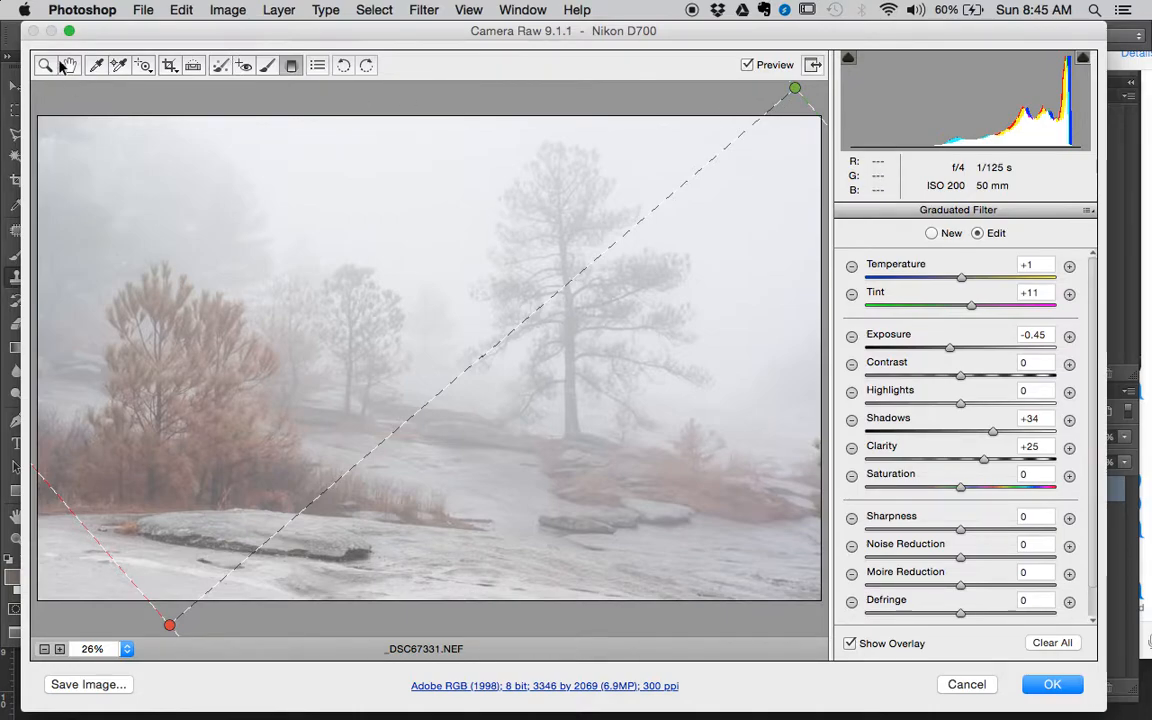
{"action": "left_click", "coordinate": [45, 65]}
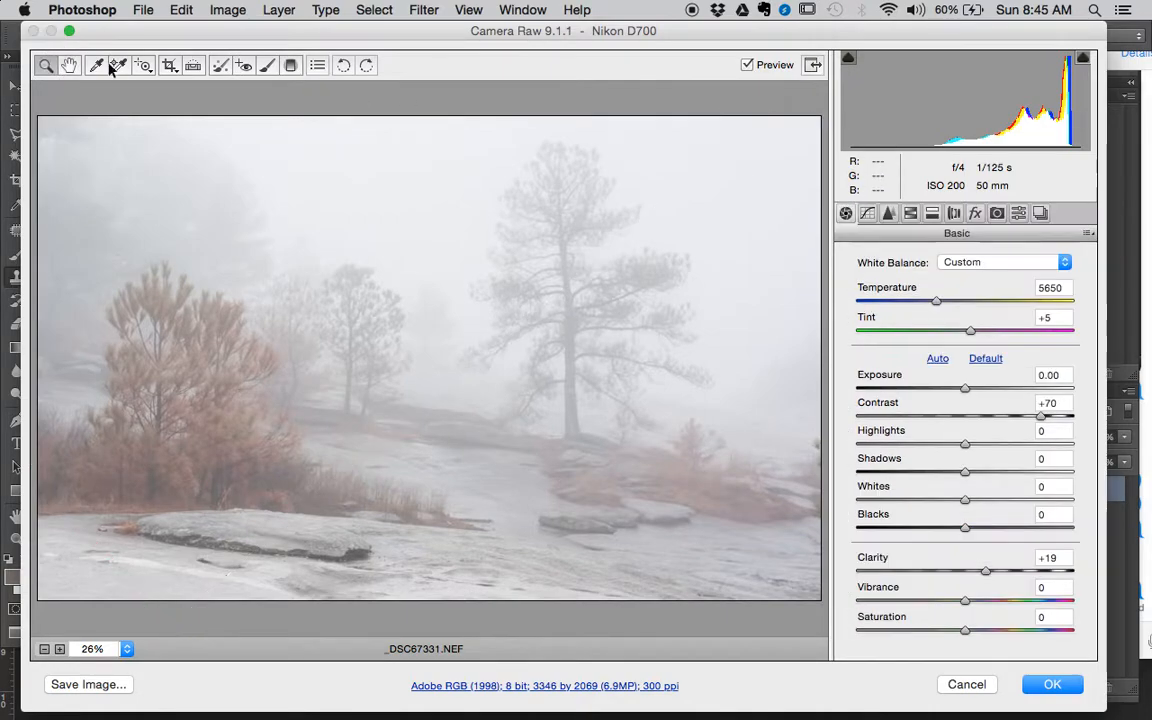
- Raise the saturation of the oranges to +50 in the HSL adjustments and compare the preview on and off
{"action": "left_click", "coordinate": [910, 213]}
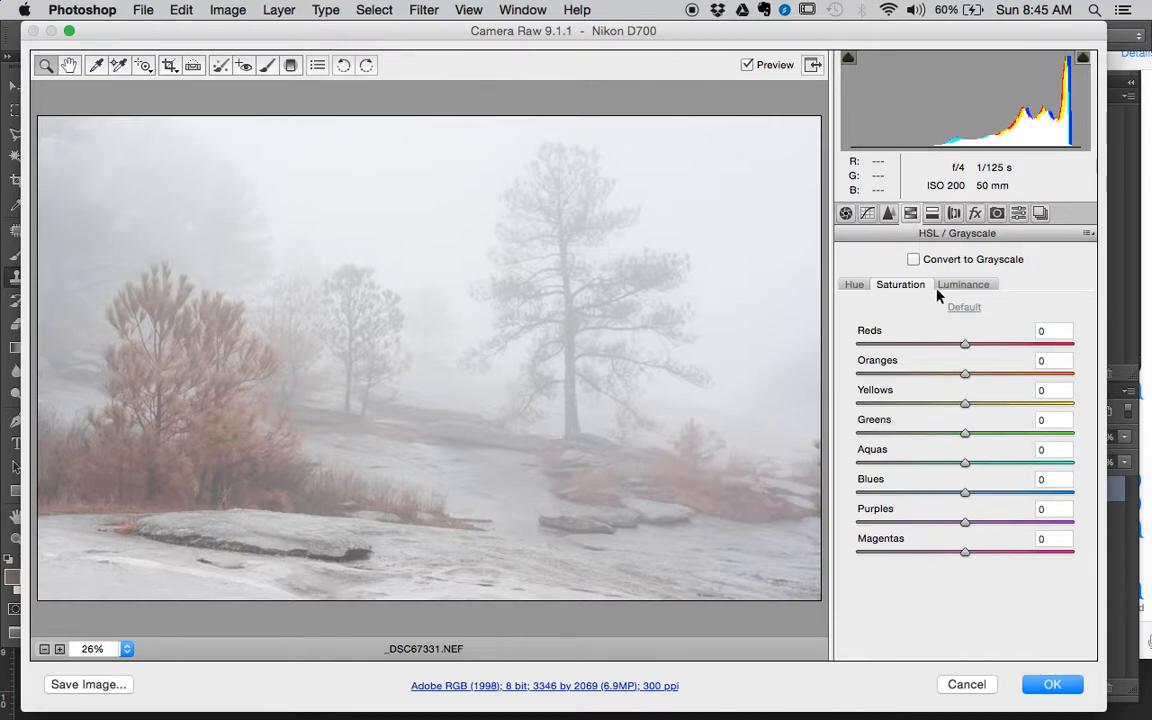
{"action": "left_click", "coordinate": [999, 374]}
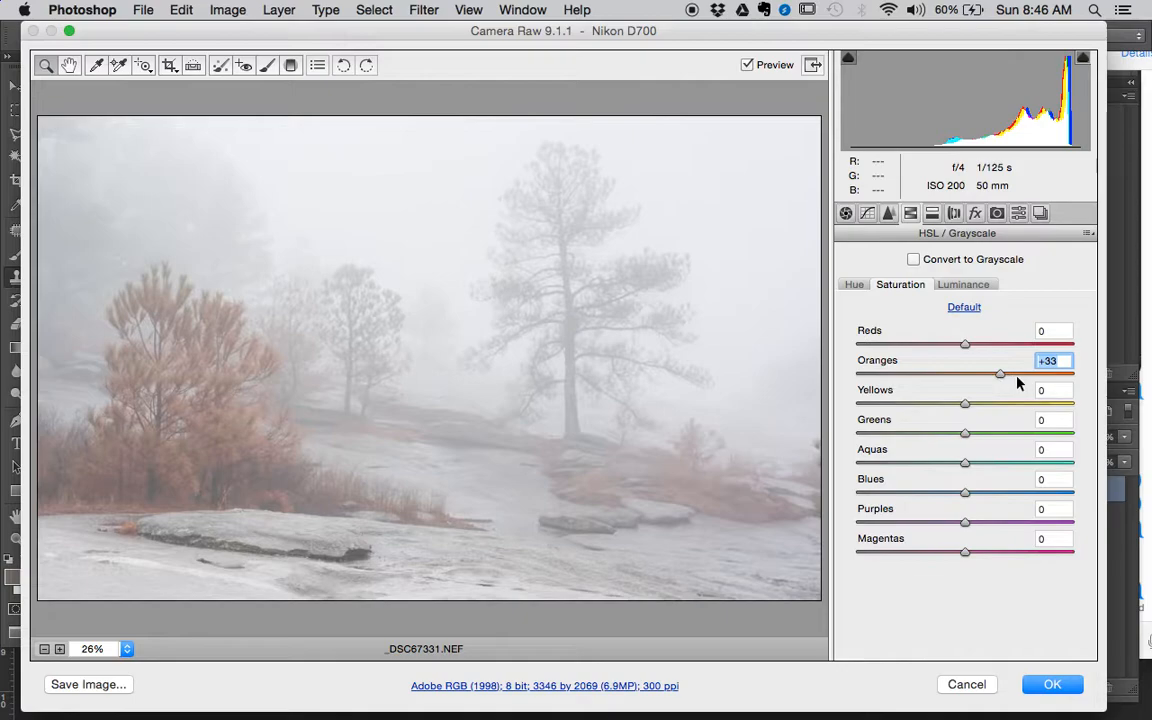
{"action": "left_click", "coordinate": [1018, 374]}
{"action": "left_click", "coordinate": [747, 66]}
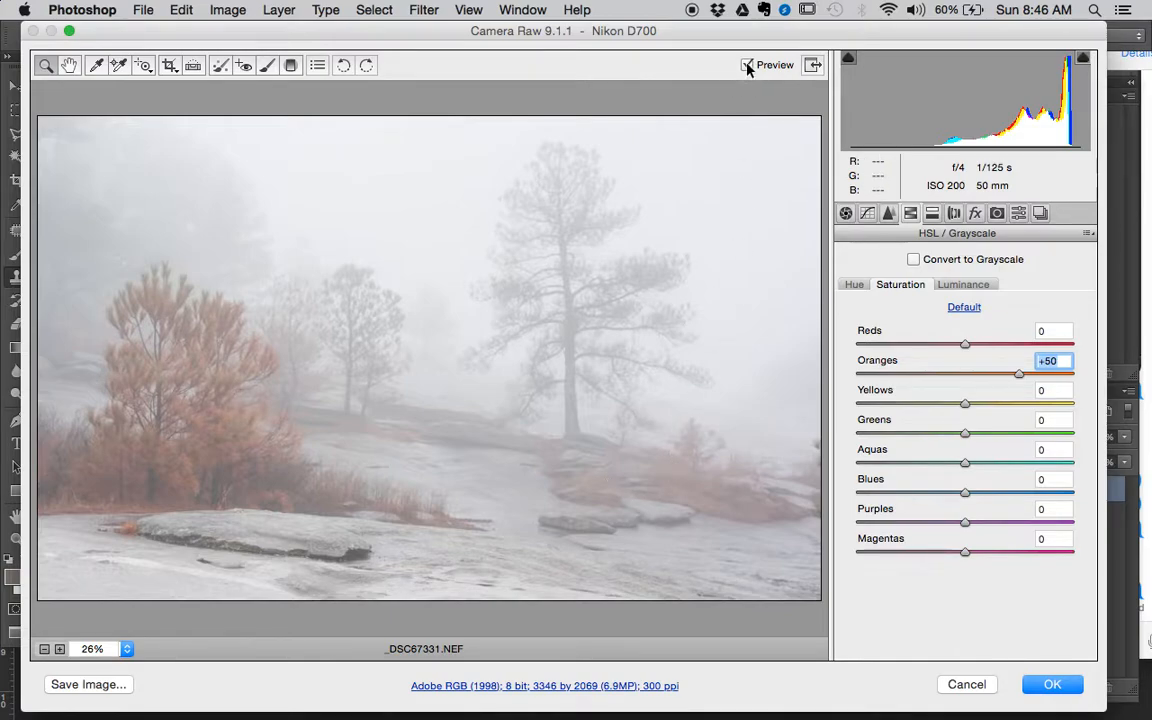
{"action": "left_click", "coordinate": [747, 66]}
- Set the luminance of the oranges to +35 and brighten the reds
{"action": "left_click", "coordinate": [973, 288]}
{"action": "left_click_drag", "start_coordinate": [967, 376], "coordinate": [1003, 371]}
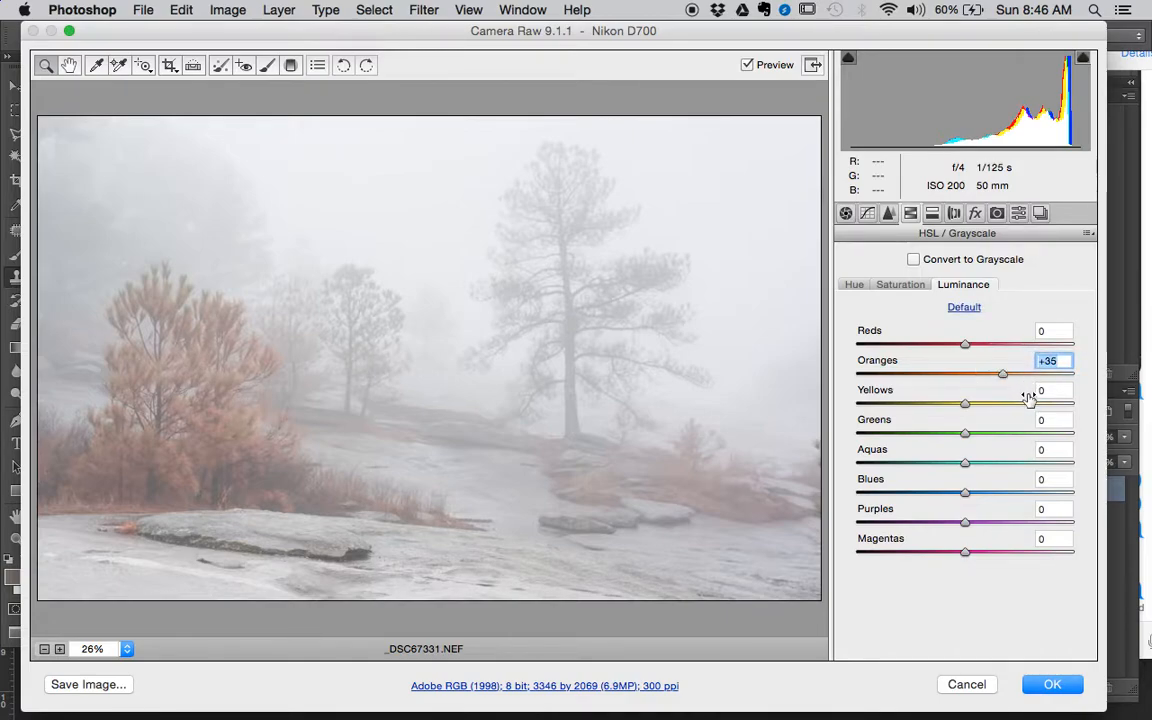
{"action": "left_click_drag", "start_coordinate": [964, 346], "coordinate": [994, 352]}
- Set the saturation of the reds to +61 and apply the raw adjustments to the smart object
{"action": "left_click", "coordinate": [910, 288]}
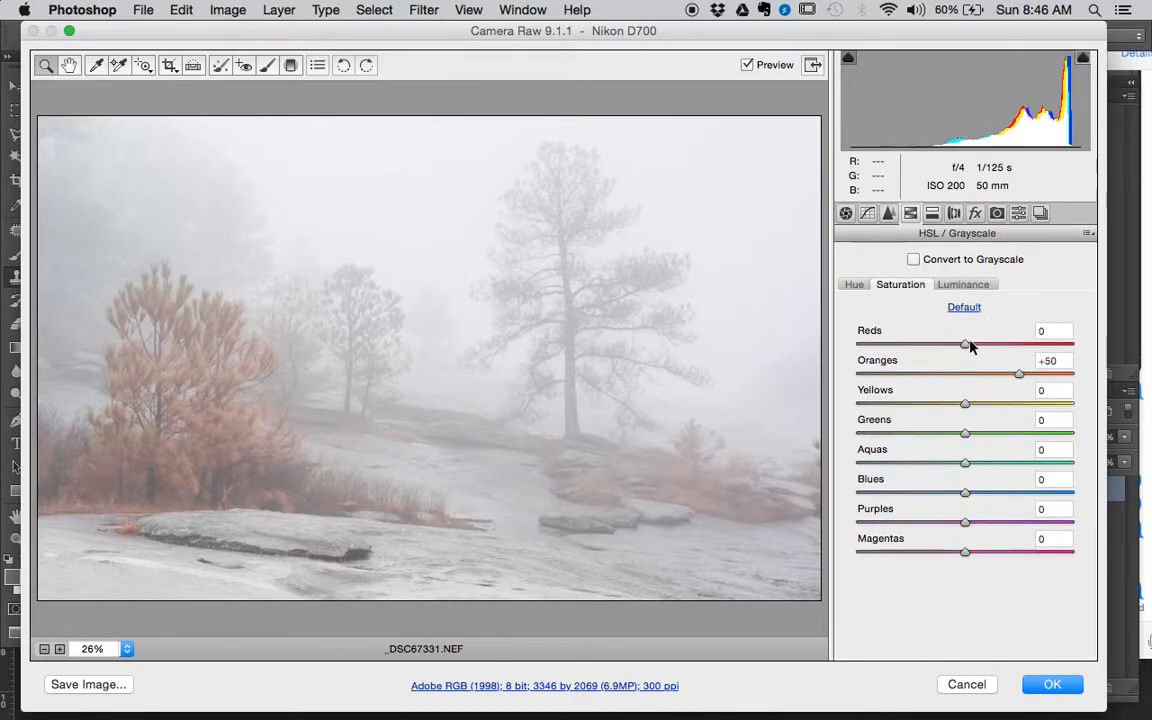
{"action": "left_click_drag", "start_coordinate": [964, 345], "coordinate": [1035, 355]}
{"action": "left_click", "coordinate": [1050, 331]}
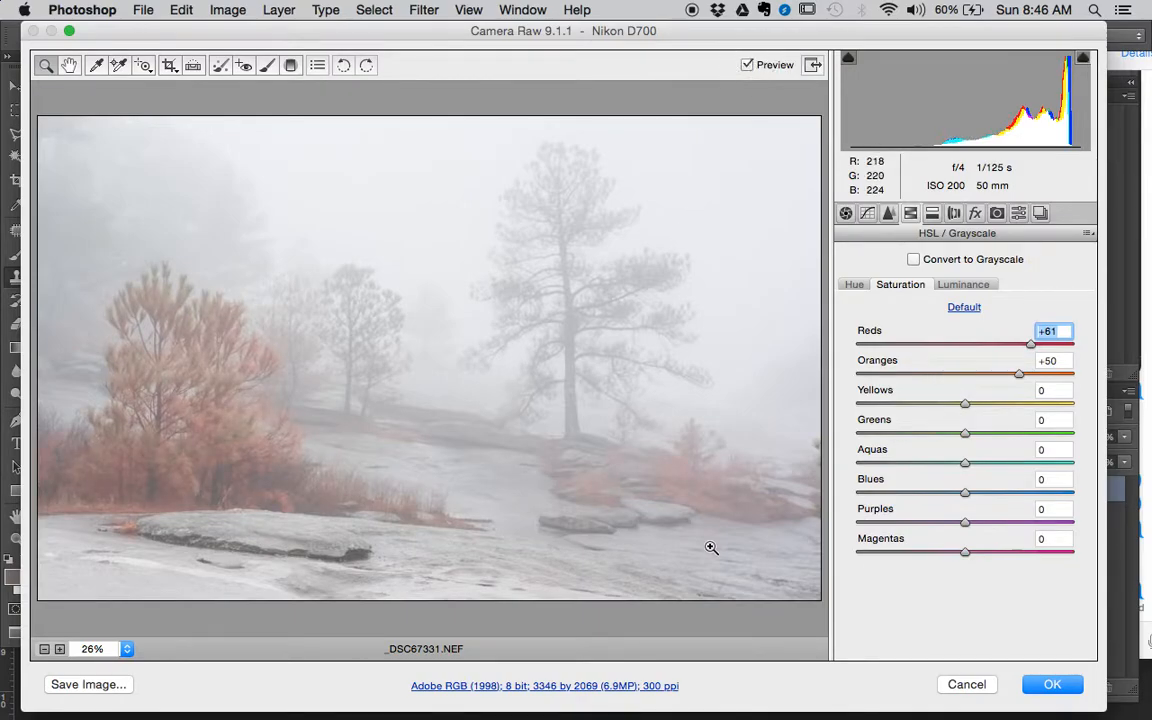
{"action": "left_click", "coordinate": [1052, 684]}
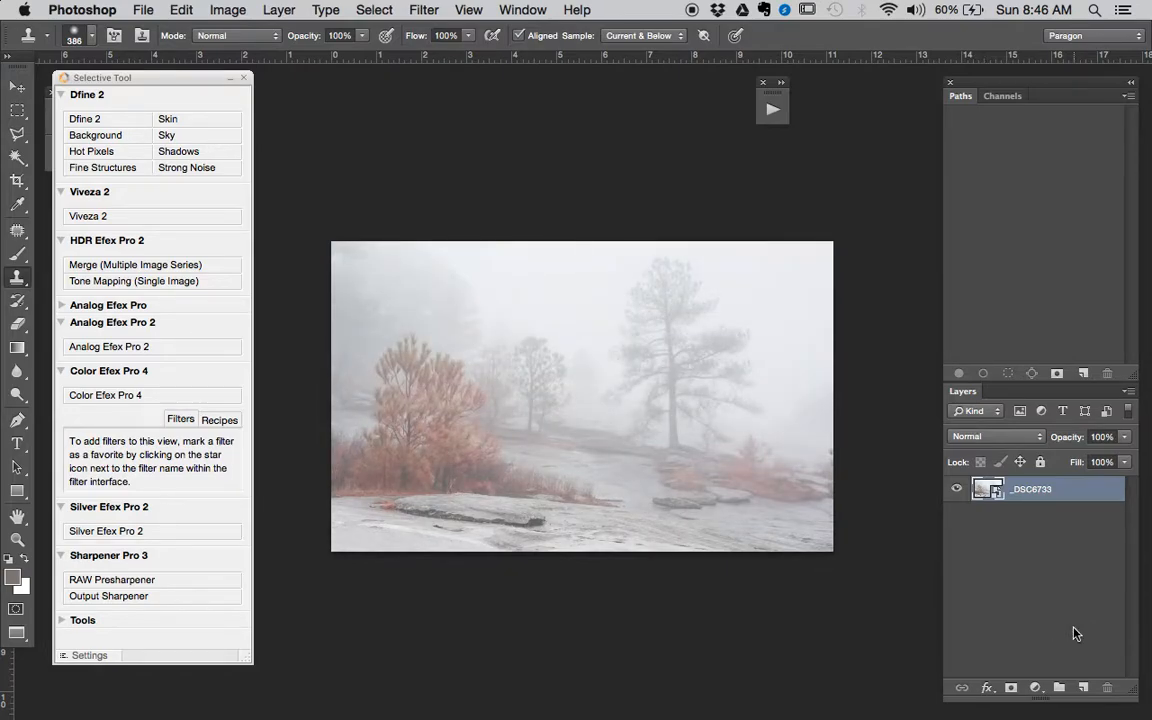
- Close the Actions panel and show the document's History panel
{"action": "left_click", "coordinate": [782, 84]}
{"action": "mouse_move", "coordinate": [937, 207]}
{"action": "left_mouse_down"}
{"action": "mouse_move", "coordinate": [1041, 342]}
{"action": "mouse_move", "coordinate": [892, 301]}
{"action": "mouse_move", "coordinate": [940, 210]}
{"action": "left_mouse_up"}
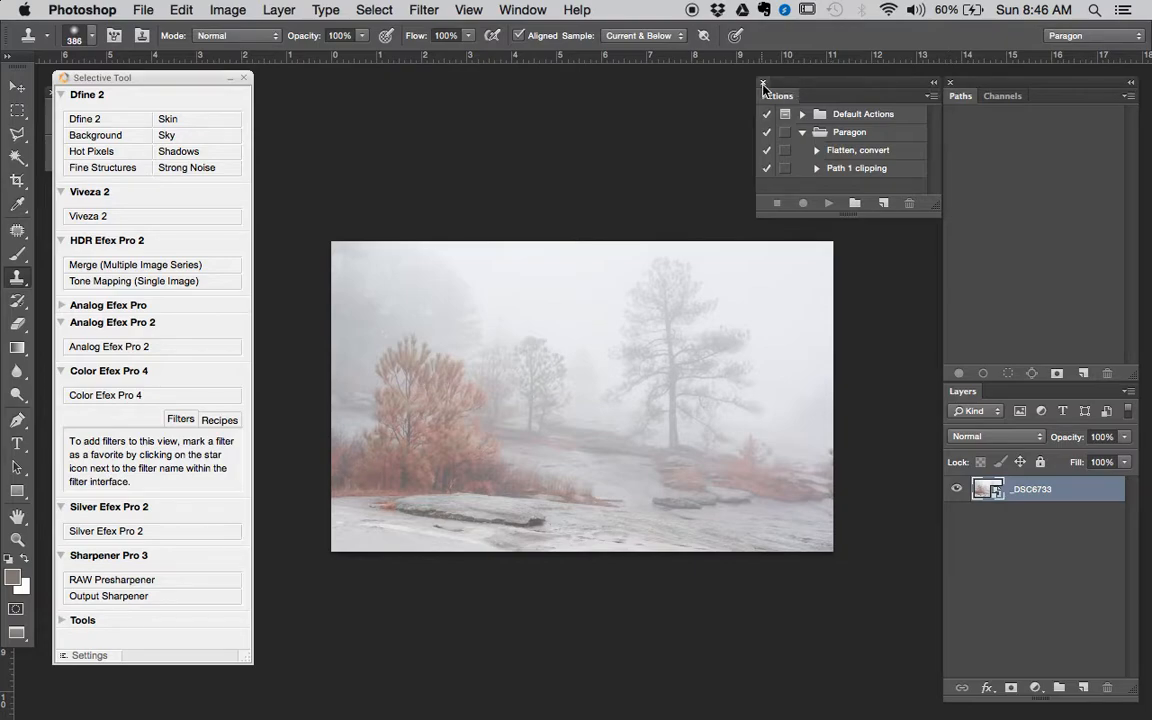
{"action": "left_click", "coordinate": [763, 84]}
{"action": "left_click", "coordinate": [522, 10]}
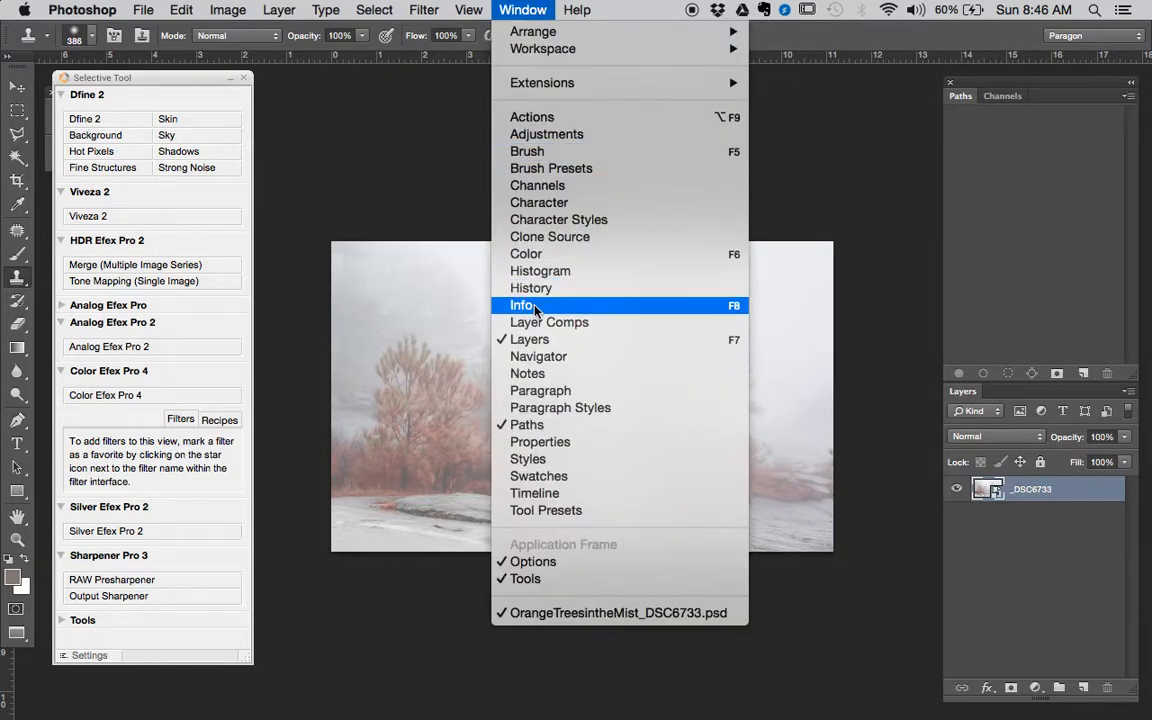
{"action": "left_click", "coordinate": [542, 288]}
- View the opening snapshot of the document for comparison, and return to the Edit Contents state
{"action": "left_click", "coordinate": [790, 104]}
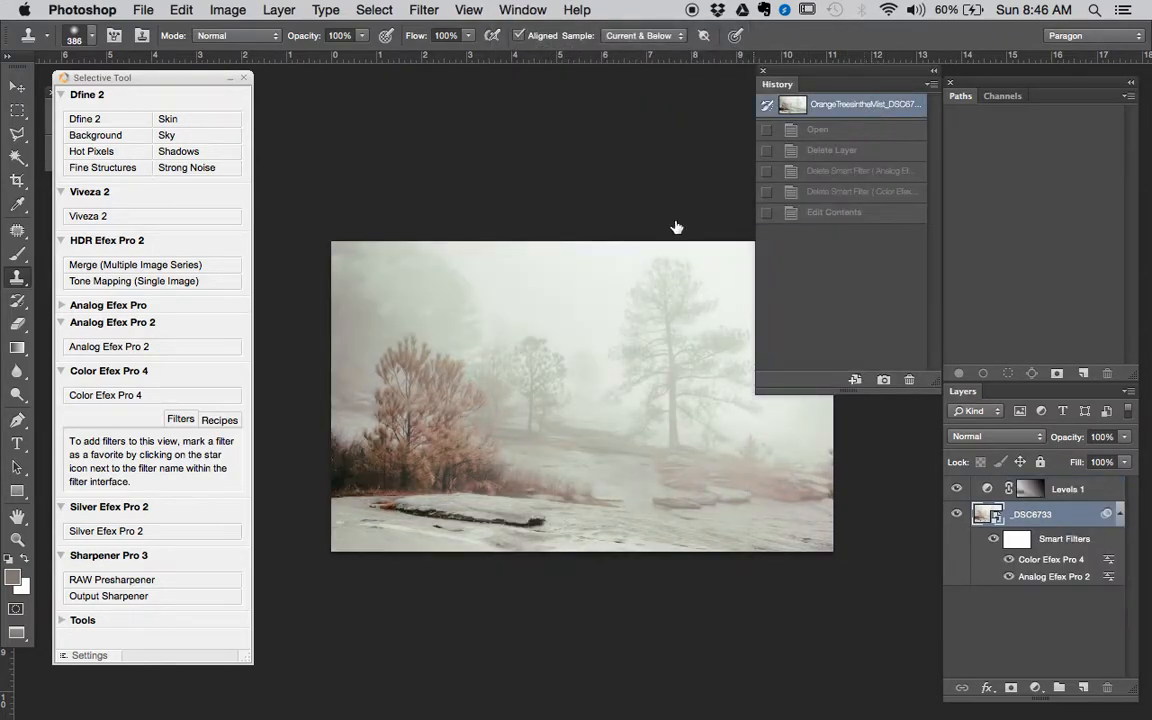
{"action": "left_click_drag", "start_coordinate": [648, 257], "coordinate": [599, 206]}
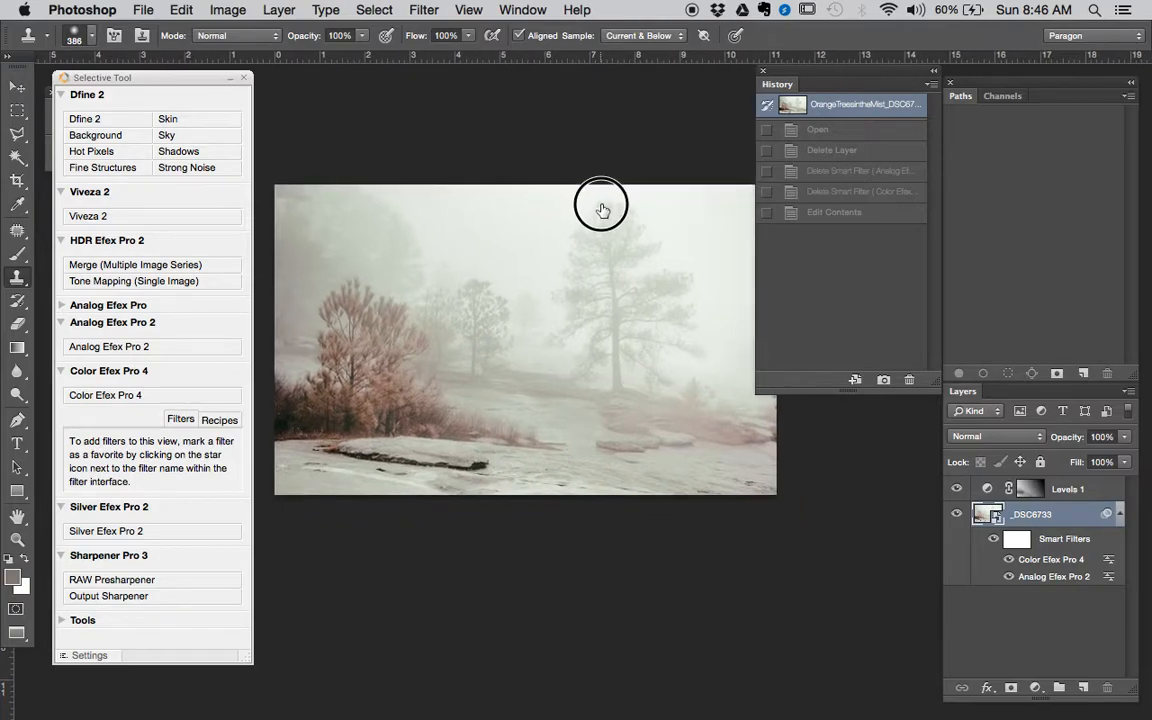
{"action": "left_click", "coordinate": [850, 212]}
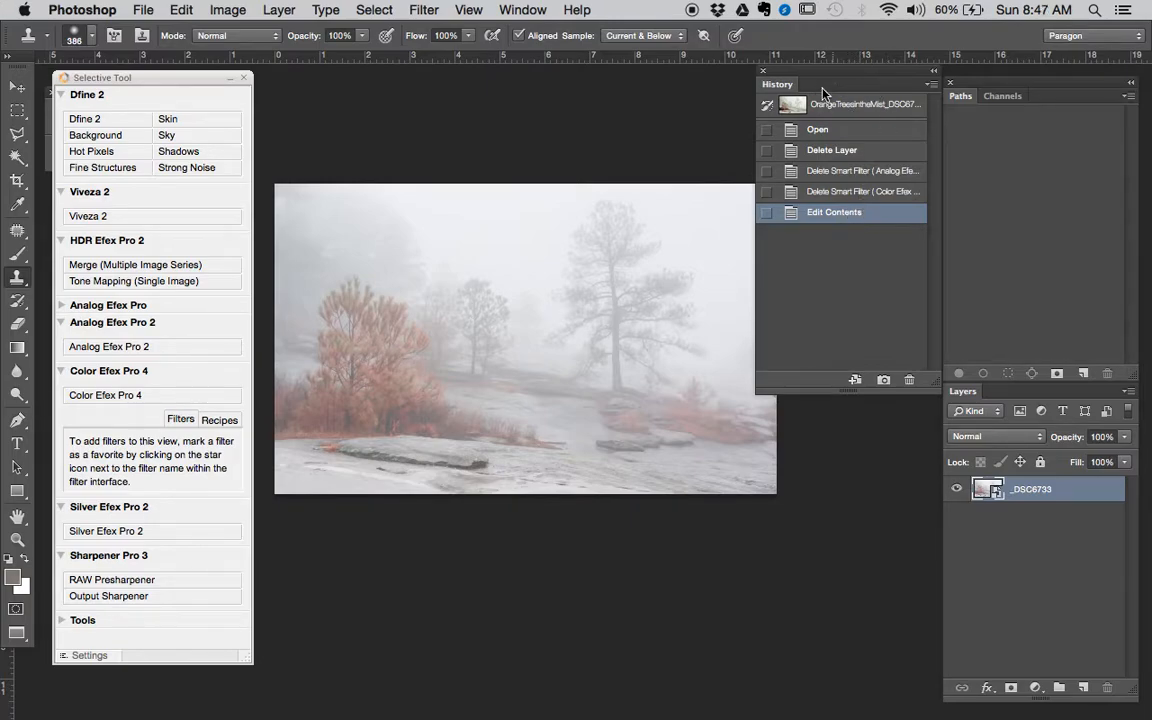
- Launch the Color Efex Pro 4 filter on the _DSC6733 layer
{"action": "key", "text": "space"}
{"action": "mouse_move", "coordinate": [627, 312]}
{"action": "left_mouse_down"}
{"action": "mouse_move", "coordinate": [610, 301]}
{"action": "mouse_move", "coordinate": [630, 442]}
{"action": "mouse_move", "coordinate": [630, 300]}
{"action": "left_mouse_up"}
{"action": "left_click", "coordinate": [634, 401], "text": "alt"}
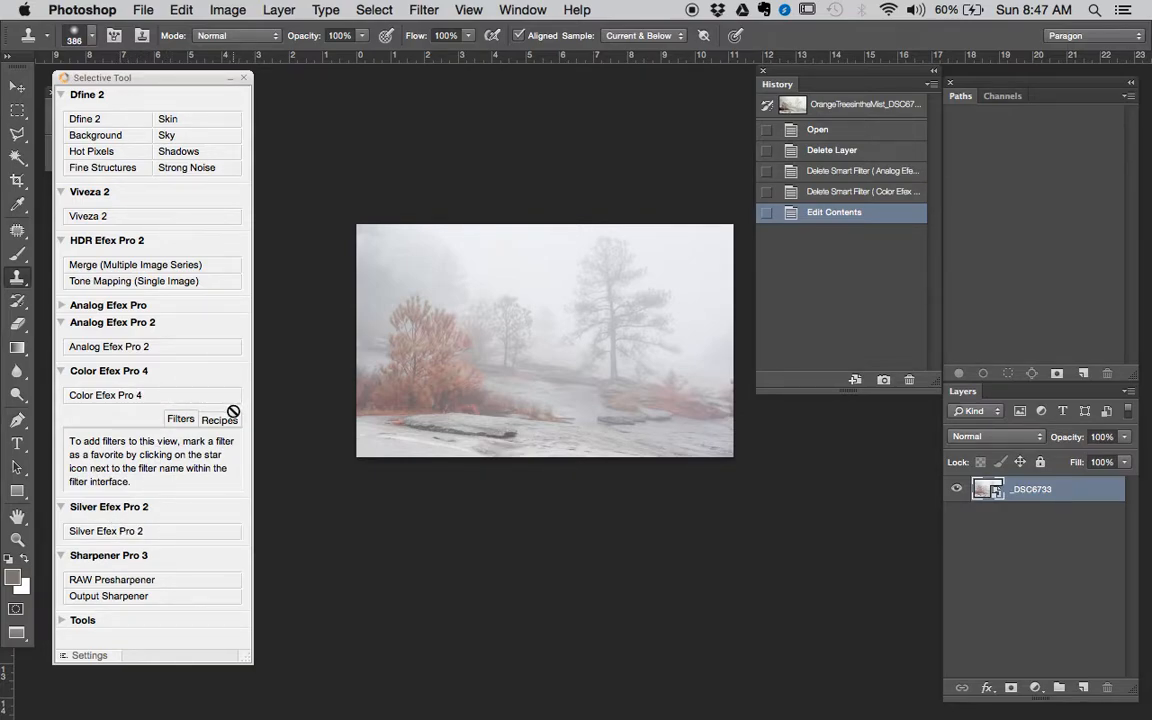
{"action": "left_click", "coordinate": [140, 394]}
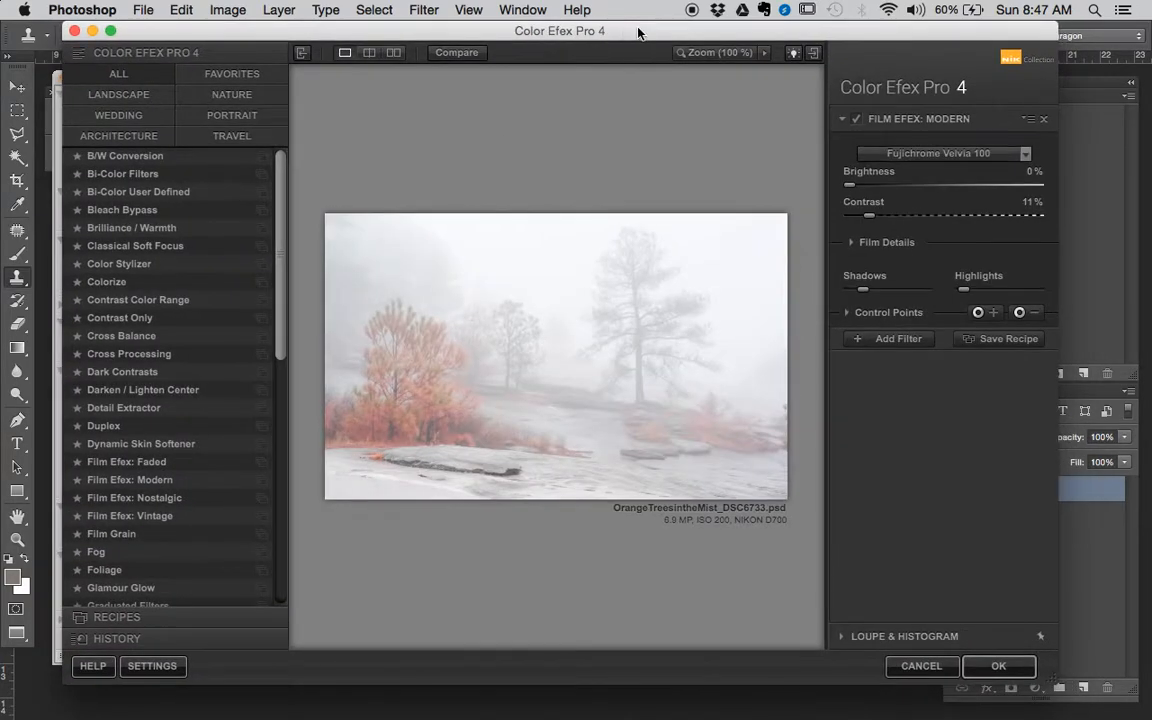
- Choose the Fujichrome Velvia 100 film in Film Efex: Modern and set the contrast to 22%
{"action": "left_click", "coordinate": [951, 155]}
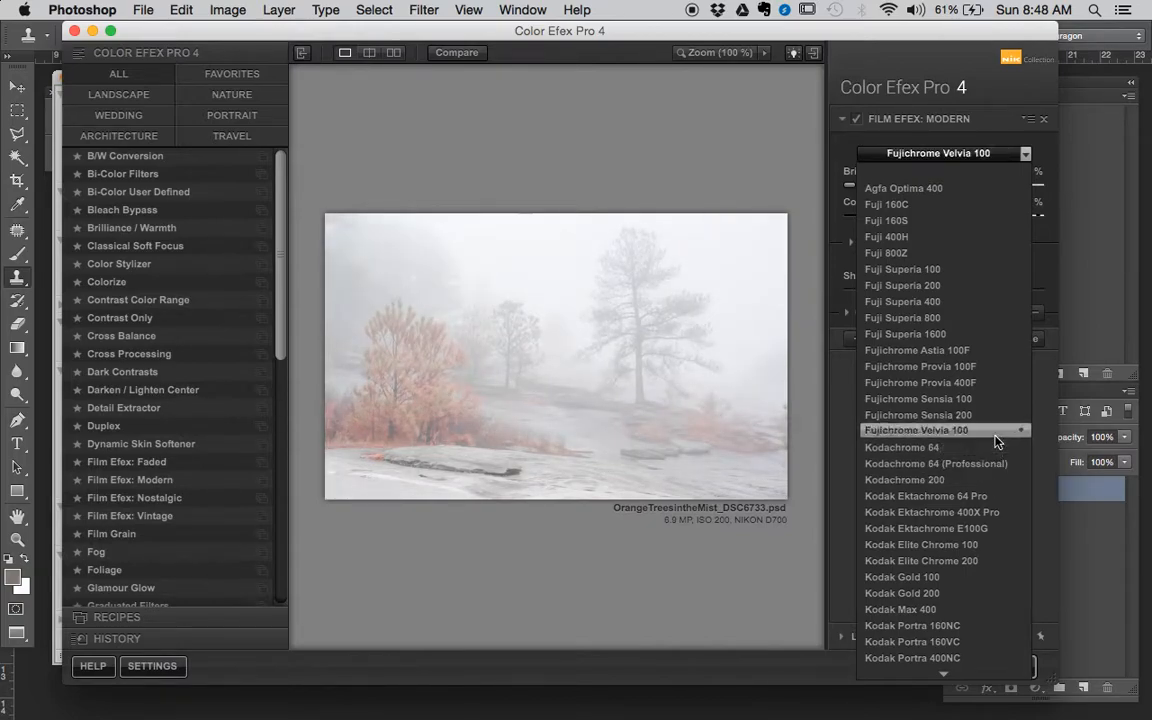
{"action": "left_click", "coordinate": [967, 435]}
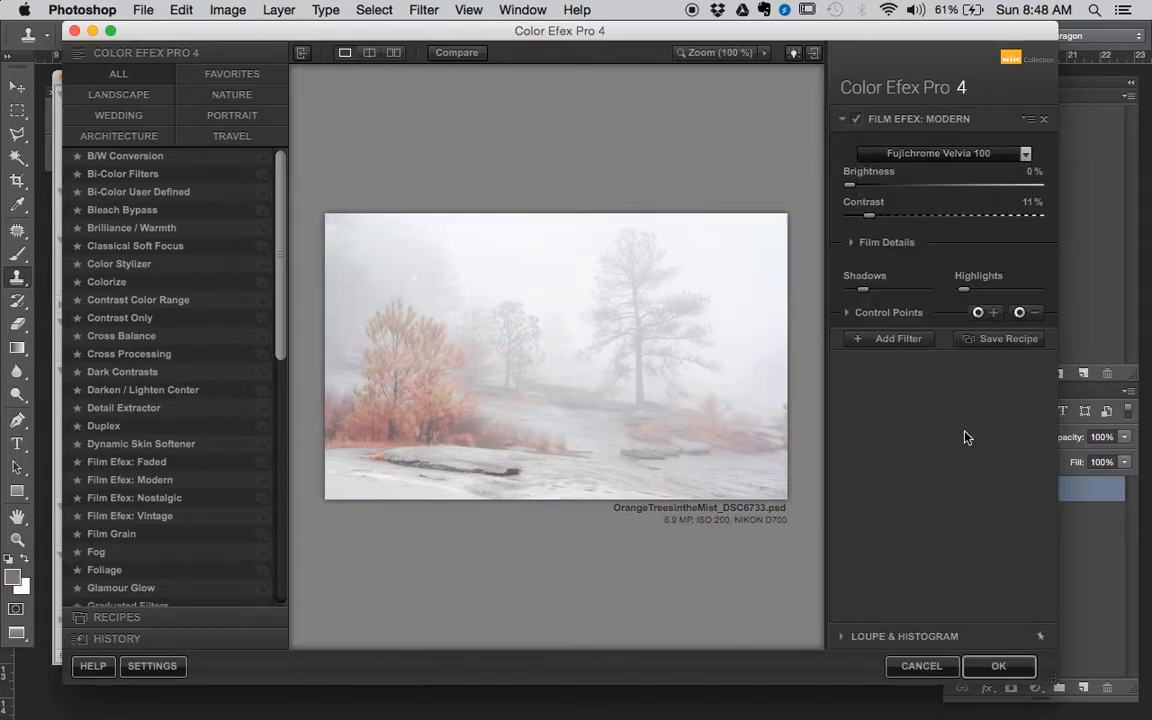
{"action": "left_click_drag", "start_coordinate": [871, 219], "coordinate": [895, 221]}
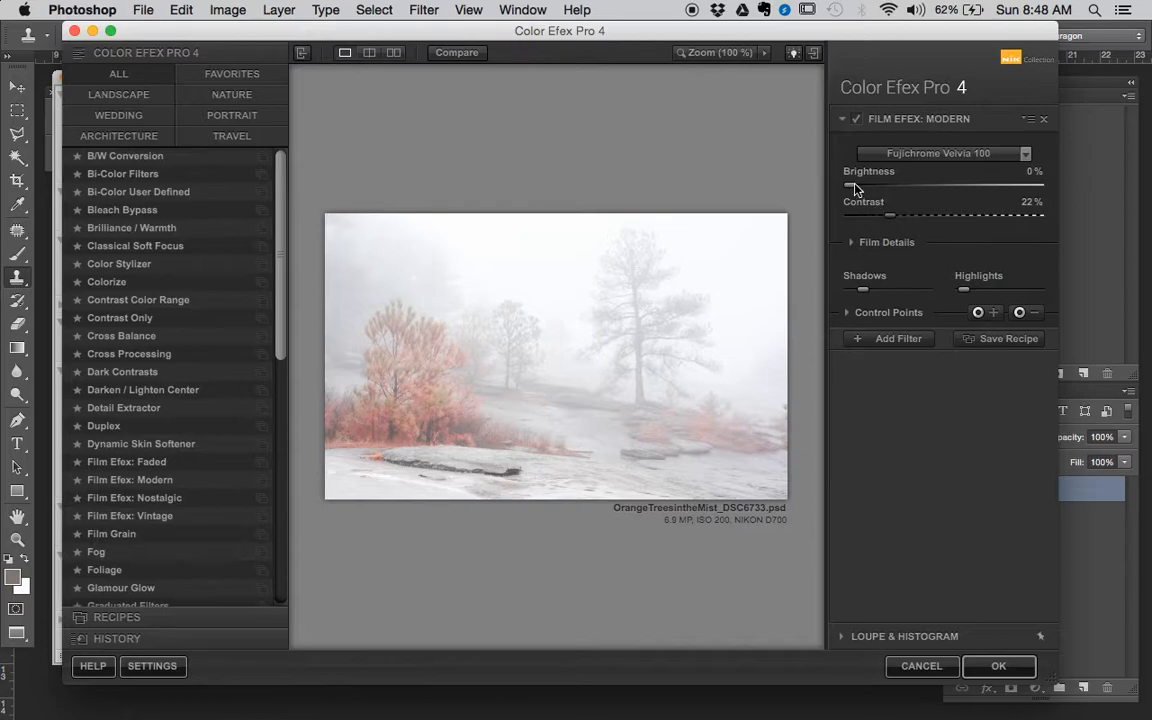
- Fine-tune the film effect's shadows and highlights, and expand its film details
{"action": "mouse_move", "coordinate": [863, 289]}
{"action": "left_mouse_down"}
{"action": "mouse_move", "coordinate": [888, 293]}
{"action": "mouse_move", "coordinate": [860, 292]}
{"action": "left_mouse_up"}
{"action": "mouse_move", "coordinate": [968, 296]}
{"action": "left_mouse_down"}
{"action": "mouse_move", "coordinate": [1003, 302]}
{"action": "mouse_move", "coordinate": [968, 298]}
{"action": "left_mouse_up"}
{"action": "left_click", "coordinate": [855, 245]}
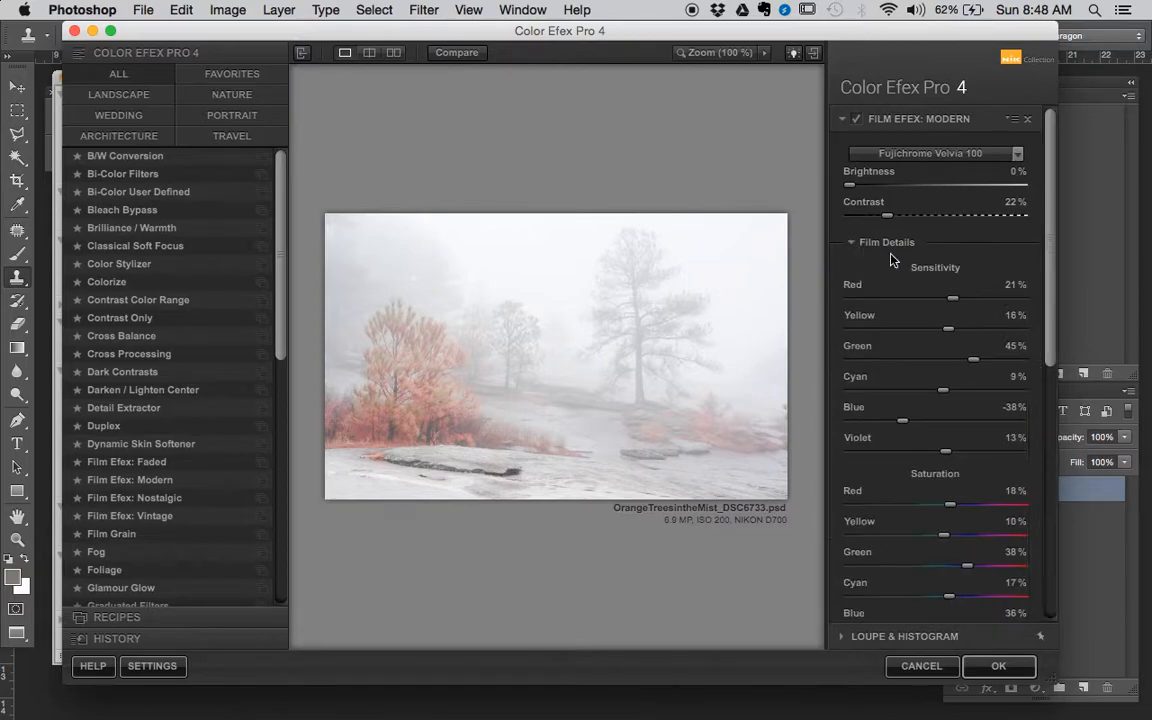
- Set the film's red sensitivity to -6%, yellow sensitivity to -11% and red saturation to 49%
{"action": "left_click_drag", "start_coordinate": [1057, 231], "coordinate": [1064, 305]}
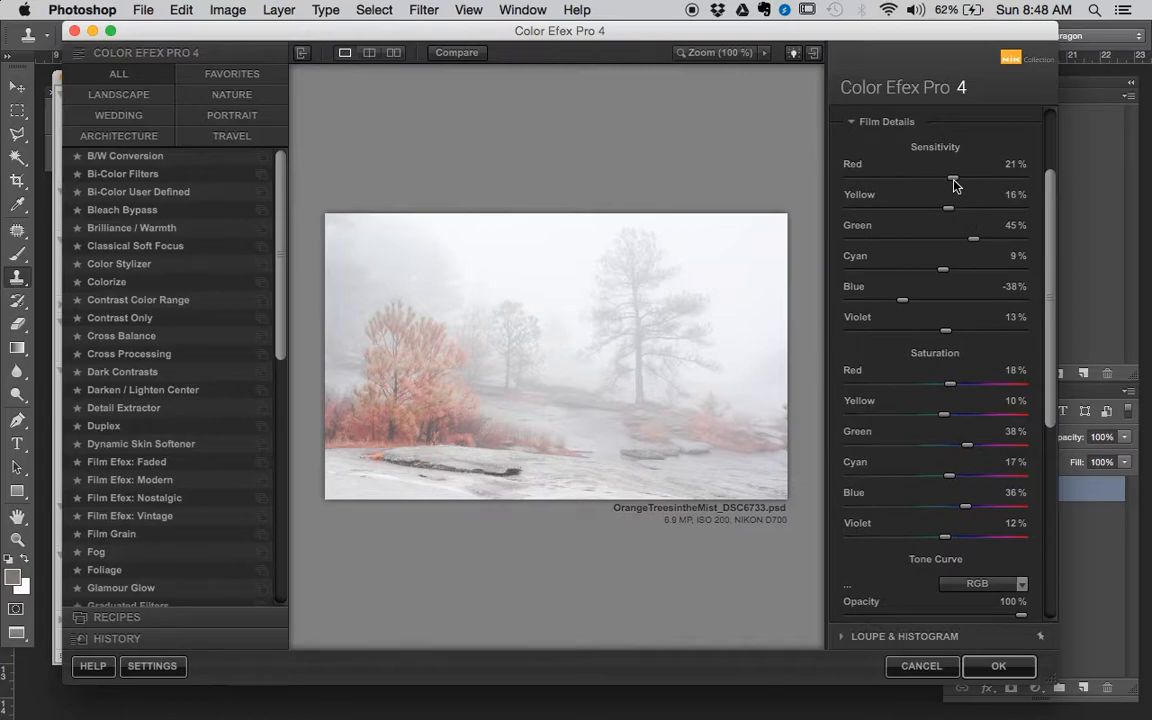
{"action": "left_click_drag", "start_coordinate": [953, 183], "coordinate": [926, 213]}
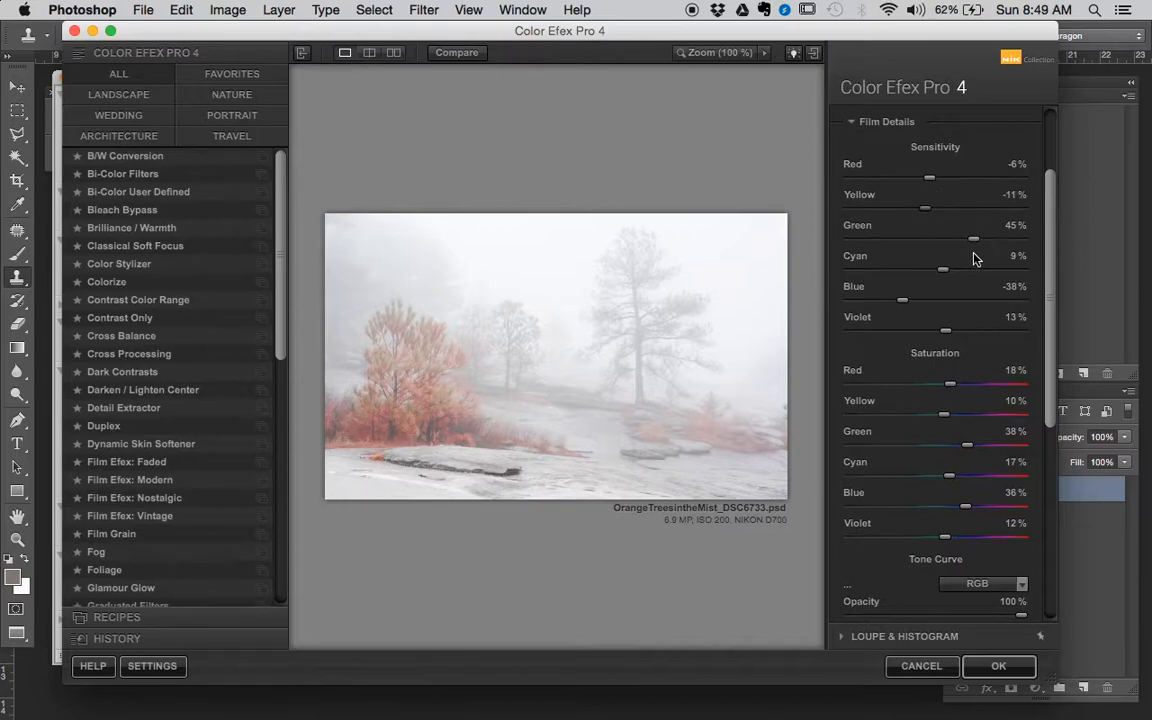
{"action": "left_click_drag", "start_coordinate": [1050, 241], "coordinate": [1050, 280]}
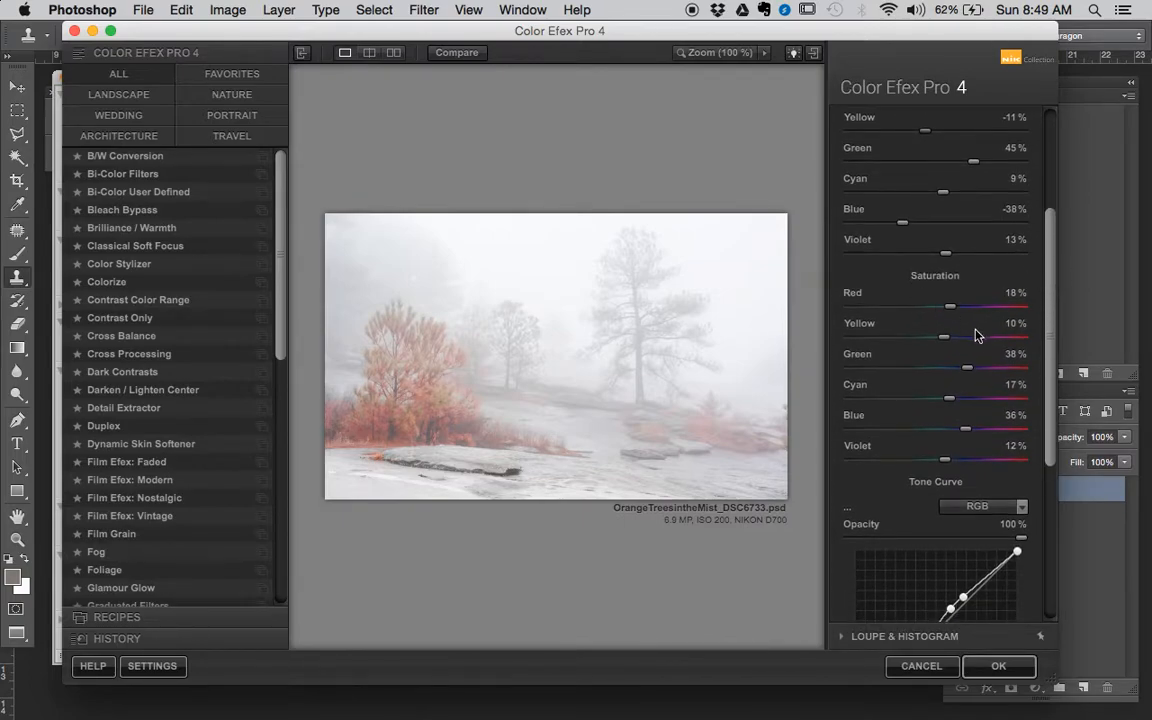
{"action": "scroll", "coordinate": [1038, 306], "scroll_direction": "down", "scroll_amount": 2}
{"action": "left_click_drag", "start_coordinate": [950, 262], "coordinate": [980, 266]}
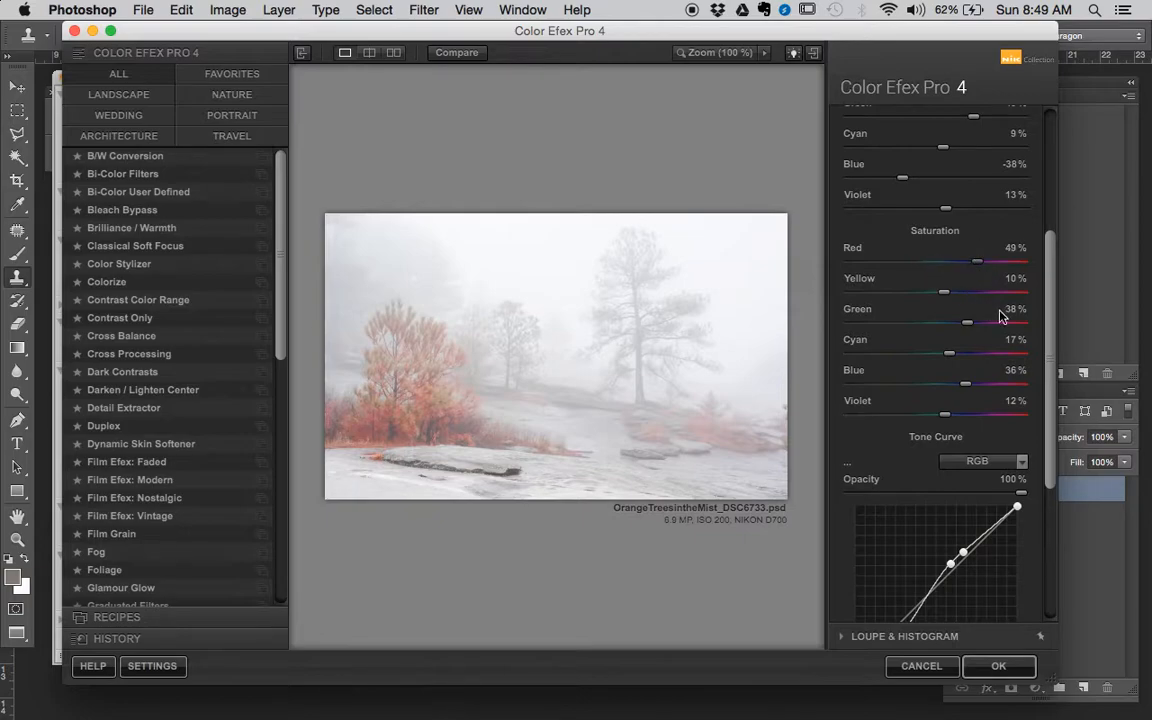
- Adjust the film effect's grain per pixel and its soft-to-hard grain balance
{"action": "left_click_drag", "start_coordinate": [1047, 320], "coordinate": [1050, 481]}
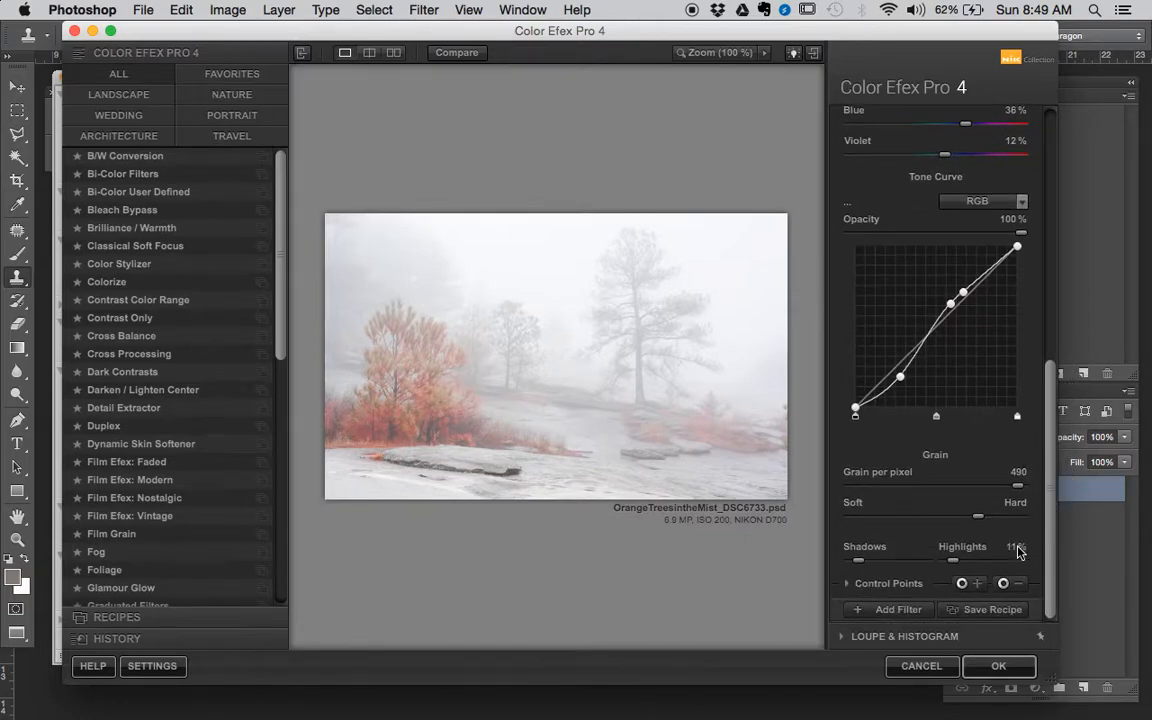
{"action": "left_click_drag", "start_coordinate": [977, 516], "coordinate": [812, 514]}
{"action": "left_click_drag", "start_coordinate": [1019, 487], "coordinate": [1022, 488]}
{"action": "left_click", "coordinate": [940, 516]}
{"action": "left_click", "coordinate": [1004, 489]}
- Add a second filter after Film Efex: Modern and load Detail Extractor into it
{"action": "left_click", "coordinate": [884, 609]}
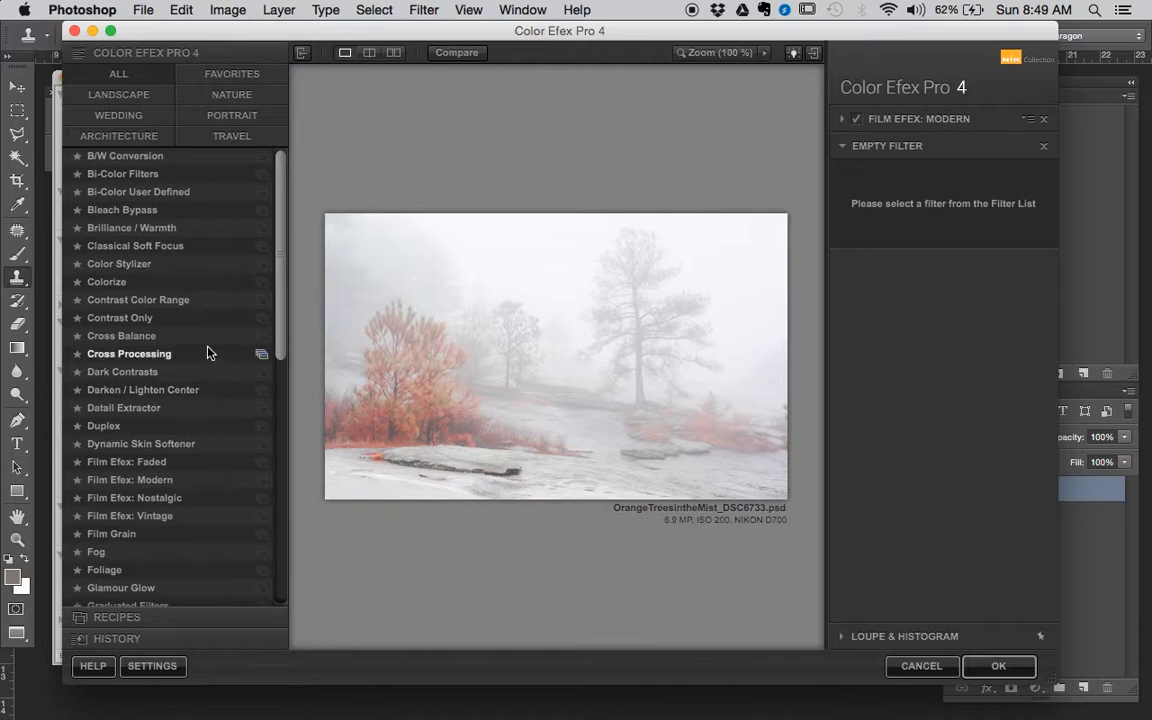
{"action": "left_click", "coordinate": [187, 410]}
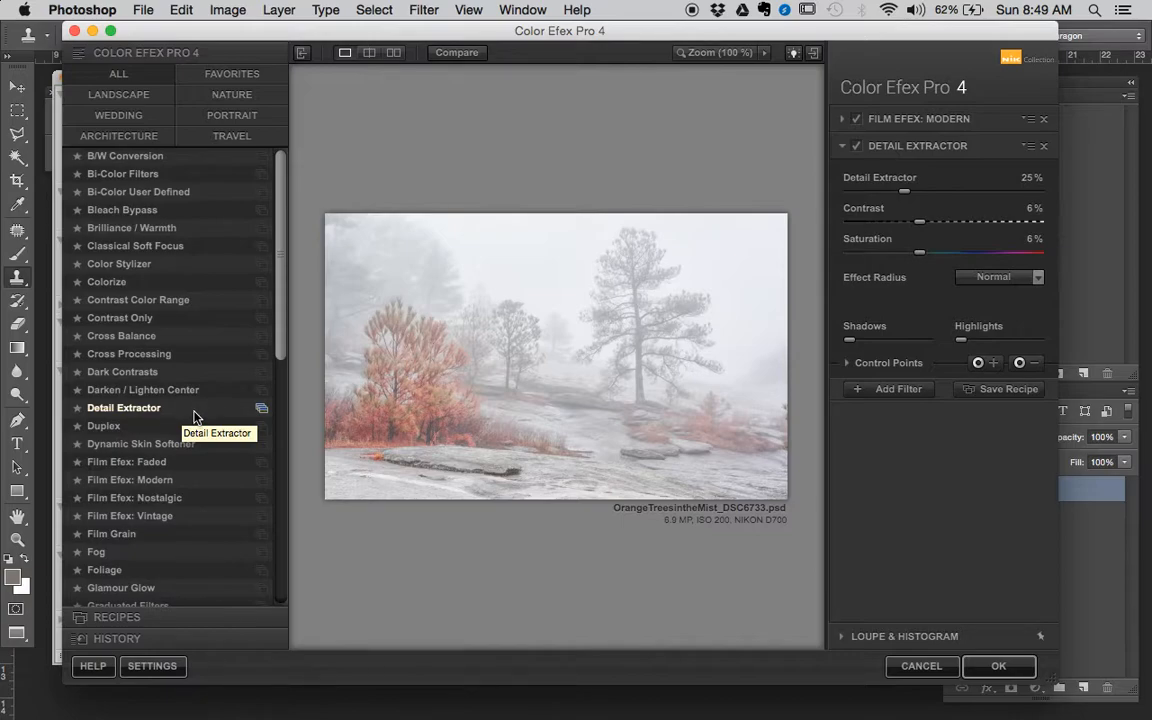
- Try Tonal Contrast in place of Detail Extractor, switching its effect off and on to compare
{"action": "left_click_drag", "start_coordinate": [274, 324], "coordinate": [287, 577]}
{"action": "left_click", "coordinate": [175, 549]}
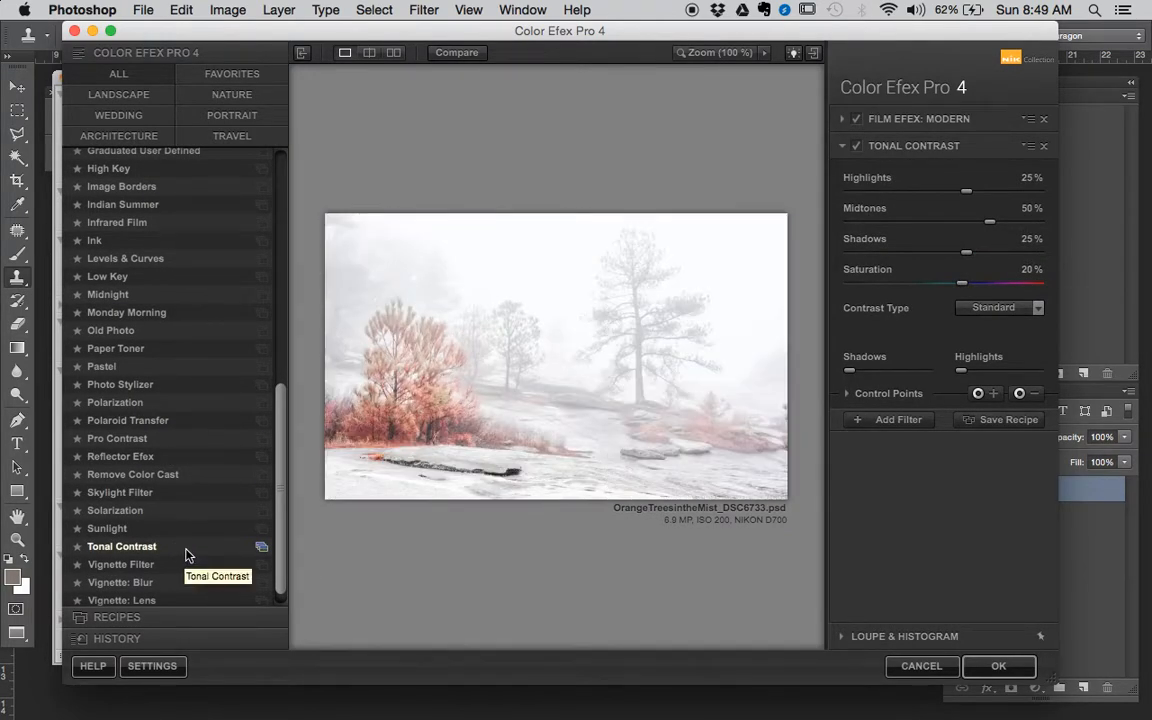
{"action": "left_click", "coordinate": [856, 146]}
{"action": "left_click", "coordinate": [857, 147]}
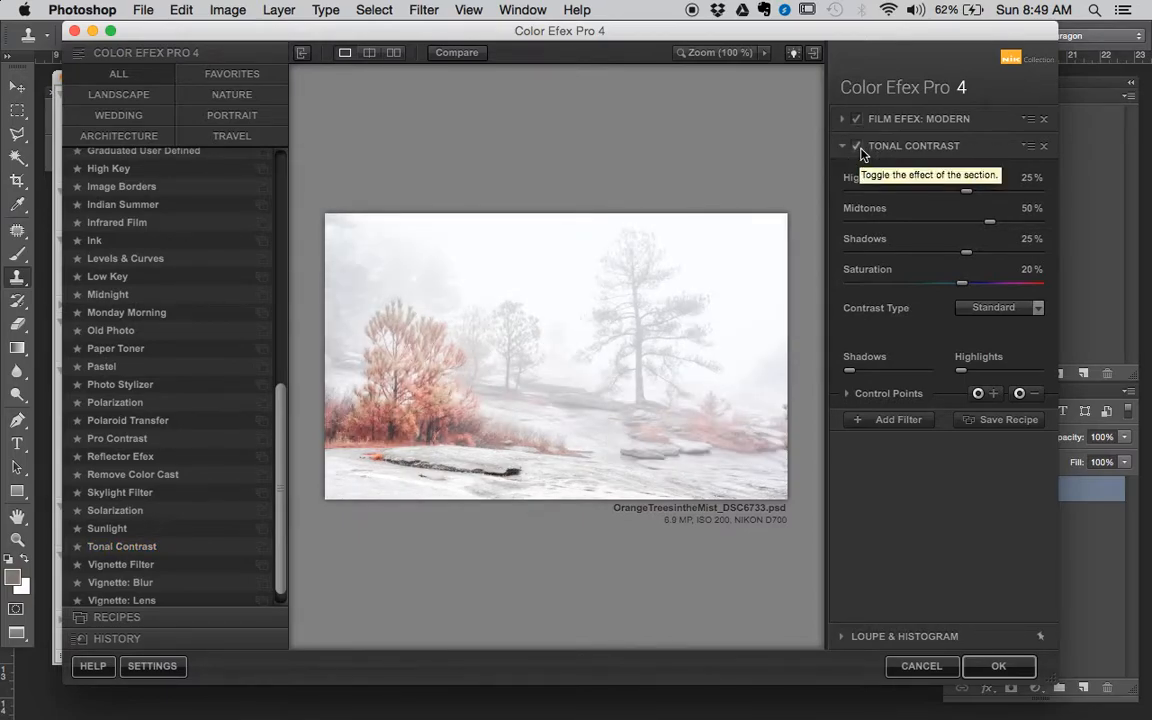
- Replace Tonal Contrast with Detail Extractor and switch its effect off and on to compare
{"action": "left_click_drag", "start_coordinate": [281, 463], "coordinate": [285, 288]}
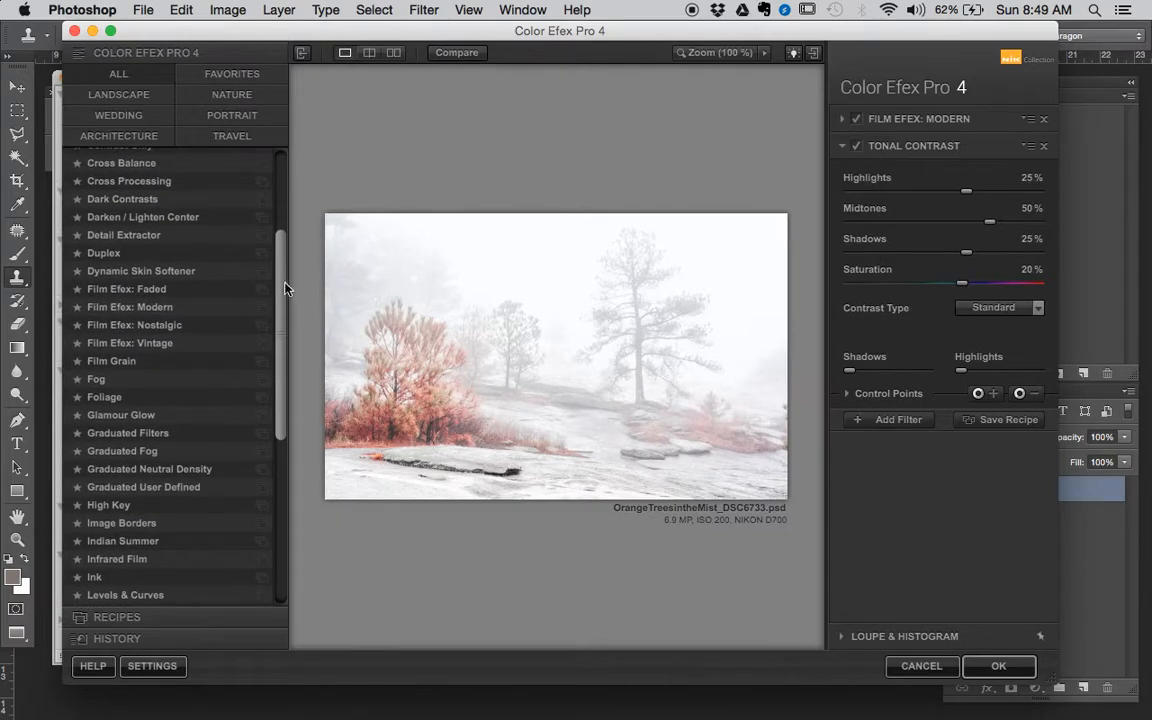
{"action": "left_click", "coordinate": [210, 237]}
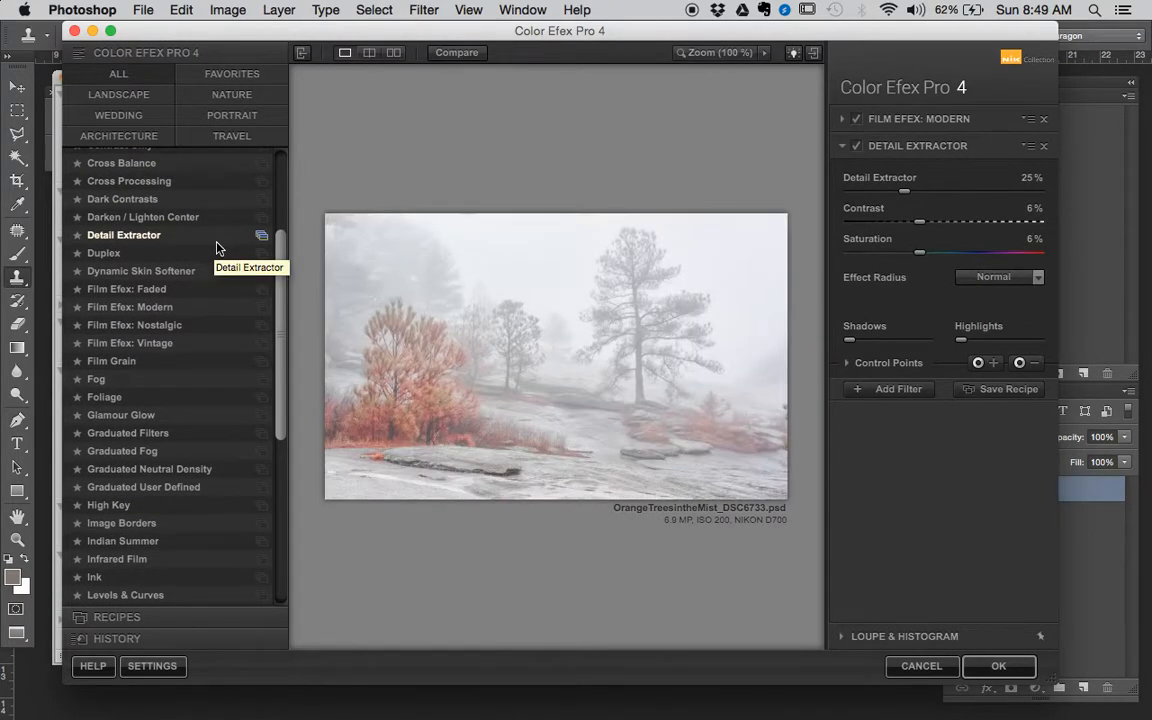
{"action": "left_click", "coordinate": [856, 146]}
{"action": "left_click", "coordinate": [856, 146]}
{"action": "left_click", "coordinate": [856, 146]}
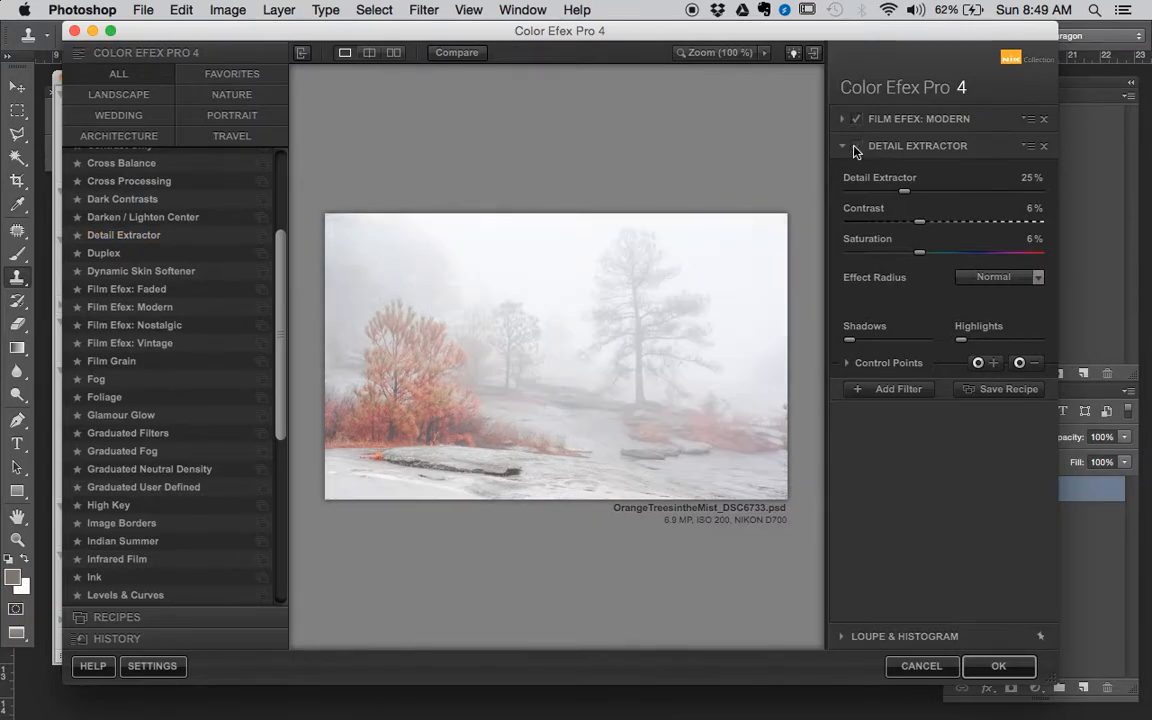
{"action": "left_click", "coordinate": [856, 146]}
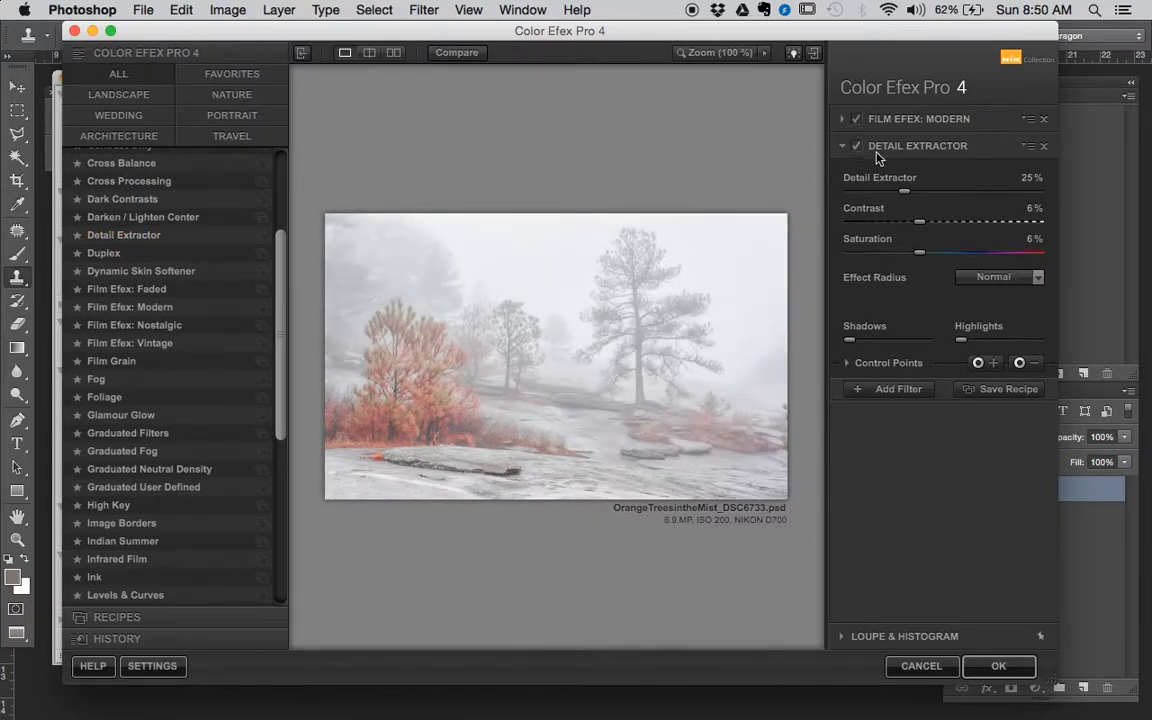
- Set the Detail Extractor amount to 15% and keep its effect radius at Normal
{"action": "left_click_drag", "start_coordinate": [905, 191], "coordinate": [880, 192]}
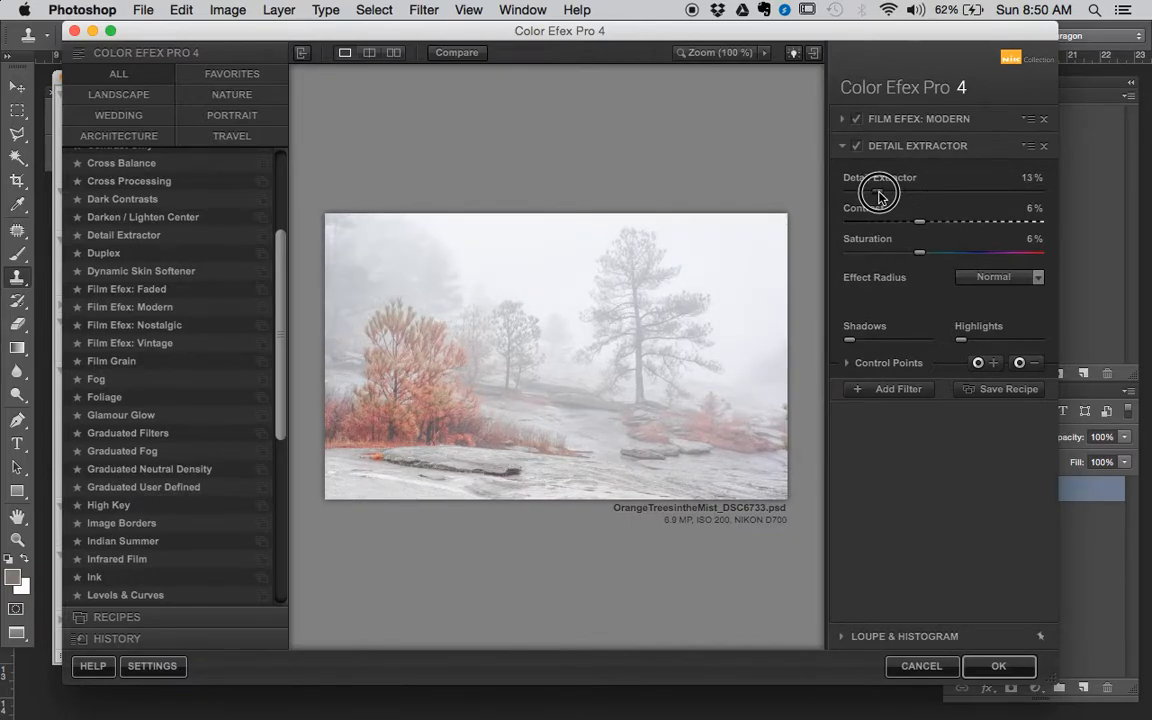
{"action": "left_click", "coordinate": [996, 279]}
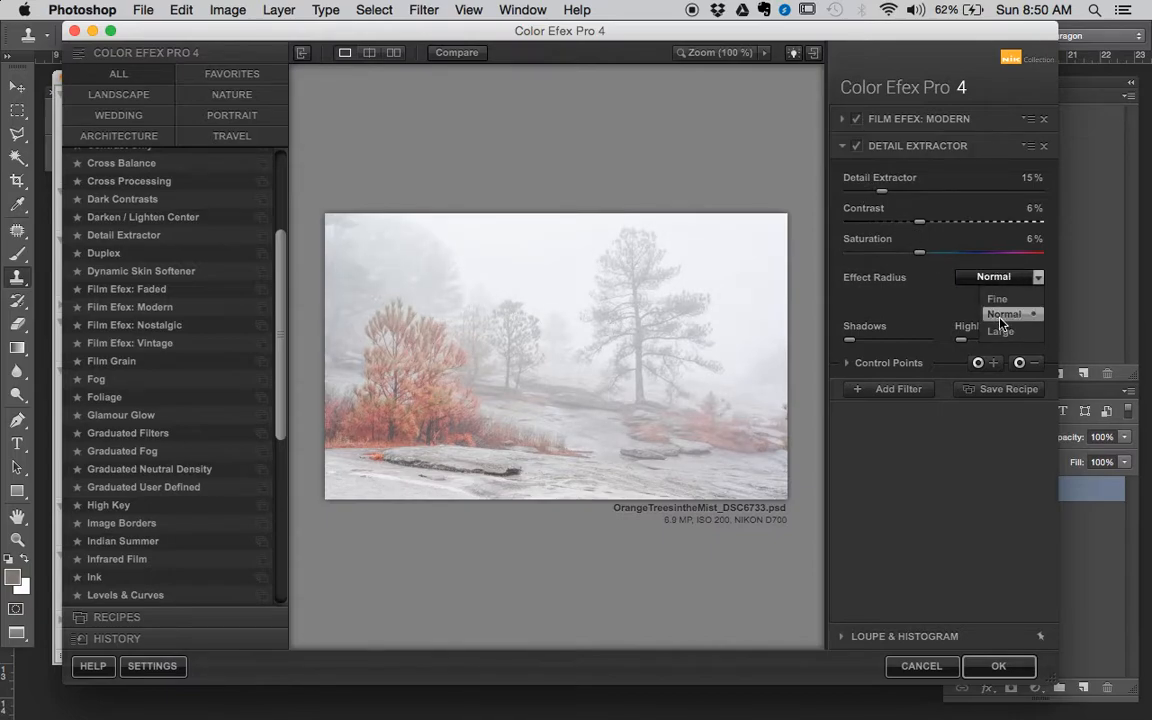
{"action": "left_click", "coordinate": [1003, 316]}
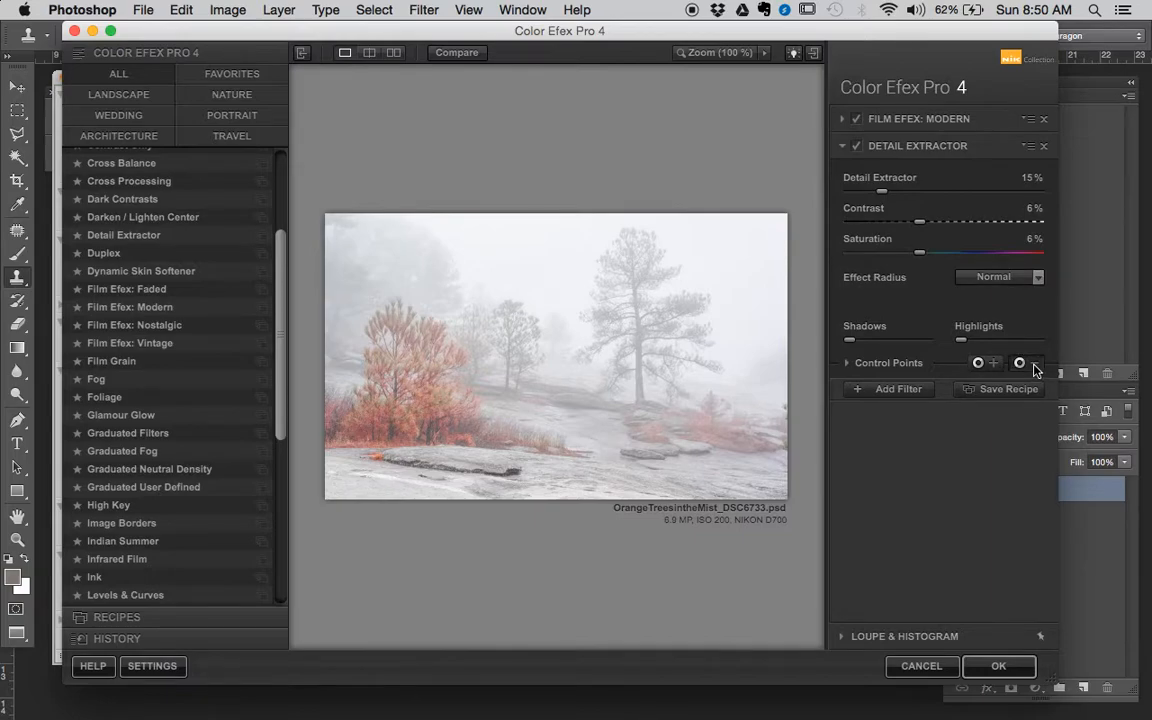
- Place two subtractive control points of 48% and 35% size over the tall tree and the fog beside it to reduce the detail there
{"action": "left_click", "coordinate": [636, 289]}
{"action": "left_click_drag", "start_coordinate": [684, 296], "coordinate": [701, 291]}
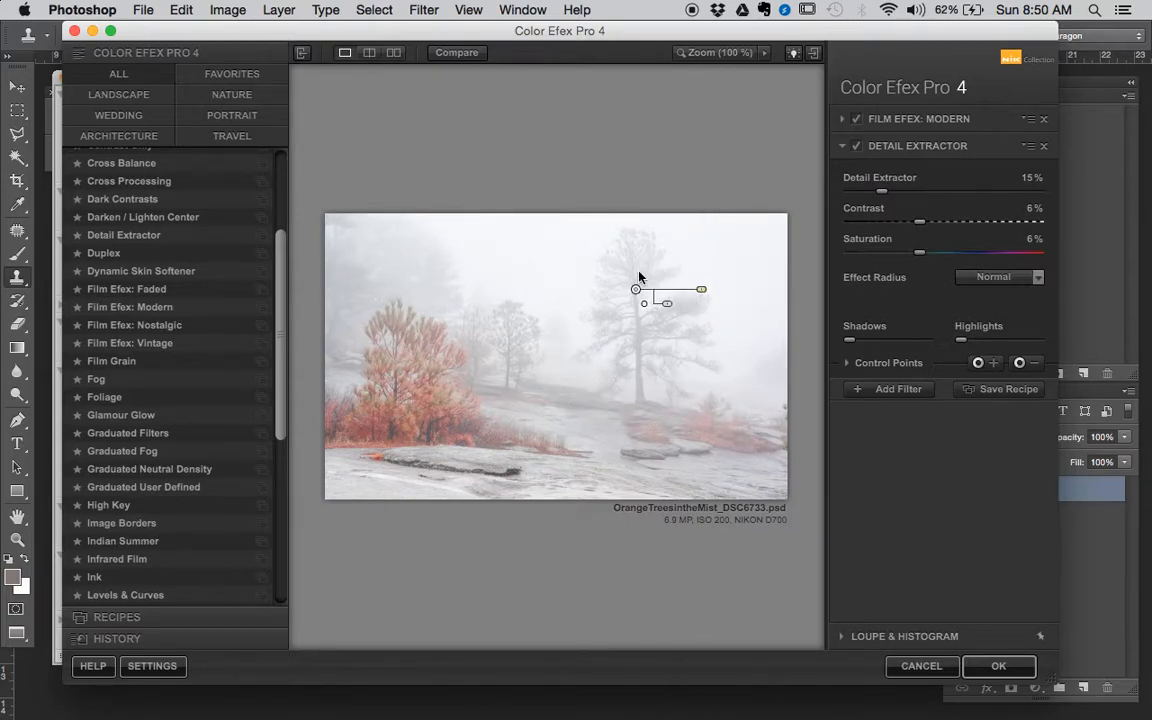
{"action": "left_click_drag", "start_coordinate": [636, 289], "coordinate": [521, 287]}
{"action": "left_click", "coordinate": [563, 269]}
{"action": "left_click", "coordinate": [505, 267]}
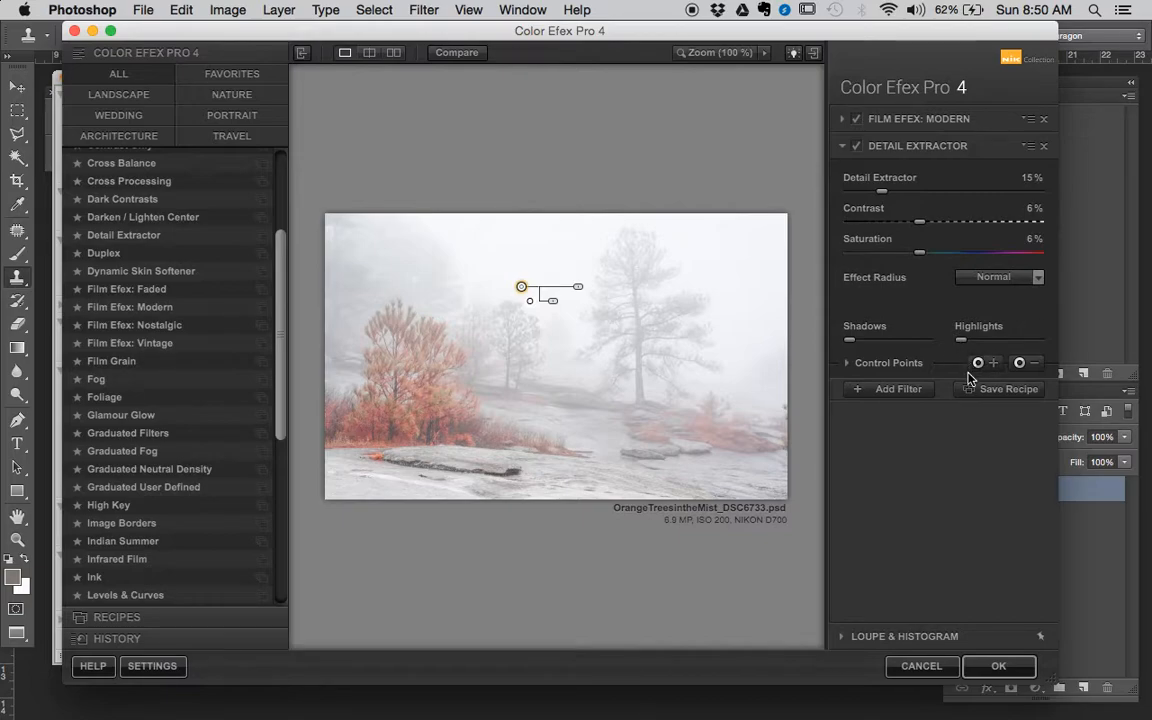
- Expand the Detail Extractor's control point list, toggle the points to compare, and apply the Color Efex Pro 4 filter
{"action": "left_click", "coordinate": [863, 369]}
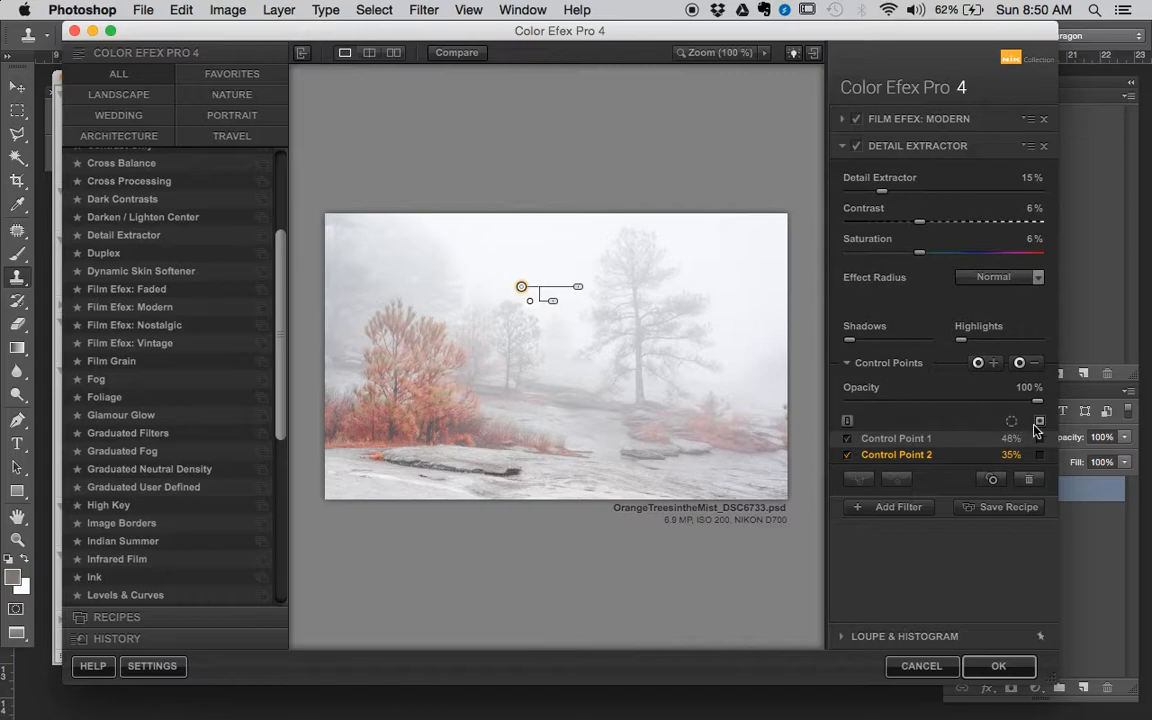
{"action": "left_click", "coordinate": [849, 421]}
{"action": "left_click", "coordinate": [849, 421]}
{"action": "left_click", "coordinate": [848, 421]}
{"action": "left_click", "coordinate": [848, 421]}
{"action": "left_click", "coordinate": [848, 421]}
{"action": "left_click", "coordinate": [848, 421]}
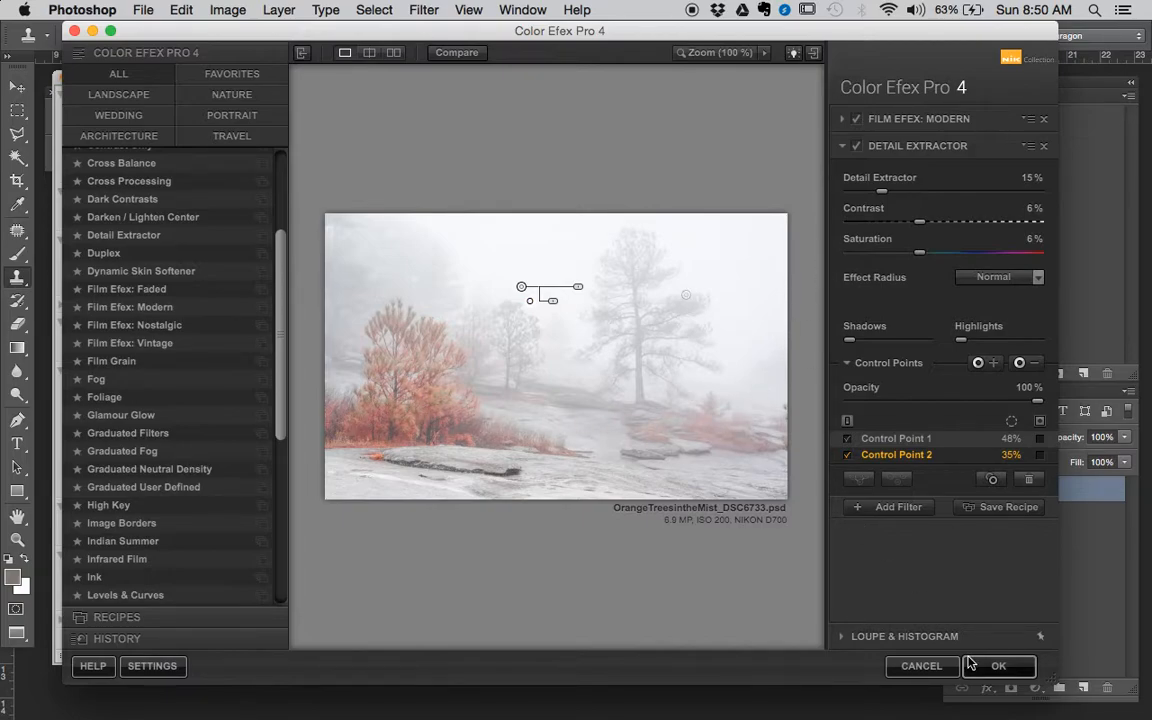
{"action": "left_click", "coordinate": [1003, 666]}
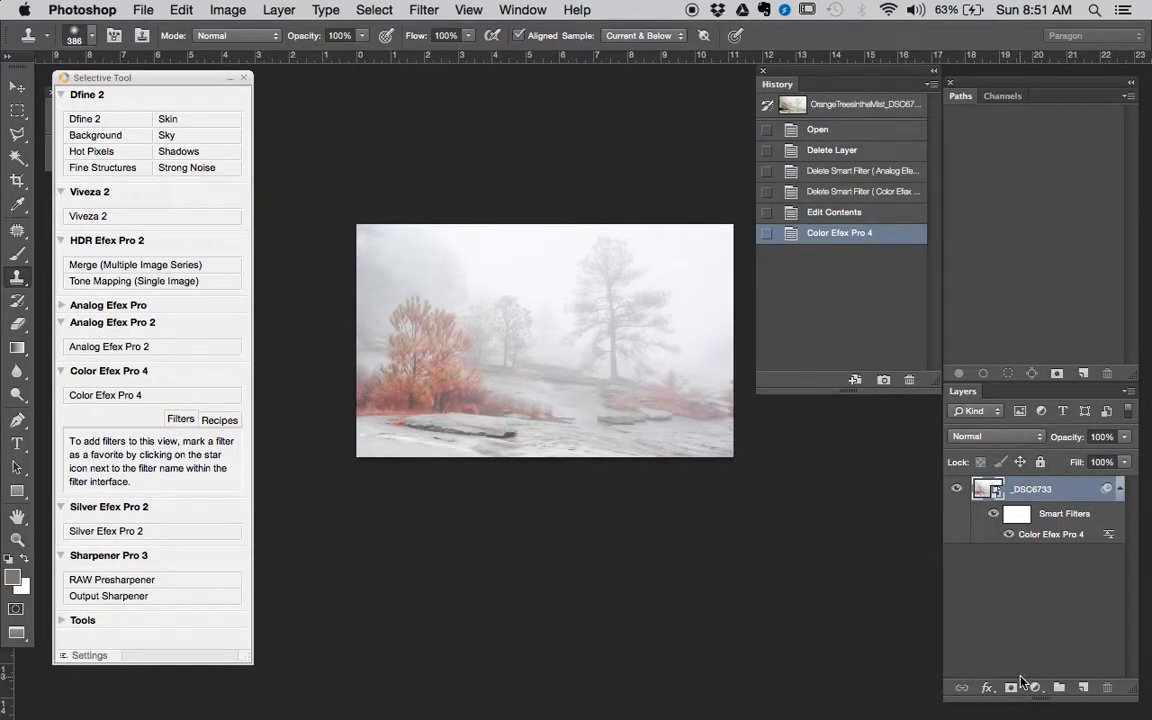
- Repeatedly undo and redo the Color Efex Pro 4 filter to compare the whole photo before and after
{"action": "key", "text": "super+z"}
{"action": "key", "text": "super+z"}
{"action": "key", "text": "super+z"}
{"action": "key", "text": "super+z"}
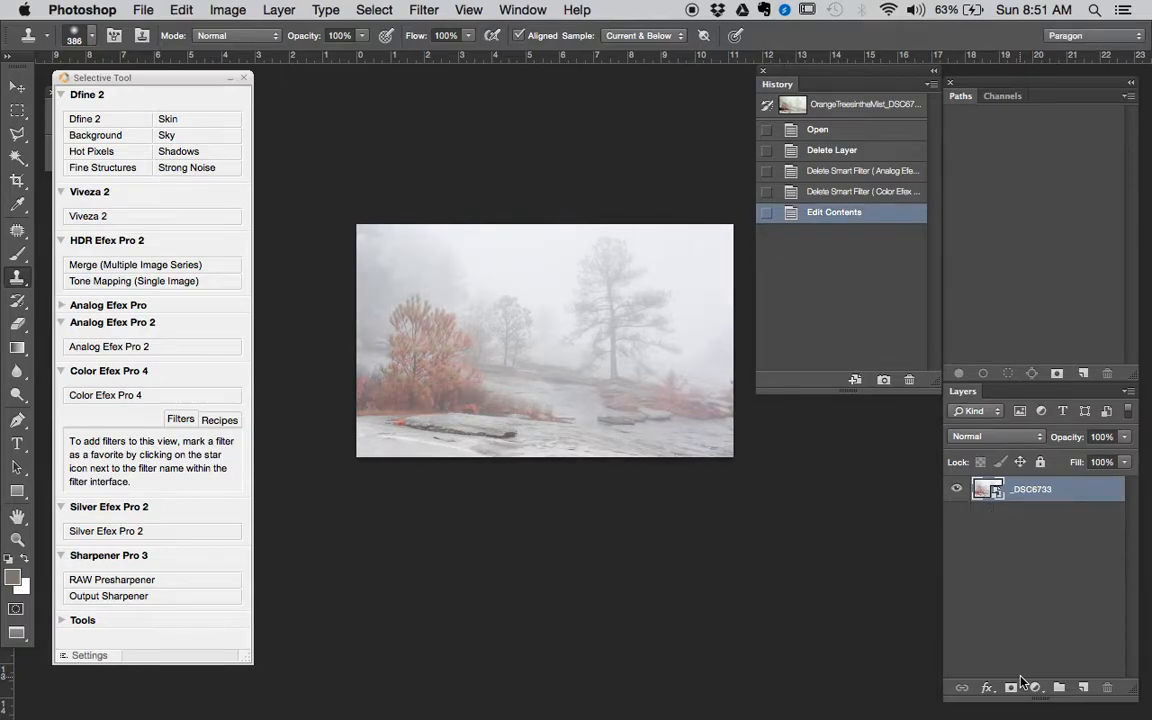
{"action": "key", "text": "super+z"}
{"action": "key", "text": "super+z"}
{"action": "key", "text": "super+z"}
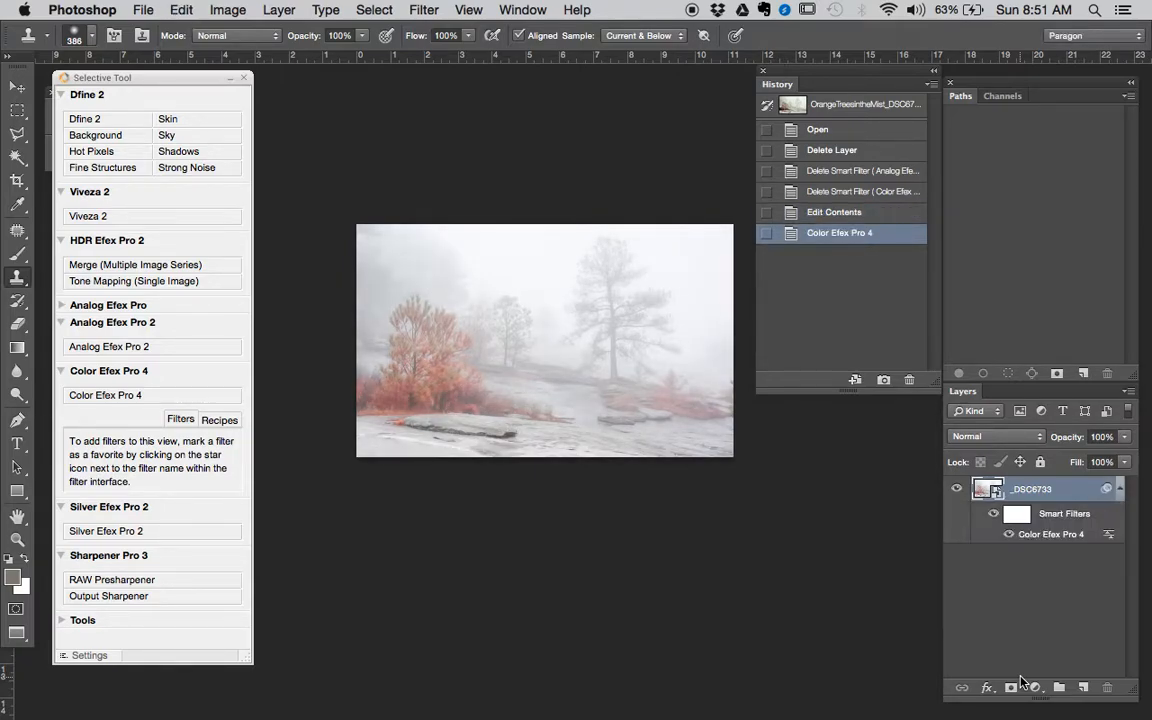
- Zoom in on the orange trees and compare their detail with and without the Color Efex Pro 4 filter
{"action": "left_click", "coordinate": [447, 400], "text": "super"}
{"action": "left_click", "coordinate": [447, 400], "text": "super"}
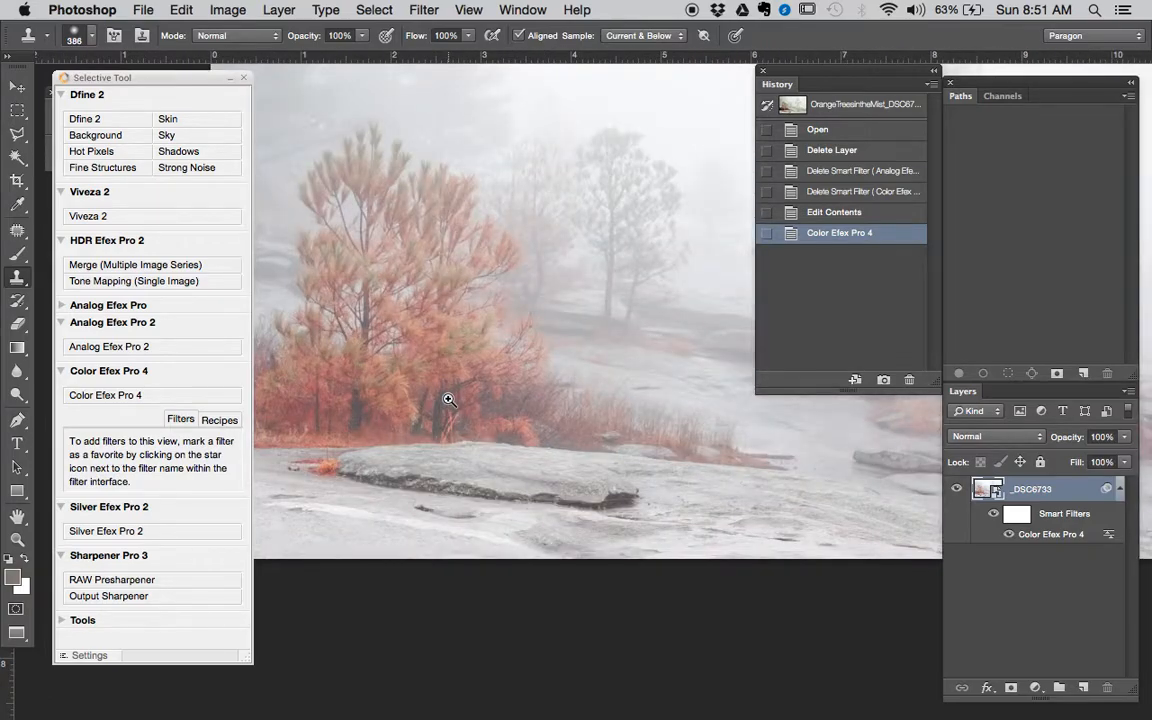
{"action": "left_click", "coordinate": [452, 404], "text": "super"}
{"action": "key", "text": "super+z"}
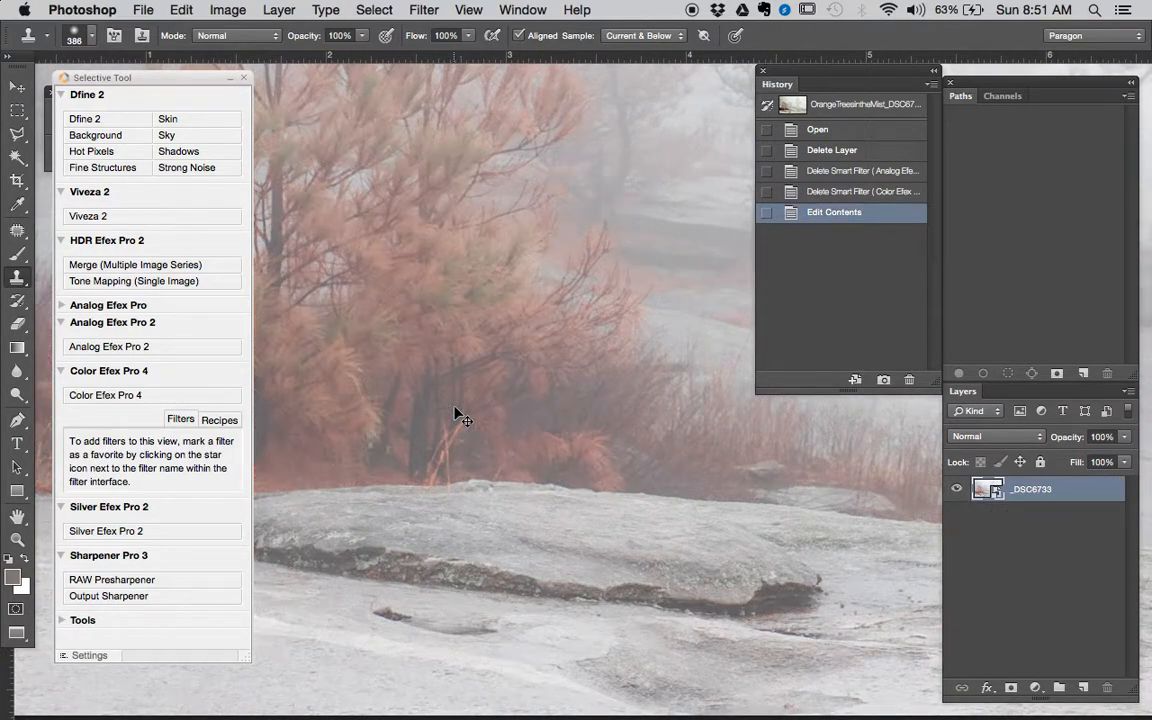
{"action": "key", "text": "super+z"}
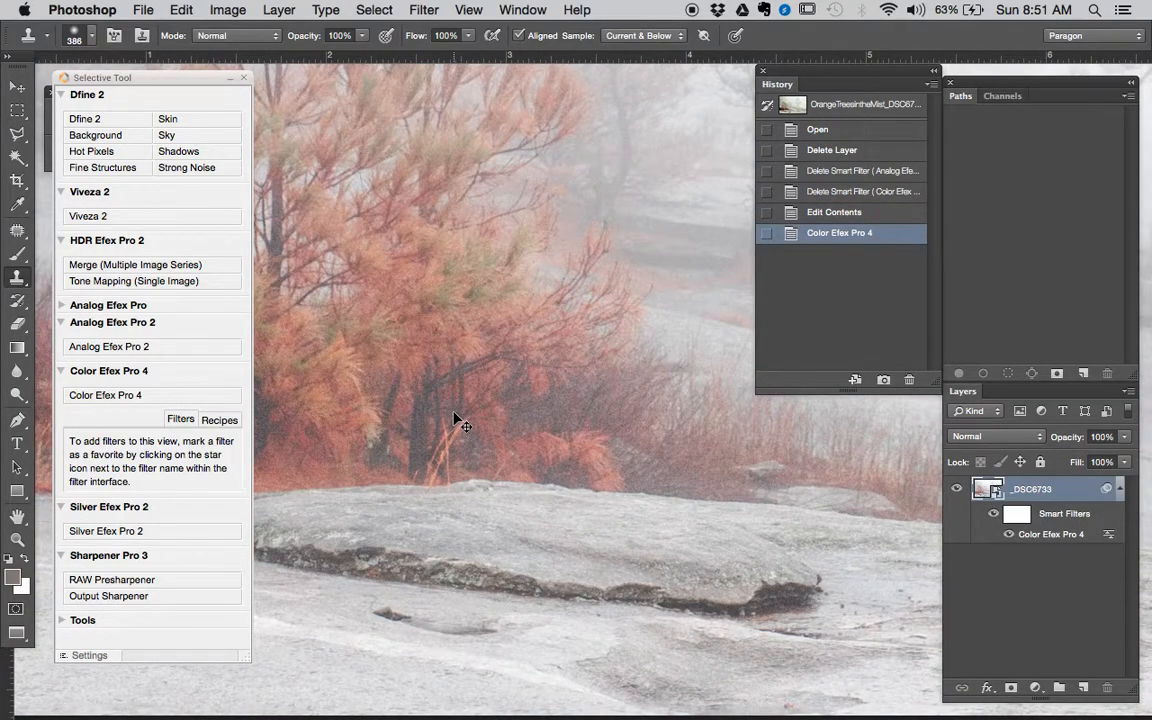
- Zoom back out to the full photo and compare it again with and without the filter
{"action": "left_click", "coordinate": [454, 413], "text": "alt+super"}
{"action": "left_click", "coordinate": [456, 413], "text": "alt+super"}
{"action": "left_click", "coordinate": [460, 412], "text": "alt+super"}
{"action": "left_click", "coordinate": [462, 411], "text": "alt+super"}
{"action": "left_click_drag", "start_coordinate": [576, 400], "coordinate": [530, 391]}
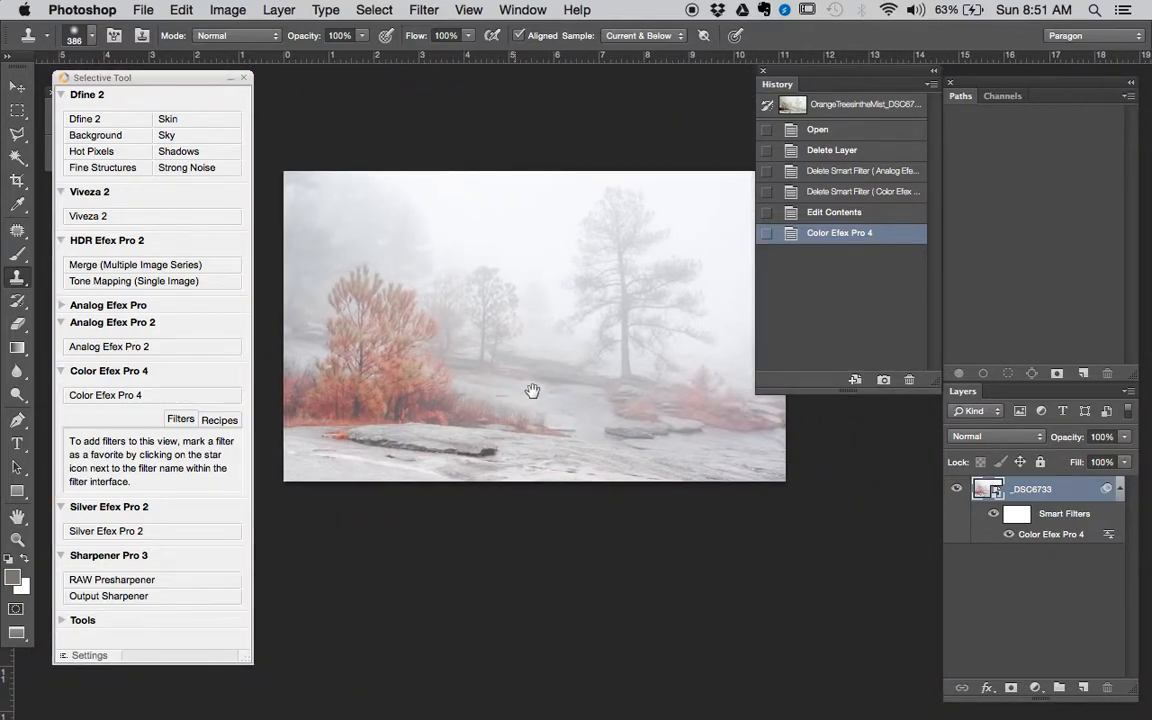
{"action": "left_click_drag", "start_coordinate": [710, 380], "coordinate": [722, 437]}
{"action": "key", "text": "super+z"}
{"action": "key", "text": "super+z"}
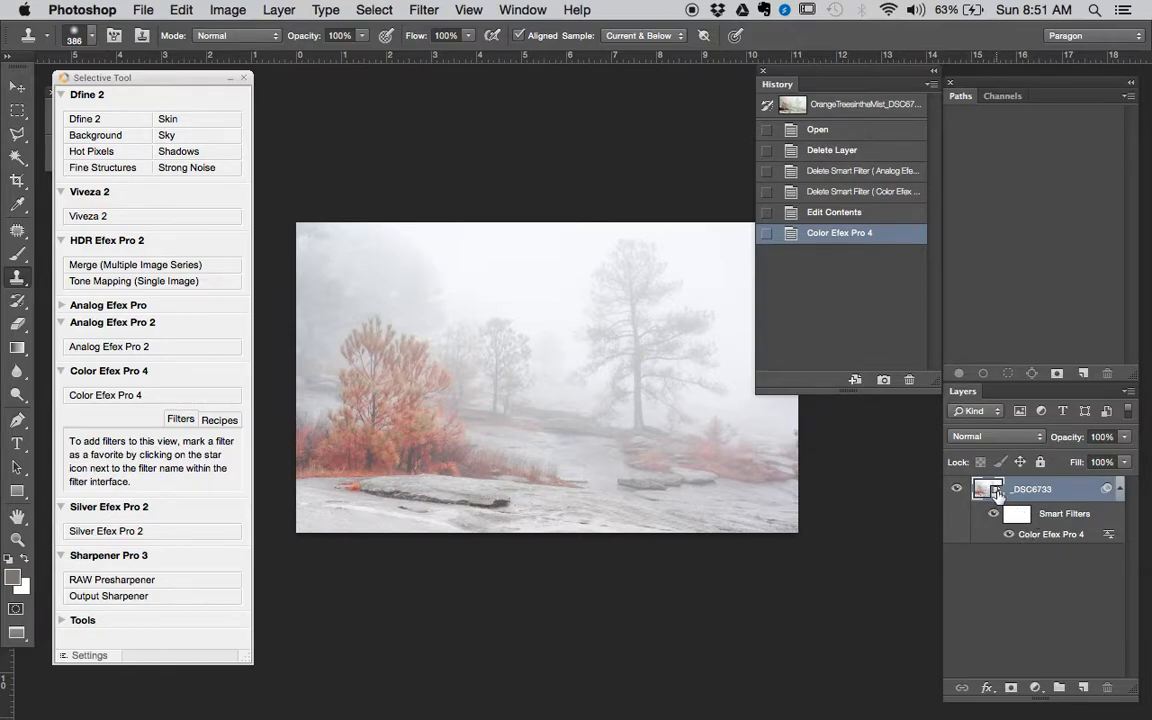
- Reopen the Color Efex Pro 4 smart filter and set the Detail Extractor contrast to 89%
{"action": "double_click", "coordinate": [1071, 540]}
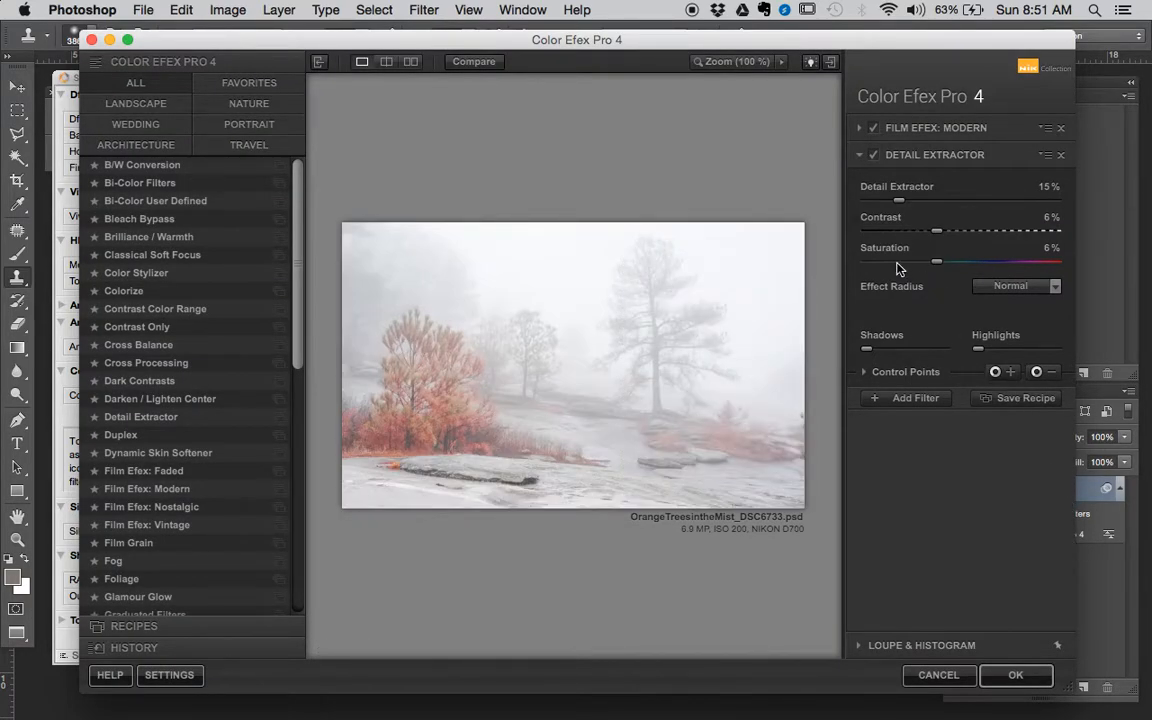
{"action": "left_click_drag", "start_coordinate": [936, 230], "coordinate": [1043, 233]}
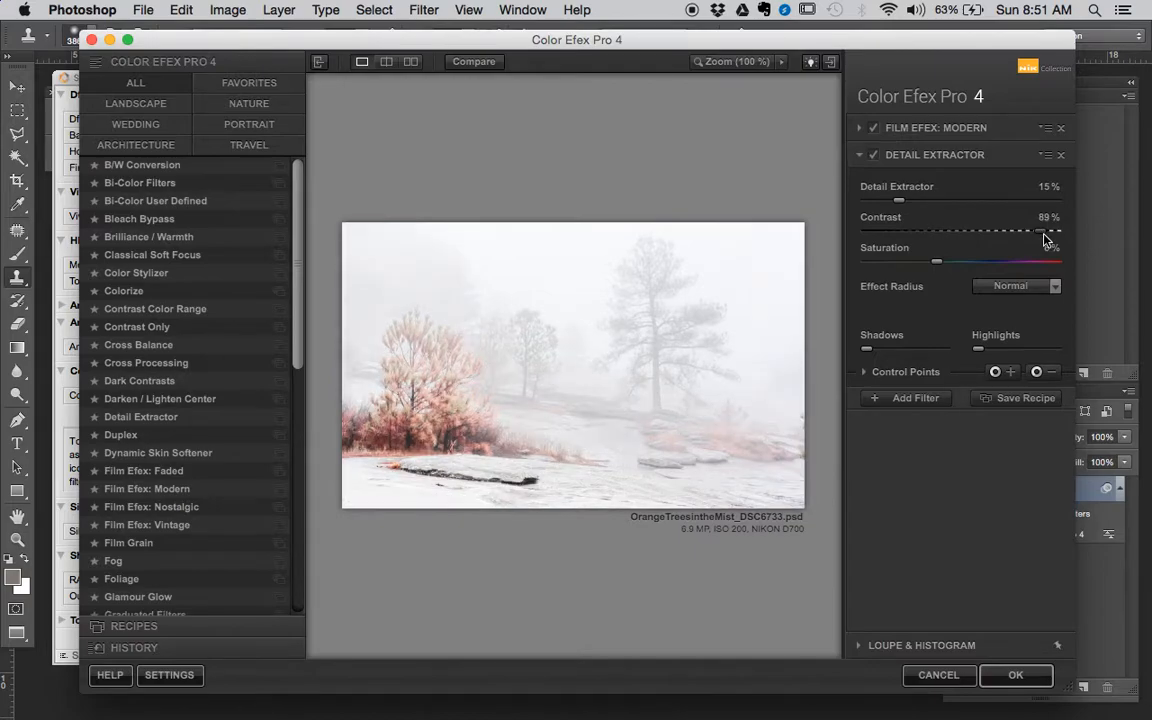
{"action": "left_click", "coordinate": [1024, 675]}
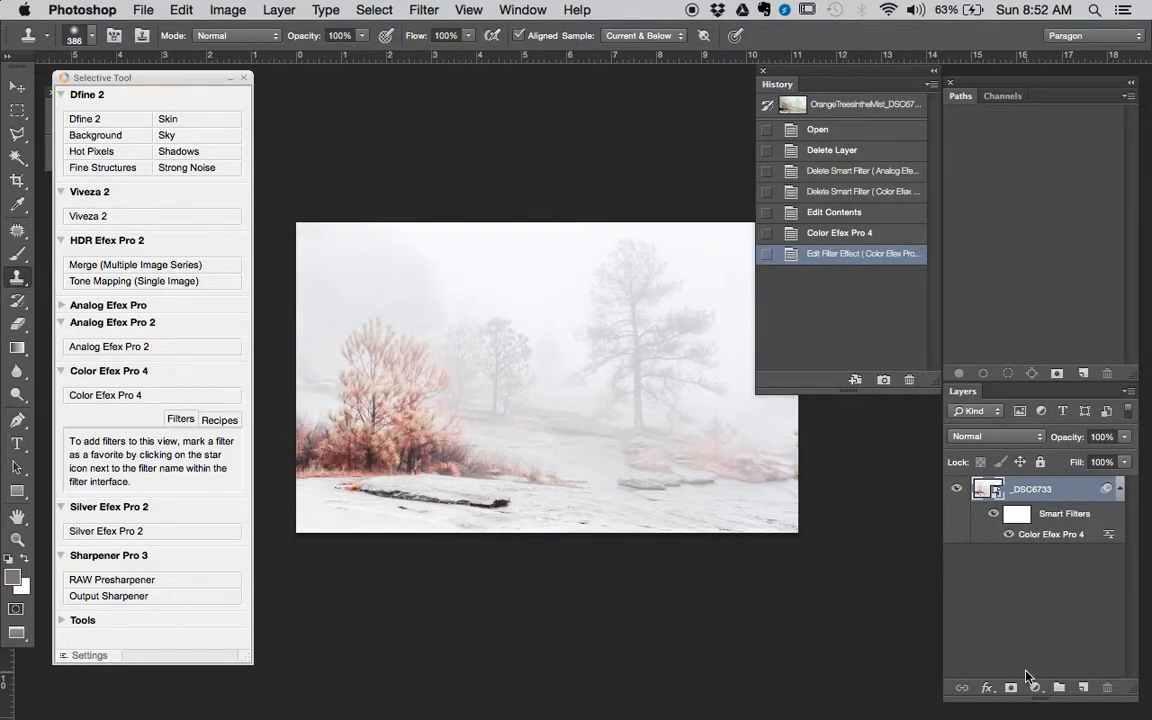
- Revert the document to the Color Efex Pro 4 history state, discarding the Detail Extractor contrast edit
{"action": "left_click_drag", "start_coordinate": [681, 417], "coordinate": [658, 481]}
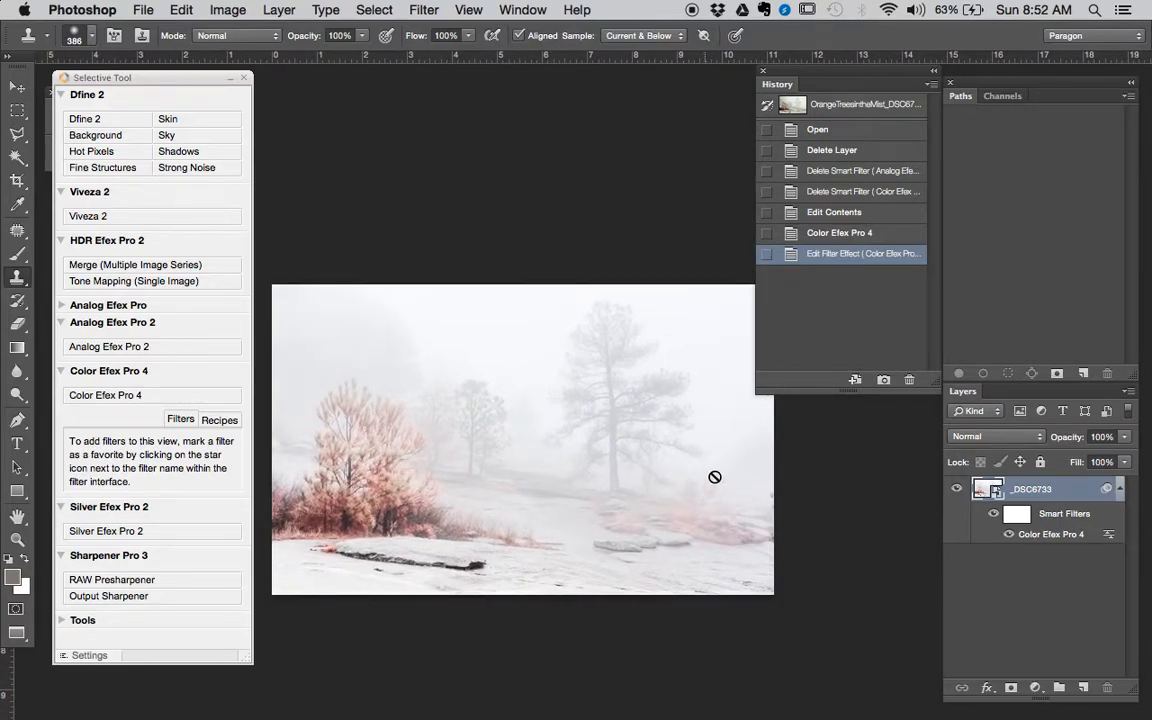
{"action": "left_click", "coordinate": [852, 232]}
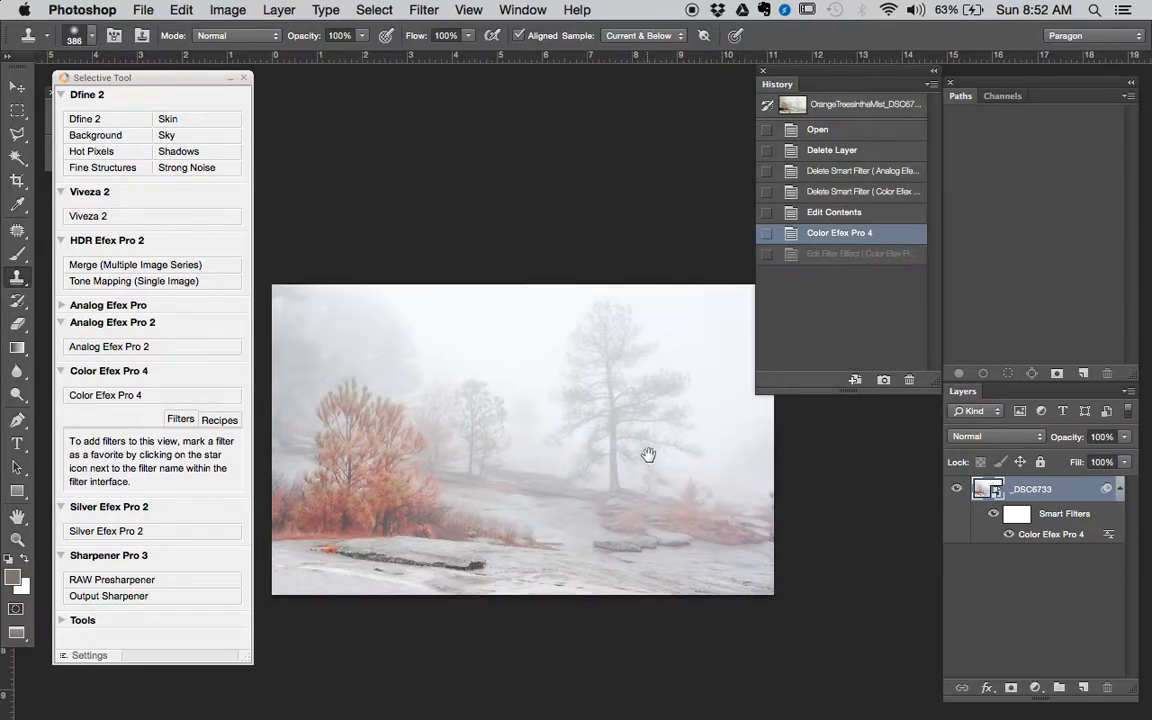
- Launch the Analog Efex Pro 2 filter on the _DSC6733 layer
{"action": "left_click_drag", "start_coordinate": [648, 455], "coordinate": [652, 330]}
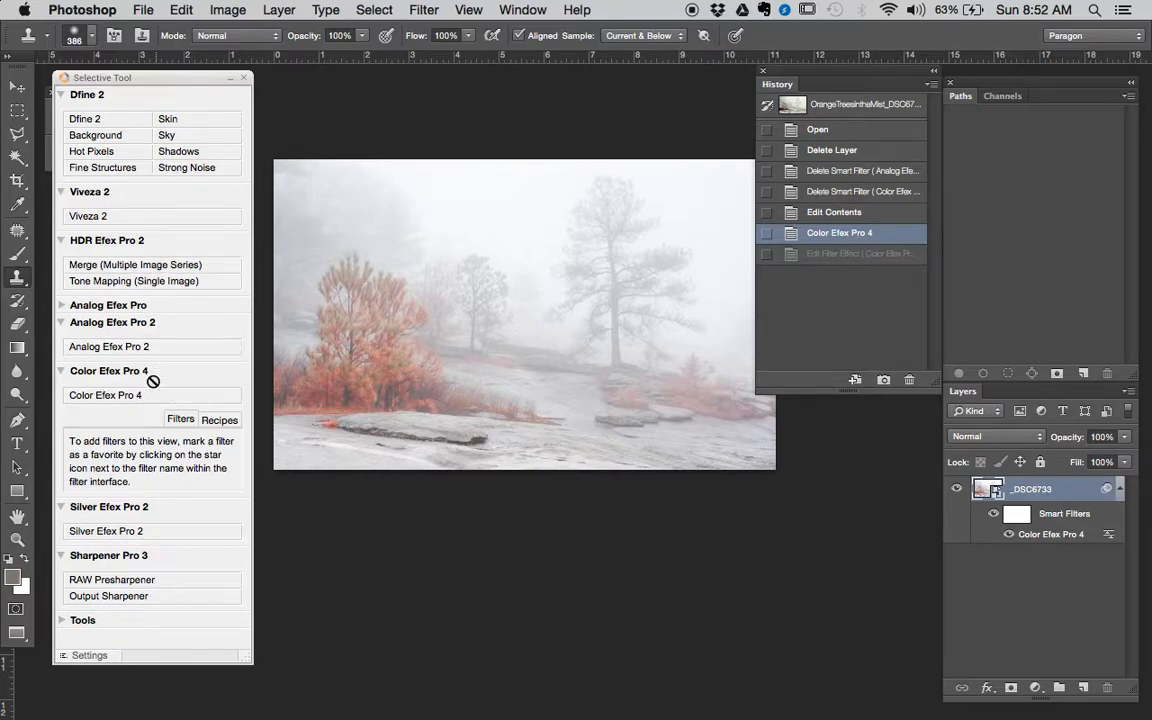
{"action": "left_click", "coordinate": [148, 346]}
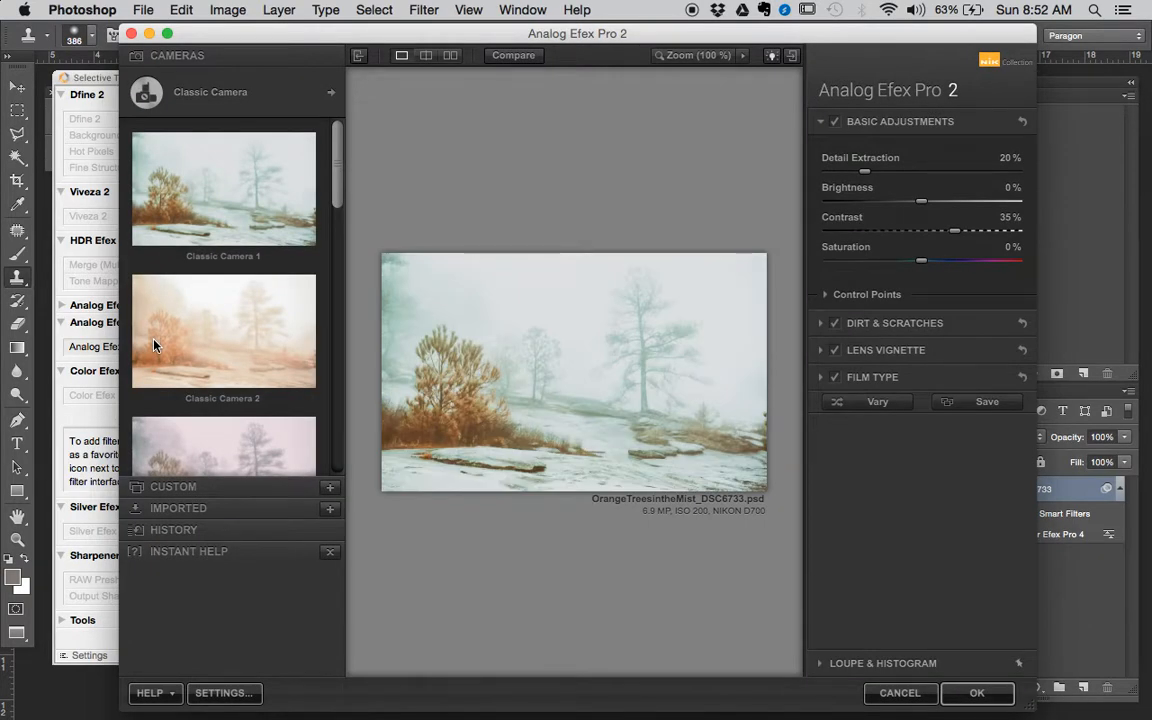
- Try out the Warm film types across all three rows of swatches in the Film Type settings
{"action": "left_click", "coordinate": [926, 385]}
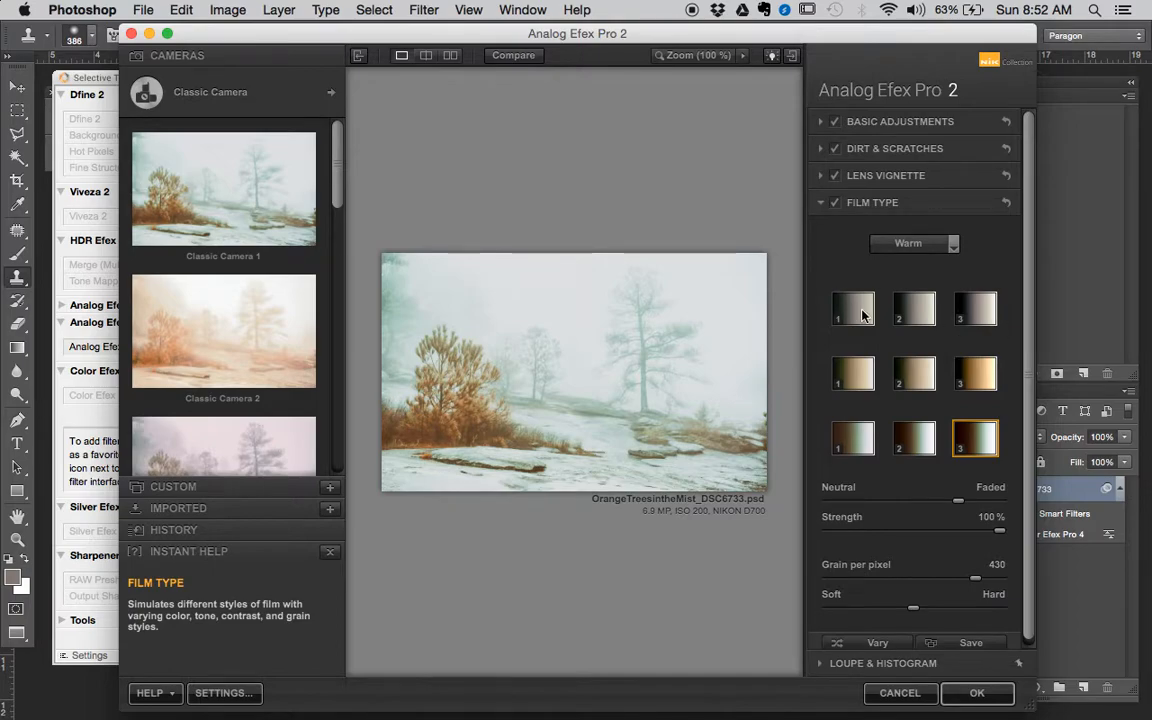
{"action": "left_click", "coordinate": [866, 318]}
{"action": "left_click", "coordinate": [985, 318]}
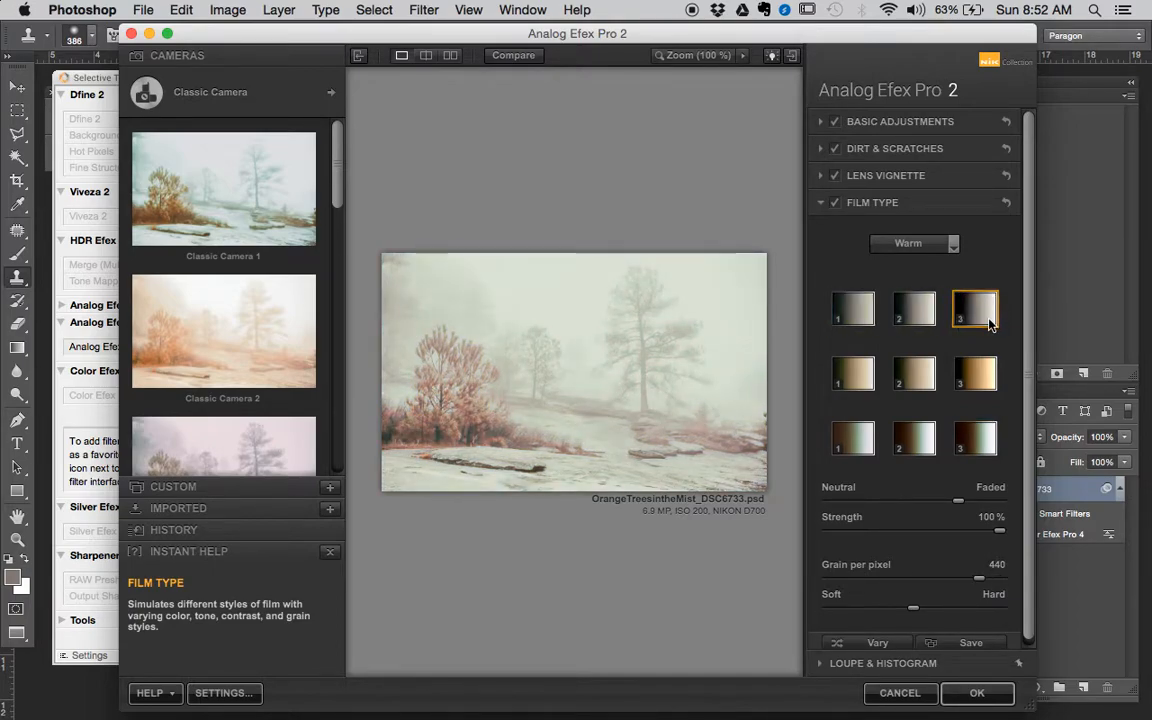
{"action": "left_click", "coordinate": [866, 378]}
{"action": "left_click", "coordinate": [914, 373]}
{"action": "left_click", "coordinate": [975, 373]}
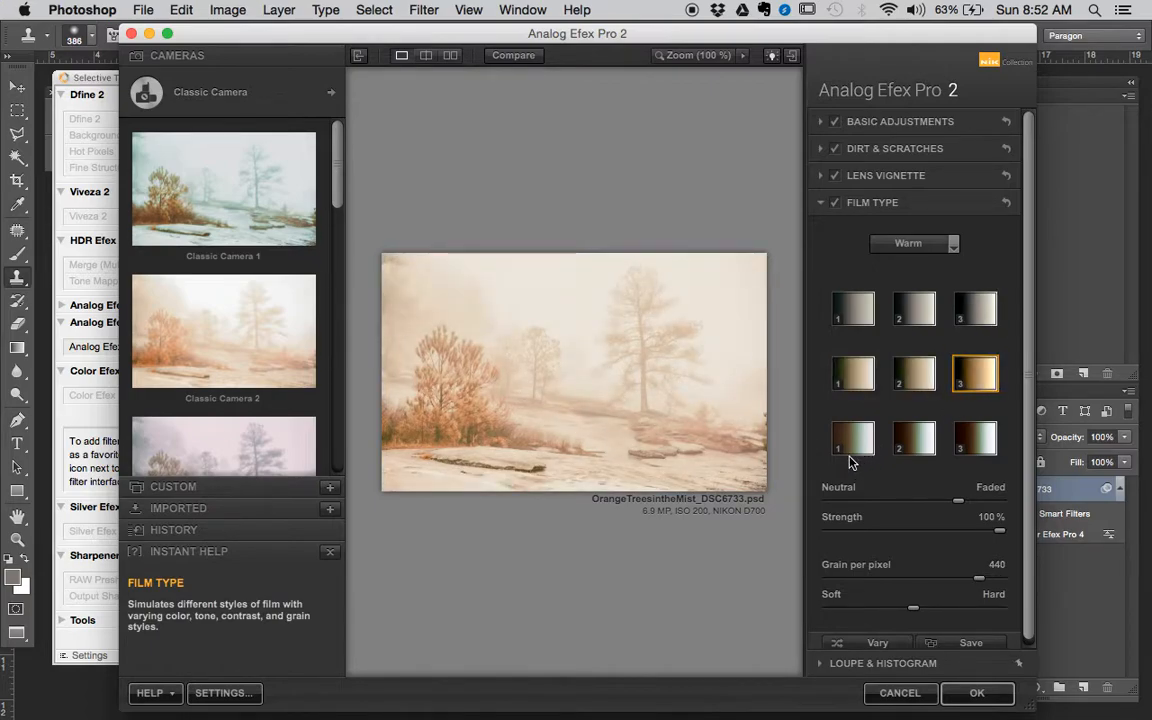
{"action": "left_click", "coordinate": [852, 450]}
{"action": "left_click", "coordinate": [914, 440]}
{"action": "left_click", "coordinate": [984, 450]}
{"action": "left_click", "coordinate": [852, 308]}
{"action": "left_click", "coordinate": [905, 300]}
{"action": "left_click", "coordinate": [985, 305]}
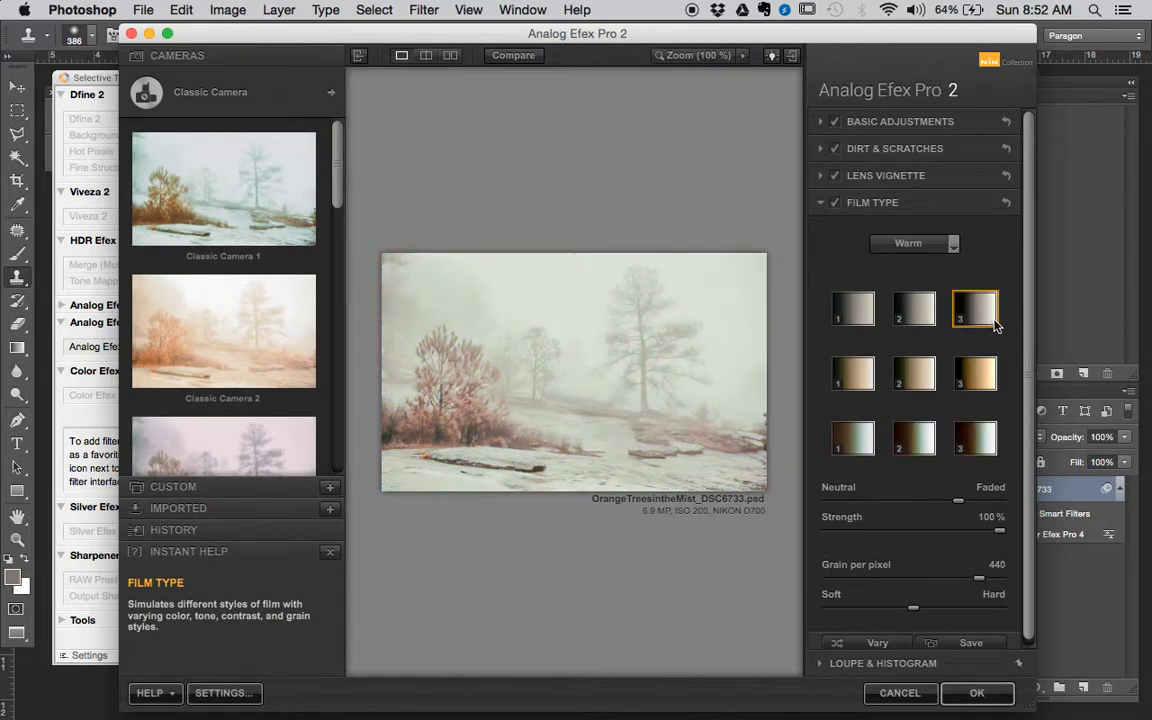
- Switch the film type to Cool and try film 1 of the second row and all three films of the third row
{"action": "left_click", "coordinate": [945, 244]}
{"action": "left_click", "coordinate": [905, 278]}
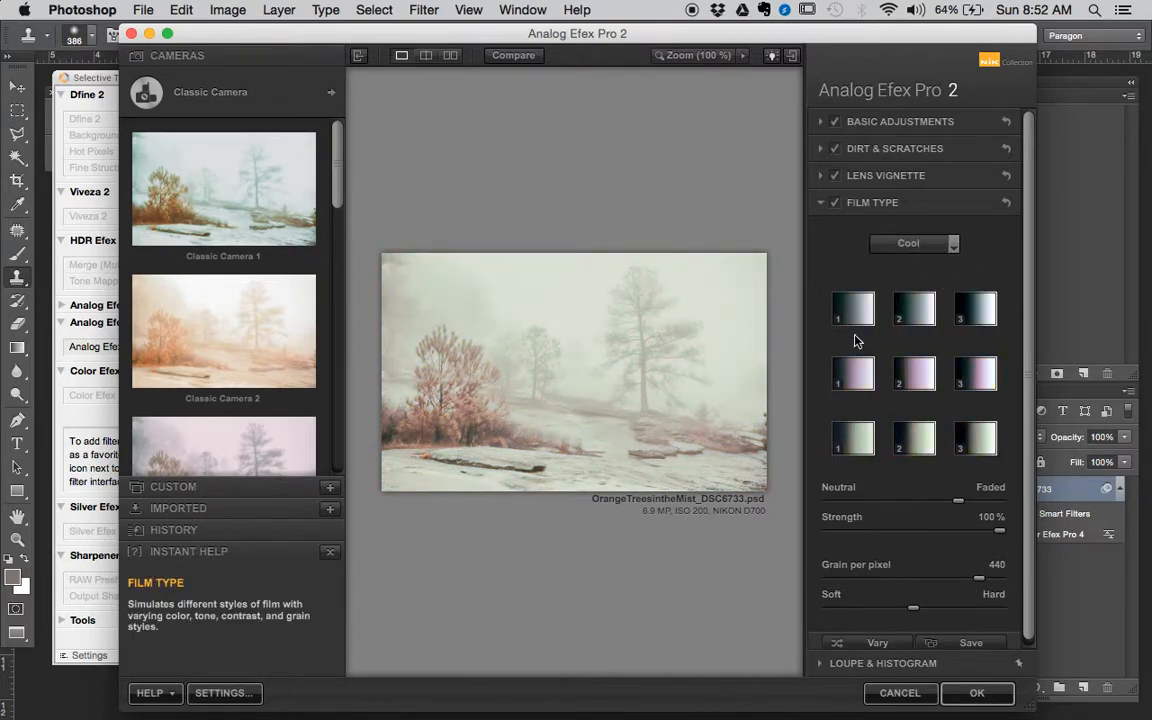
{"action": "left_click", "coordinate": [860, 362]}
{"action": "left_click", "coordinate": [853, 444]}
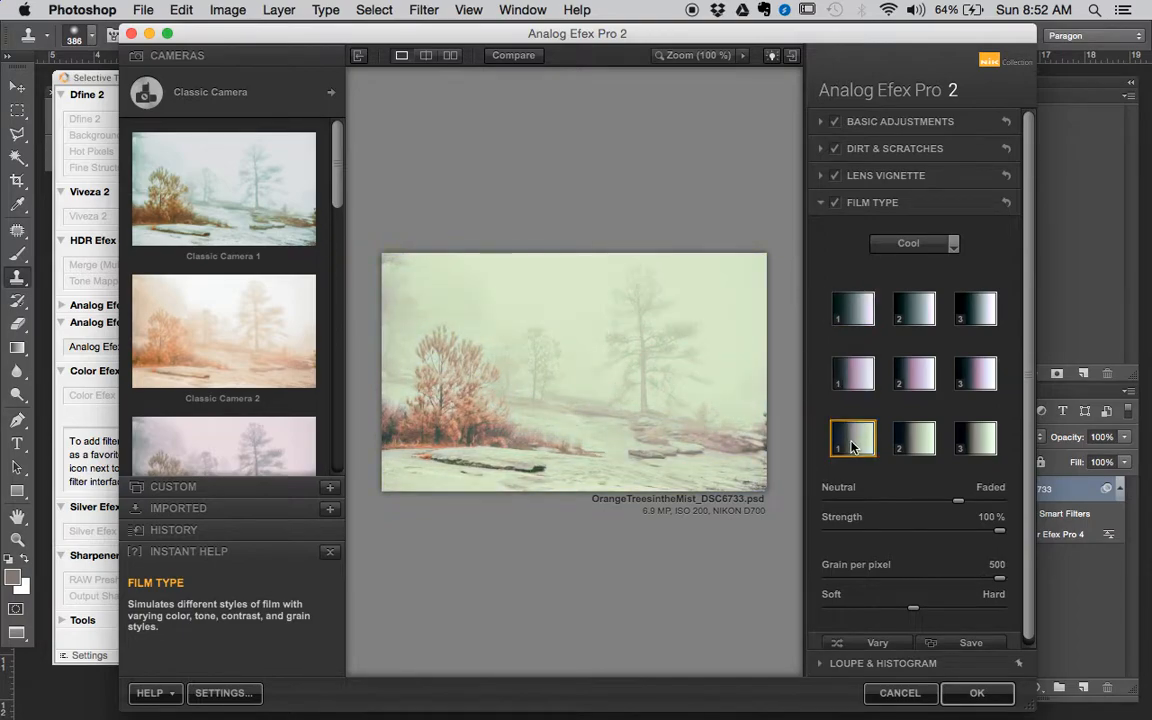
{"action": "left_click", "coordinate": [925, 444]}
{"action": "left_click", "coordinate": [975, 440]}
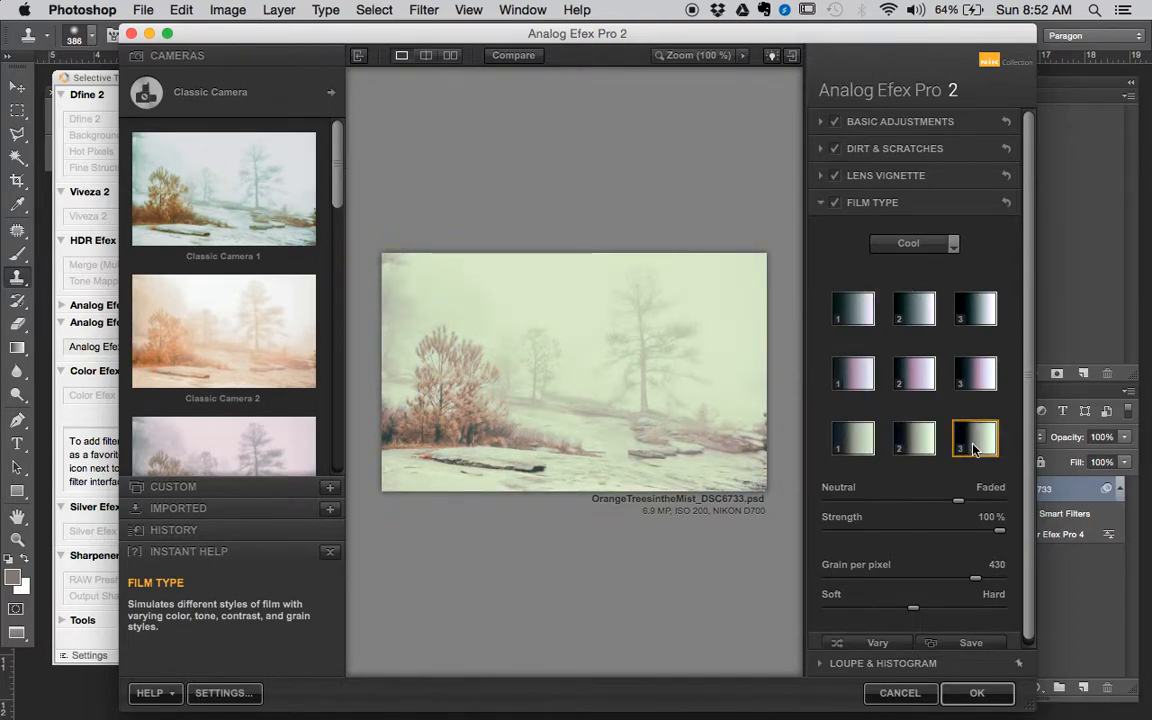
- Switch the film type to Subtle and try film 1 in each of the four rows
{"action": "left_click", "coordinate": [900, 245]}
{"action": "left_click", "coordinate": [880, 299]}
{"action": "left_click", "coordinate": [855, 306]}
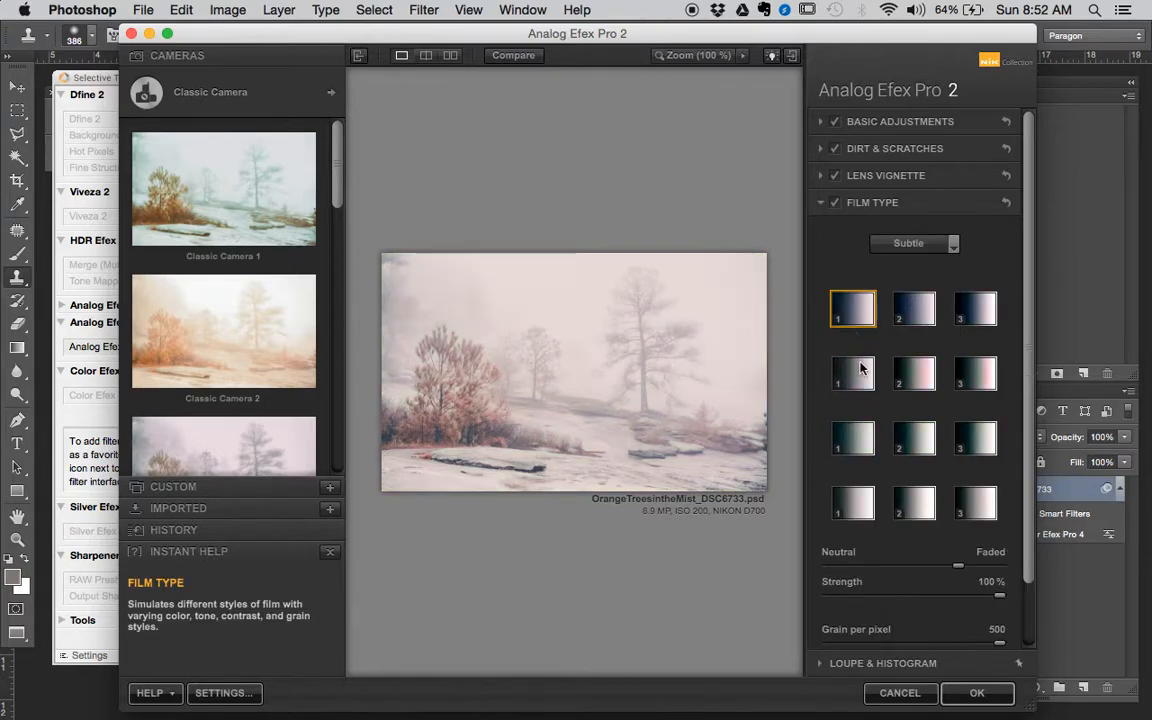
{"action": "left_click", "coordinate": [855, 372]}
{"action": "left_click", "coordinate": [855, 437]}
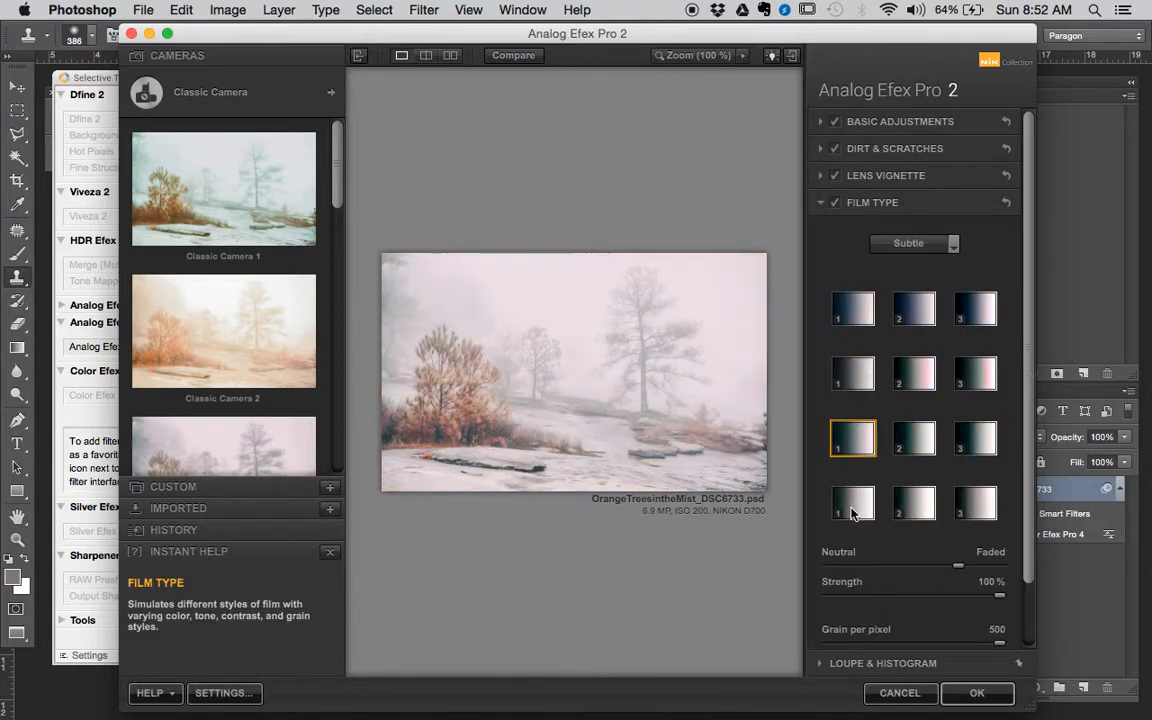
{"action": "left_click", "coordinate": [860, 502]}
- Return the film type to Warm and select film 3 of the first row
{"action": "left_click", "coordinate": [914, 244]}
{"action": "left_click", "coordinate": [922, 246]}
{"action": "left_click", "coordinate": [916, 267]}
{"action": "left_click", "coordinate": [975, 309]}
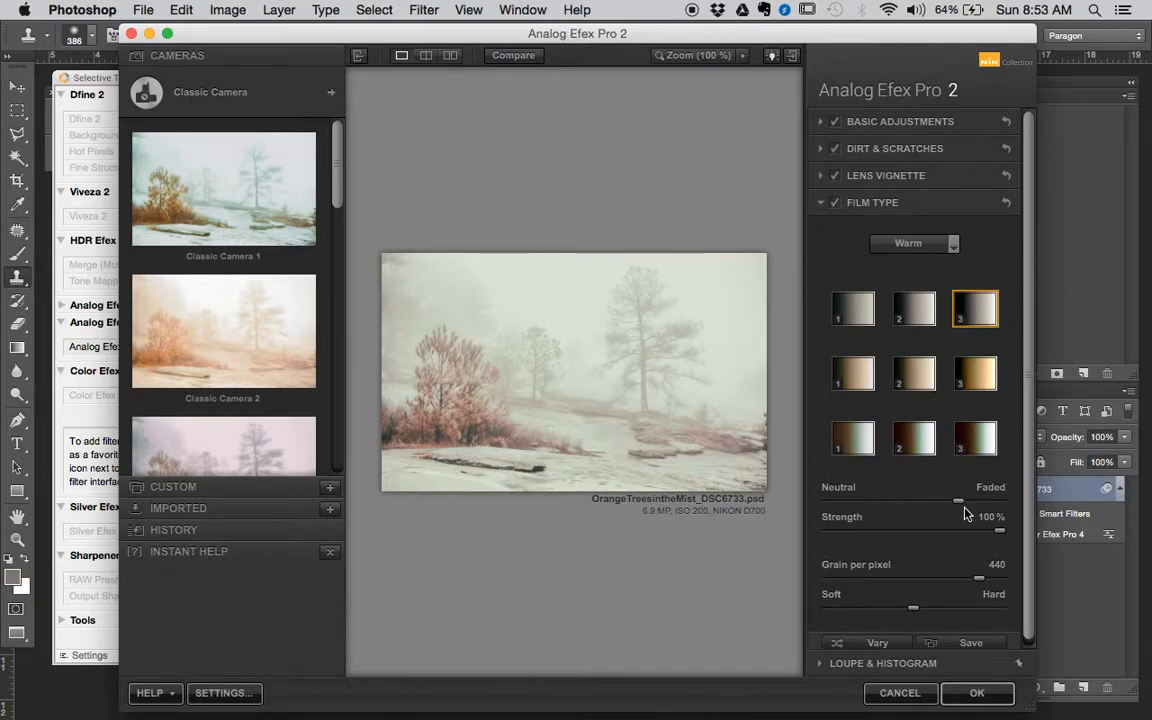
- Test the fully faded look, settle the fade slightly closer to Neutral, and set the film strength to 74%
{"action": "left_click_drag", "start_coordinate": [958, 501], "coordinate": [1025, 508]}
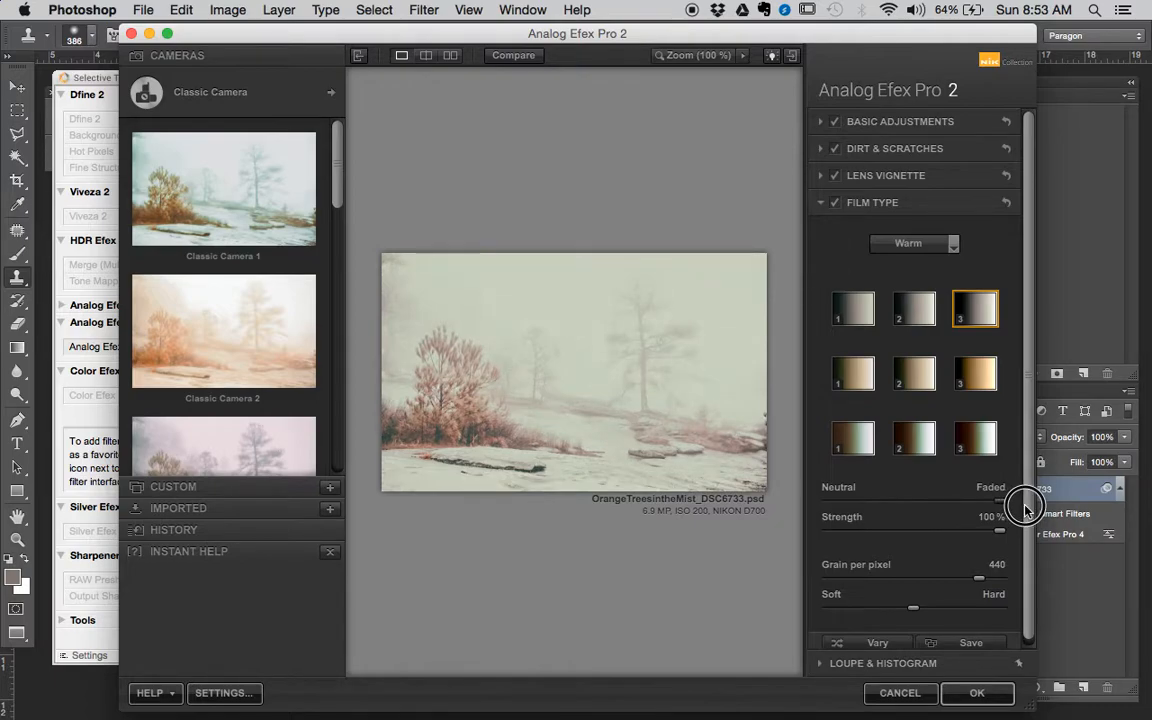
{"action": "left_click_drag", "start_coordinate": [1025, 508], "coordinate": [955, 500]}
{"action": "left_click_drag", "start_coordinate": [1003, 538], "coordinate": [959, 527]}
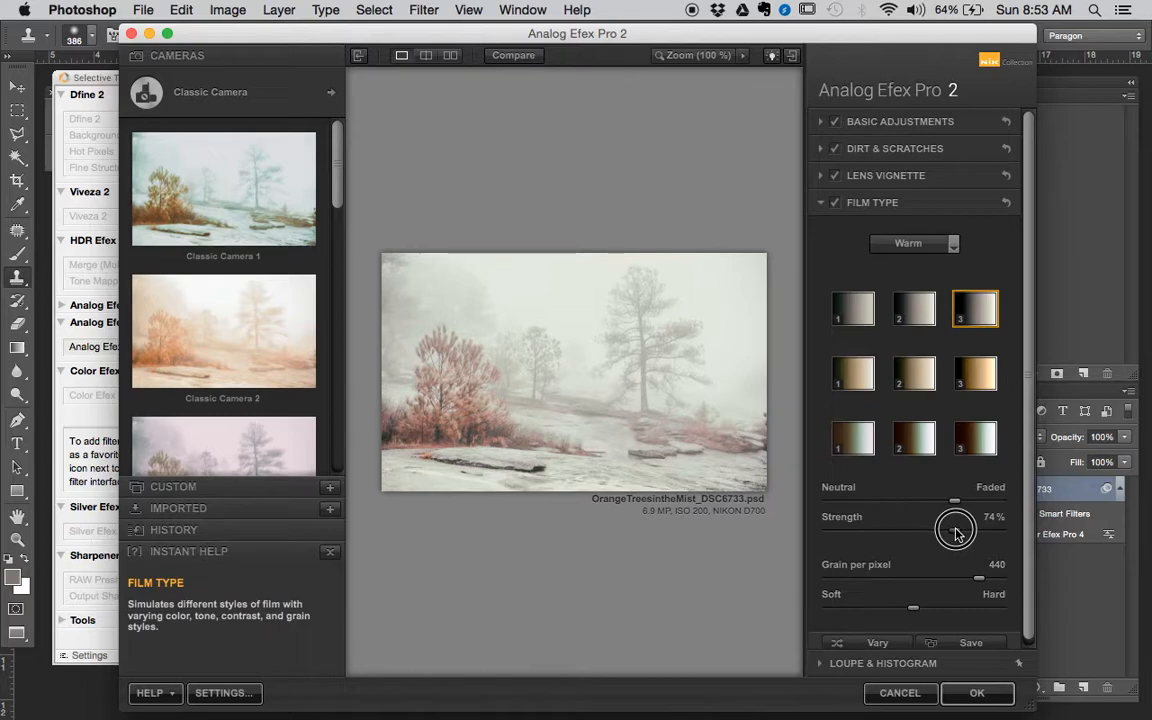
- Open the Dirt & Scratches settings and turn that filter off
{"action": "left_click_drag", "start_coordinate": [1029, 467], "coordinate": [1027, 523]}
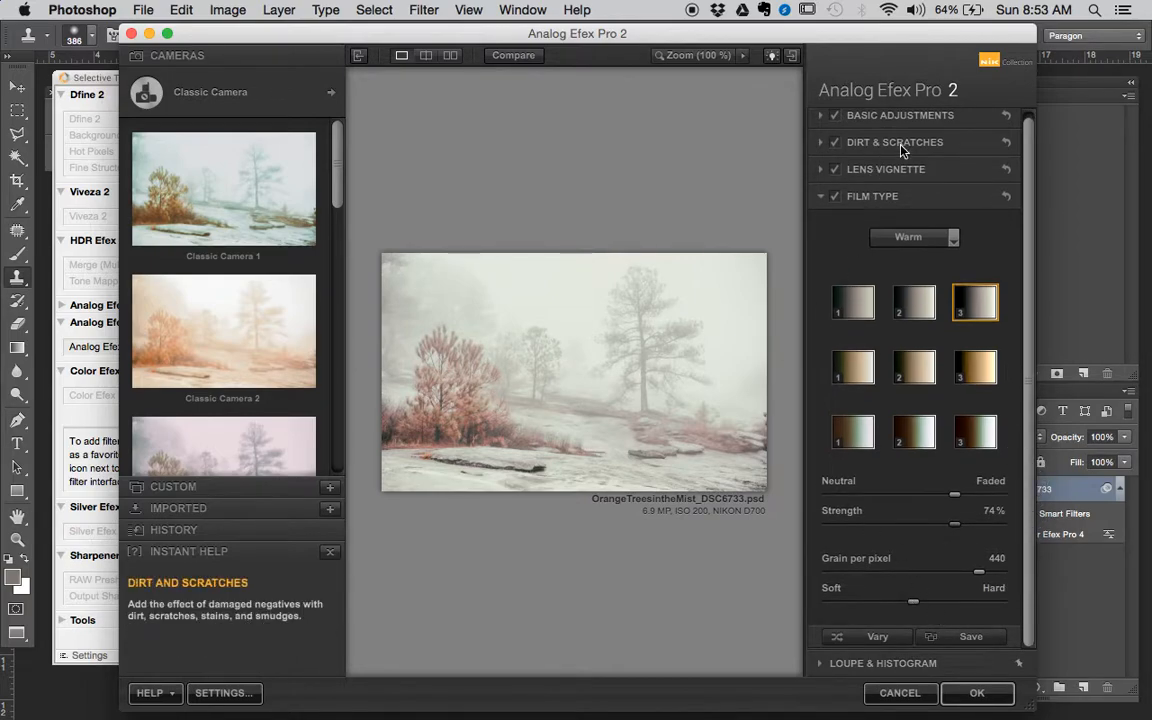
{"action": "left_click", "coordinate": [820, 141]}
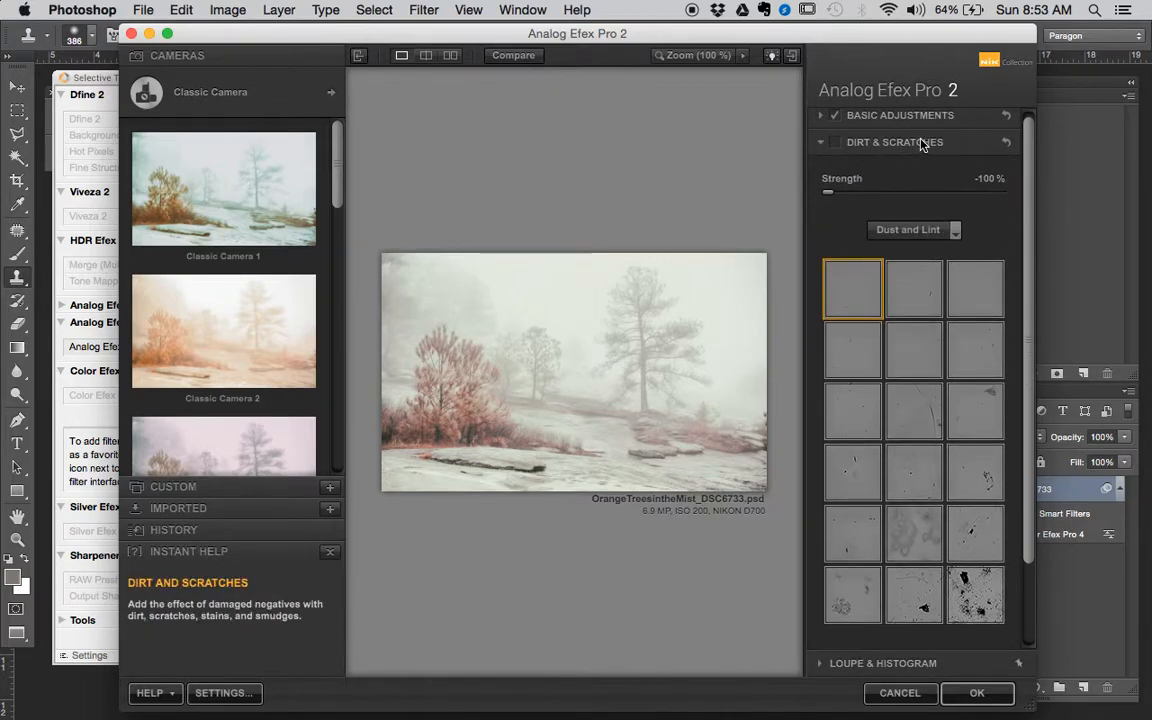
{"action": "left_click", "coordinate": [1031, 150]}
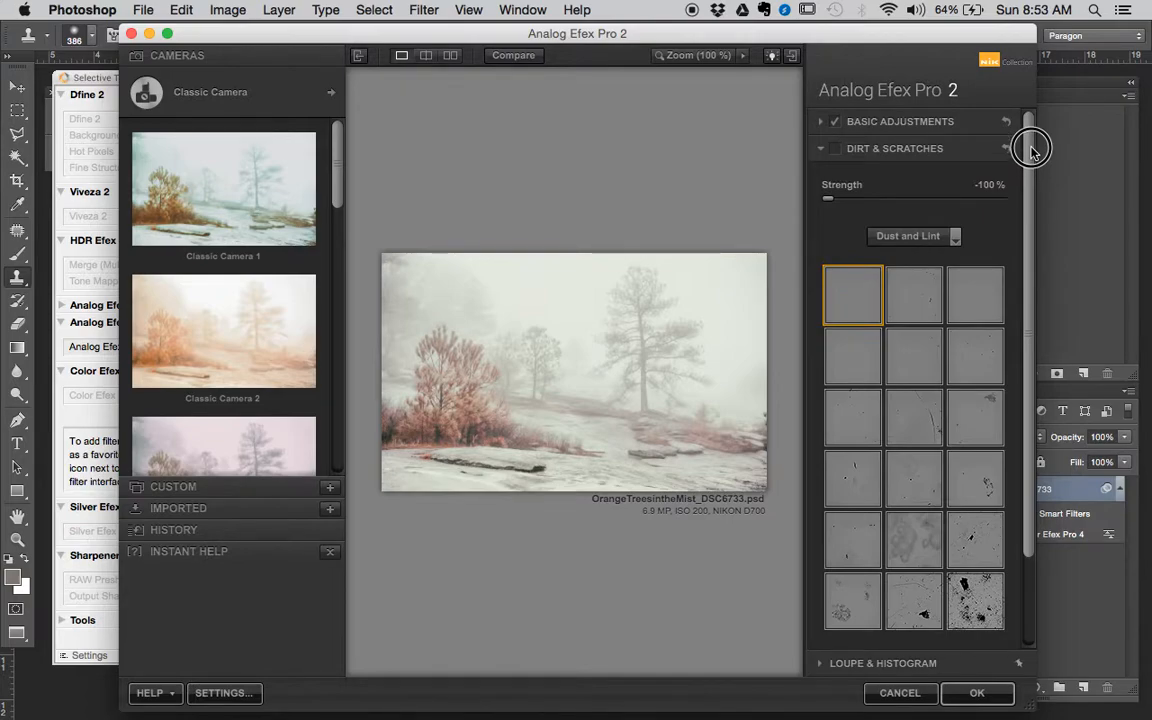
- Open Basic Adjustments and compare the photo with that filter off and on
{"action": "left_click", "coordinate": [835, 121]}
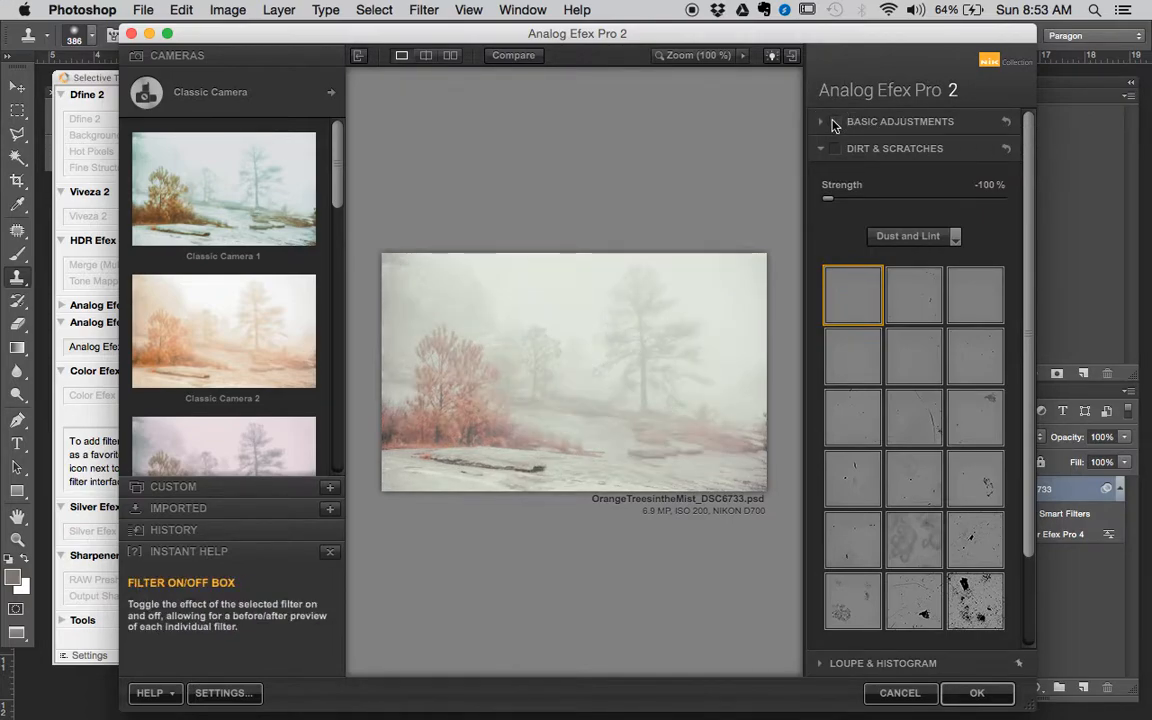
{"action": "left_click", "coordinate": [835, 121]}
{"action": "left_click", "coordinate": [870, 121]}
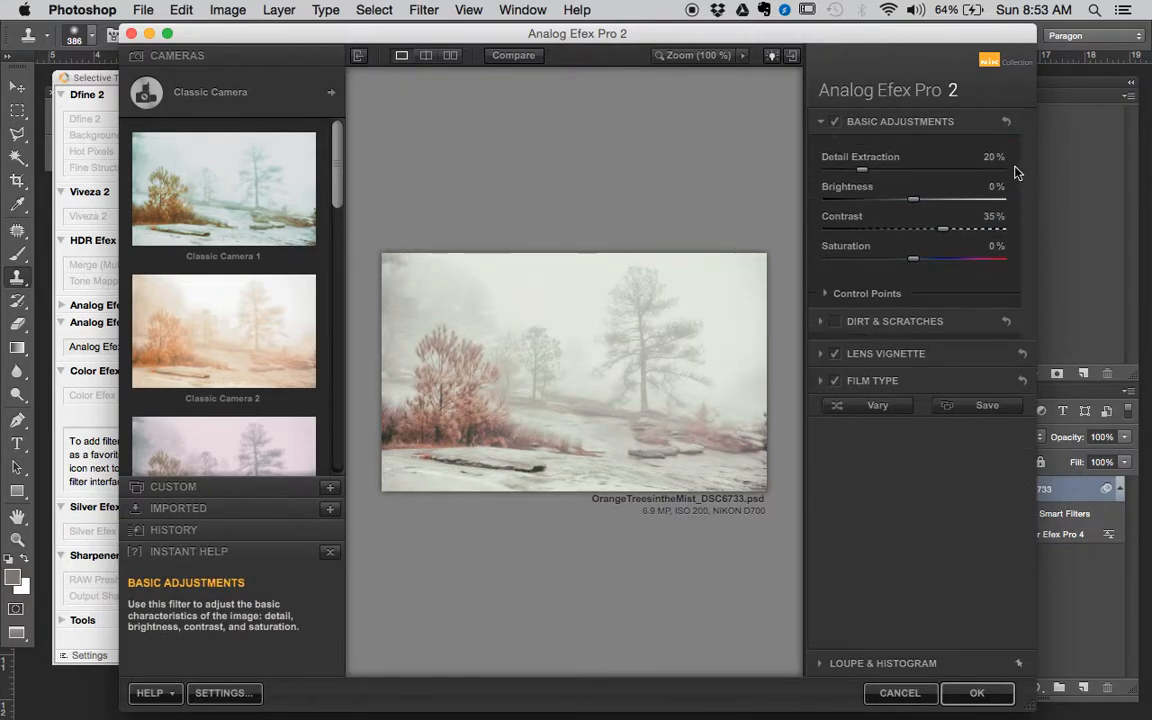
{"action": "left_click", "coordinate": [836, 122]}
{"action": "left_click", "coordinate": [834, 124]}
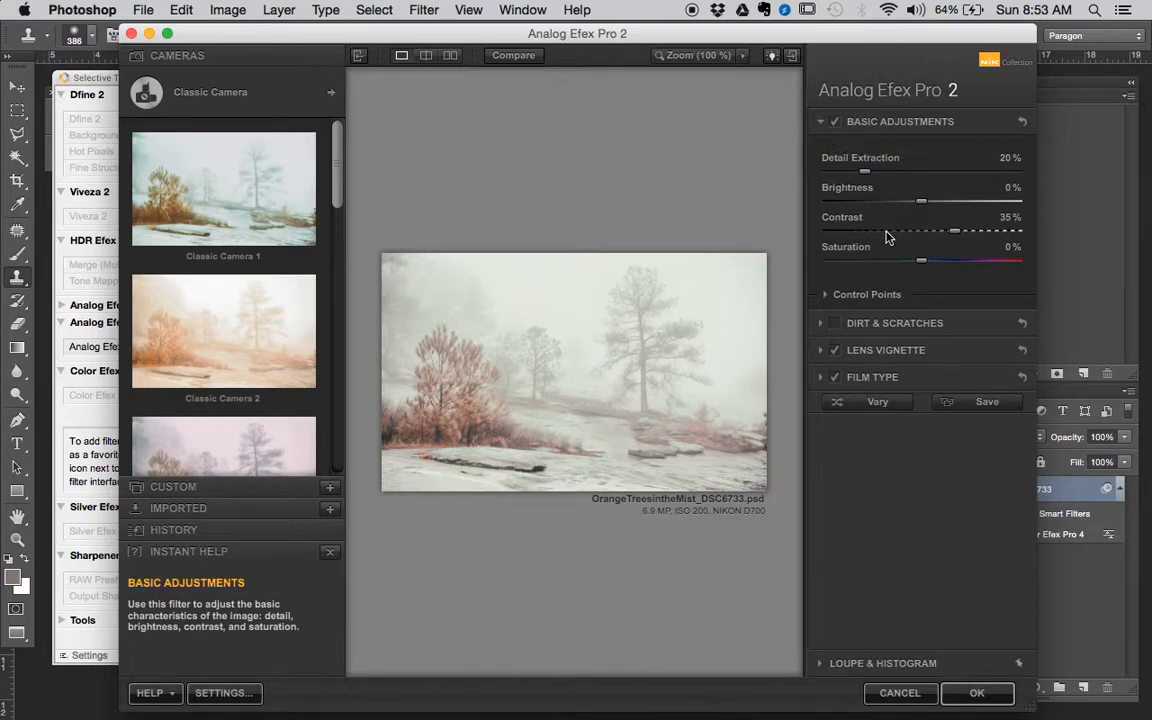
- Set the Basic Adjustments contrast to -16% and detail extraction to 10%
{"action": "left_click", "coordinate": [886, 234]}
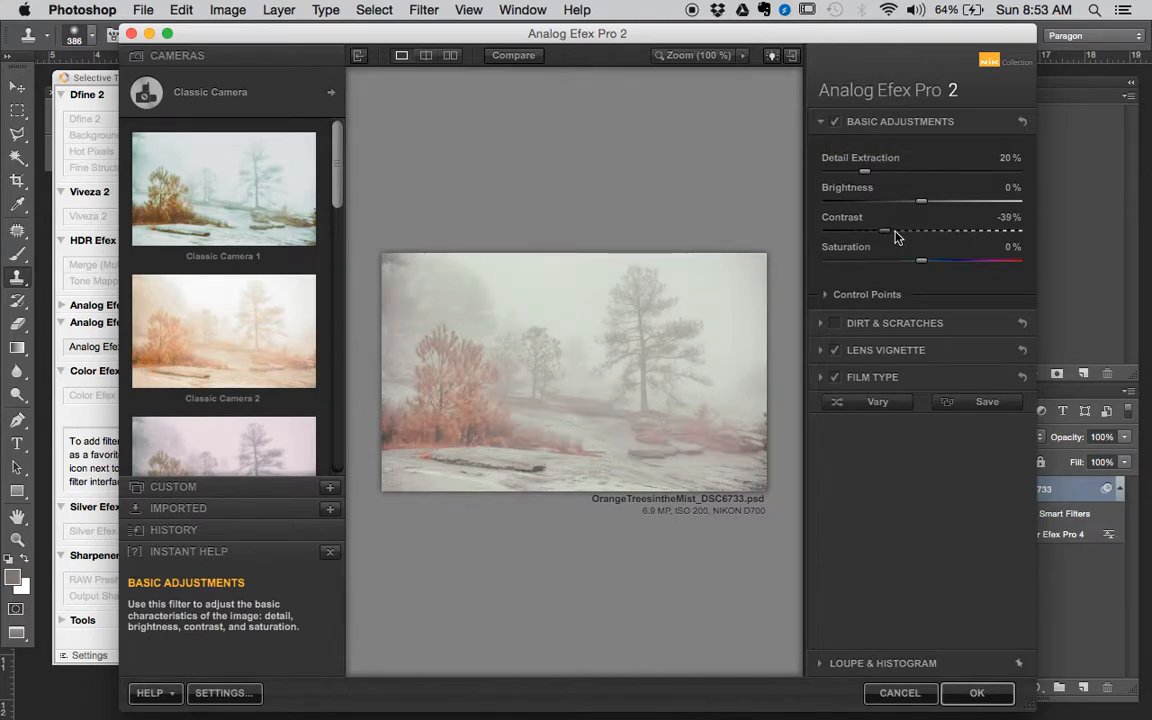
{"action": "left_click", "coordinate": [909, 233]}
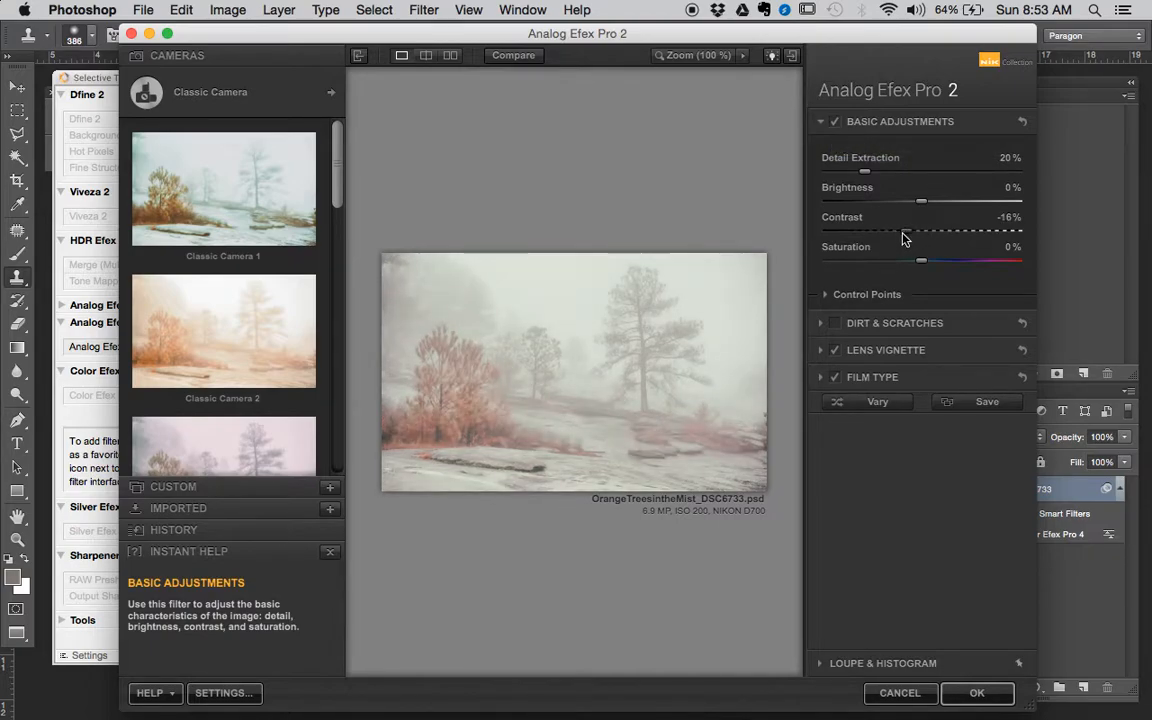
{"action": "left_click_drag", "start_coordinate": [867, 173], "coordinate": [845, 174]}
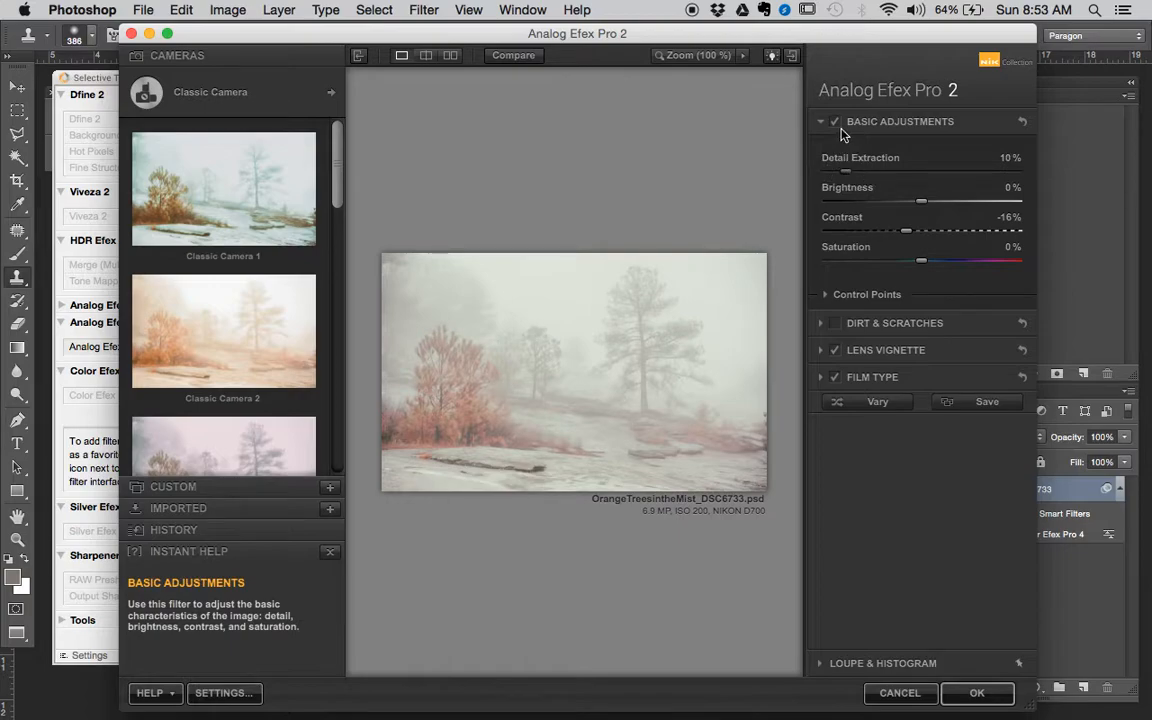
- Compare the photo with and without the revised contrast and detail extraction settings several times
{"action": "left_click", "coordinate": [835, 122]}
{"action": "left_click", "coordinate": [835, 122]}
{"action": "left_click", "coordinate": [835, 122]}
{"action": "left_click", "coordinate": [835, 122]}
{"action": "left_click", "coordinate": [836, 126]}
{"action": "left_click", "coordinate": [836, 126]}
{"action": "left_click", "coordinate": [835, 122]}
{"action": "left_click", "coordinate": [835, 122]}
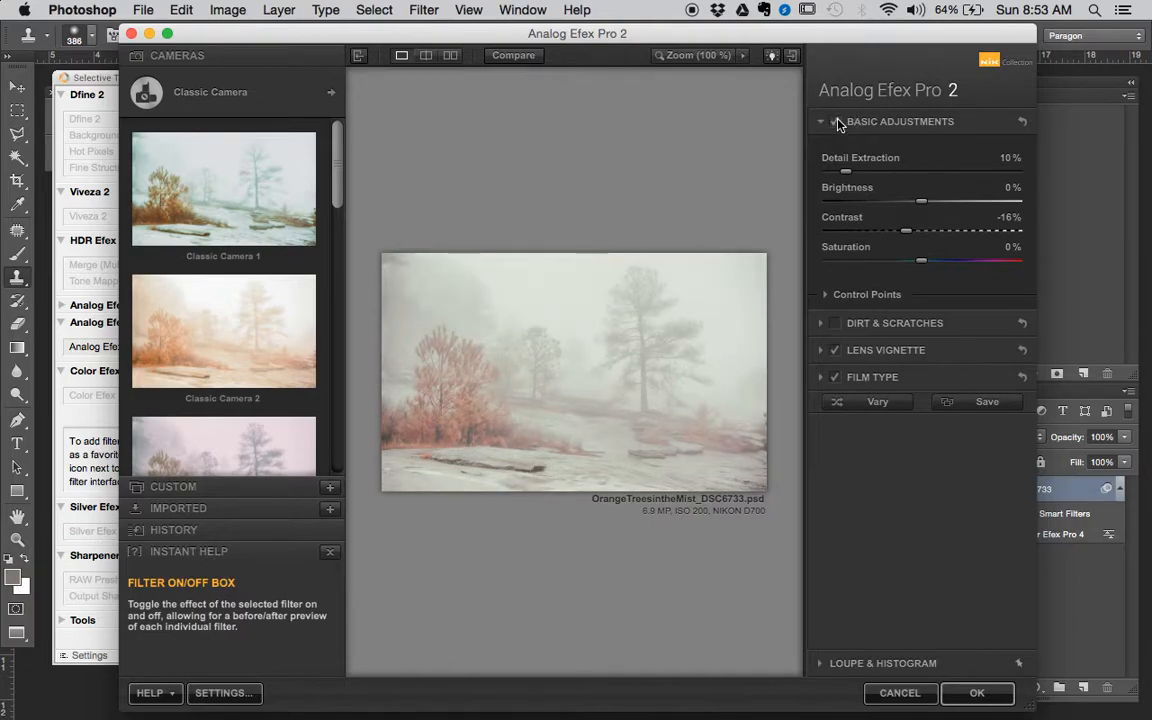
- Set the lens vignette to a full rectangle with amount -22% and size 44%, and apply the Analog Efex Pro 2 filter
{"action": "left_click", "coordinate": [927, 351]}
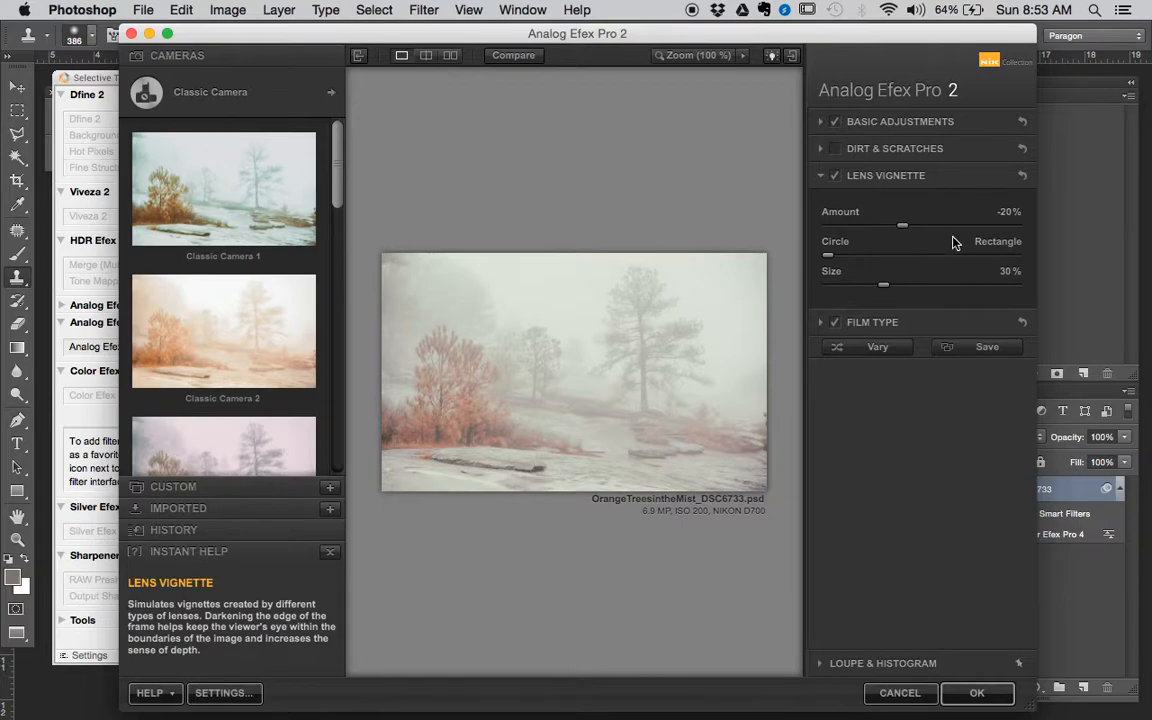
{"action": "left_click_drag", "start_coordinate": [830, 255], "coordinate": [1072, 270]}
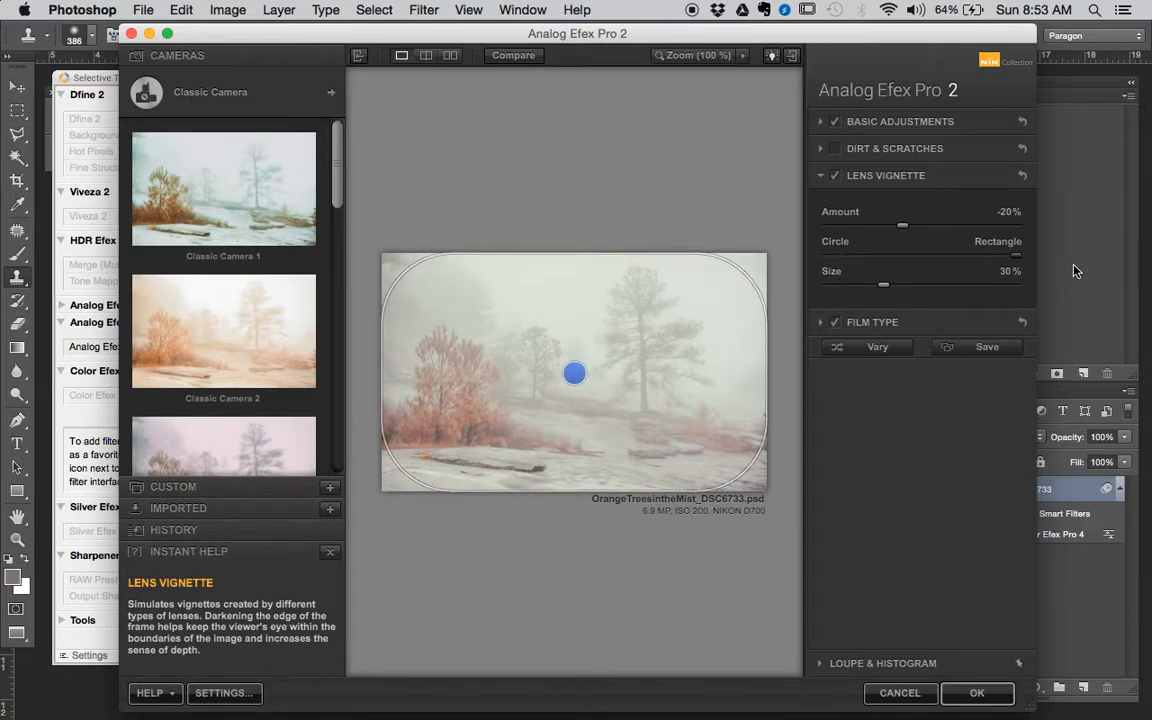
{"action": "mouse_move", "coordinate": [903, 232]}
{"action": "left_mouse_down"}
{"action": "mouse_move", "coordinate": [912, 226]}
{"action": "mouse_move", "coordinate": [882, 226]}
{"action": "mouse_move", "coordinate": [893, 224]}
{"action": "left_mouse_up"}
{"action": "left_click_drag", "start_coordinate": [884, 285], "coordinate": [912, 288]}
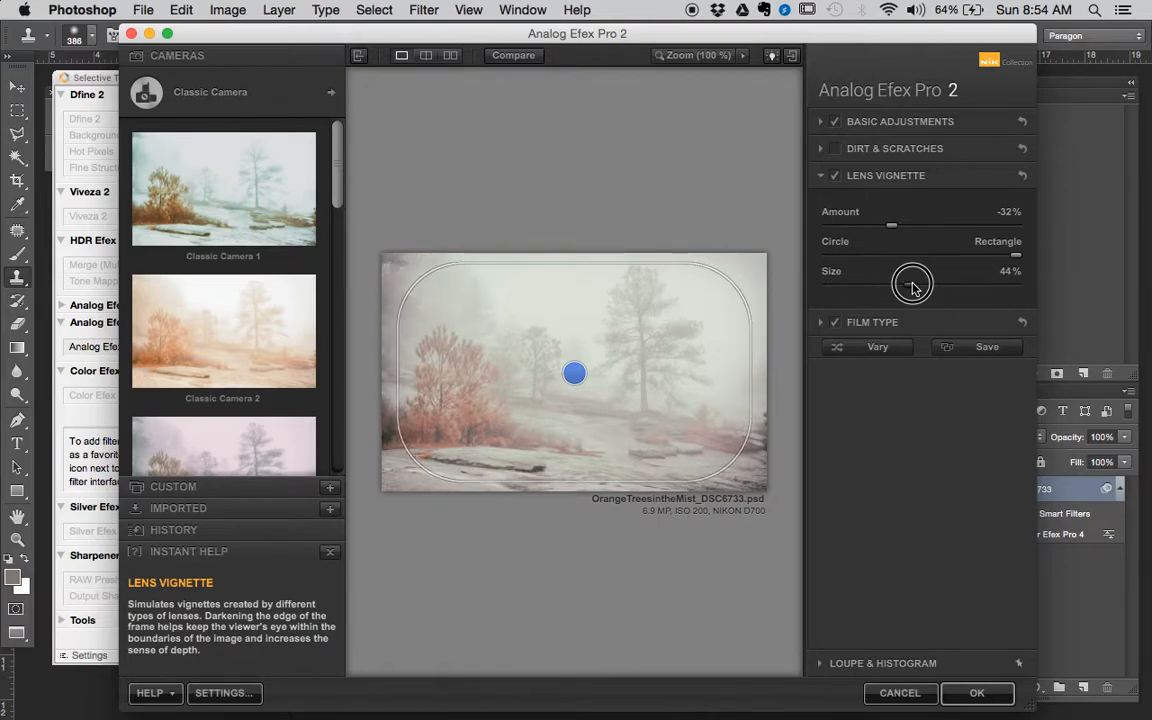
{"action": "left_click_drag", "start_coordinate": [891, 226], "coordinate": [901, 224]}
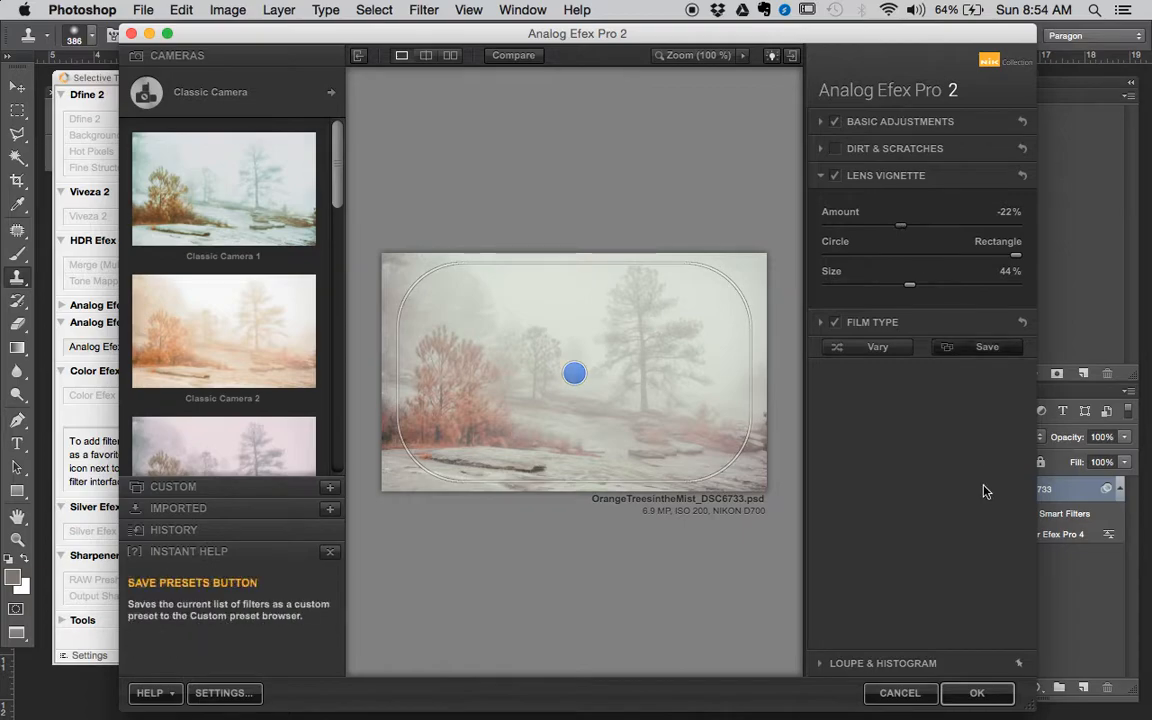
{"action": "left_click", "coordinate": [977, 693]}
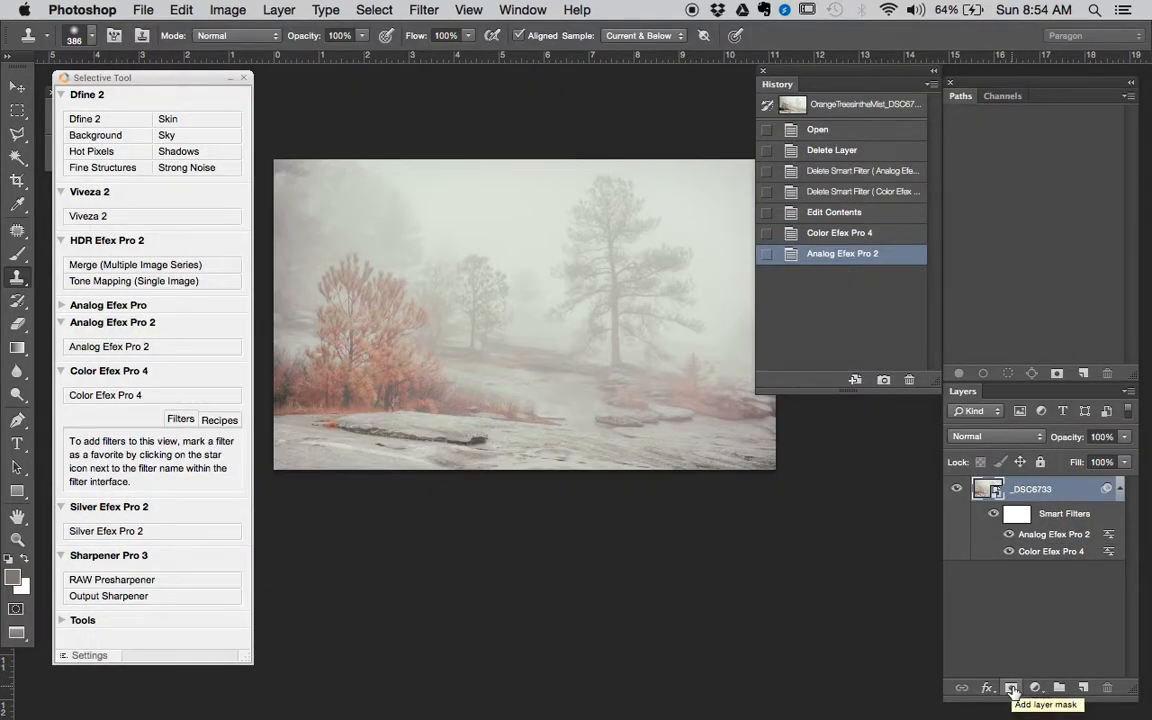
- Compare the full photo repeatedly between the Color Efex Pro 4 and Analog Efex Pro 2 history states
{"action": "left_click", "coordinate": [584, 365], "text": "alt"}
{"action": "left_click_drag", "start_coordinate": [589, 364], "coordinate": [567, 400]}
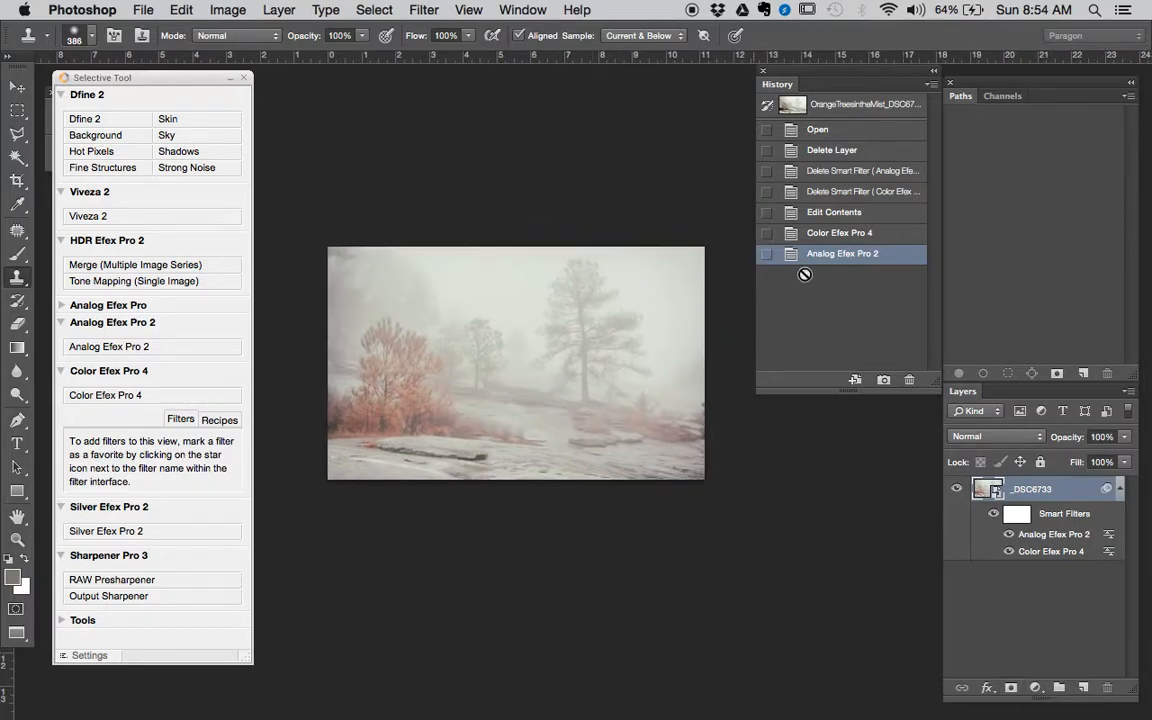
{"action": "left_click", "coordinate": [864, 235]}
{"action": "left_click", "coordinate": [866, 256]}
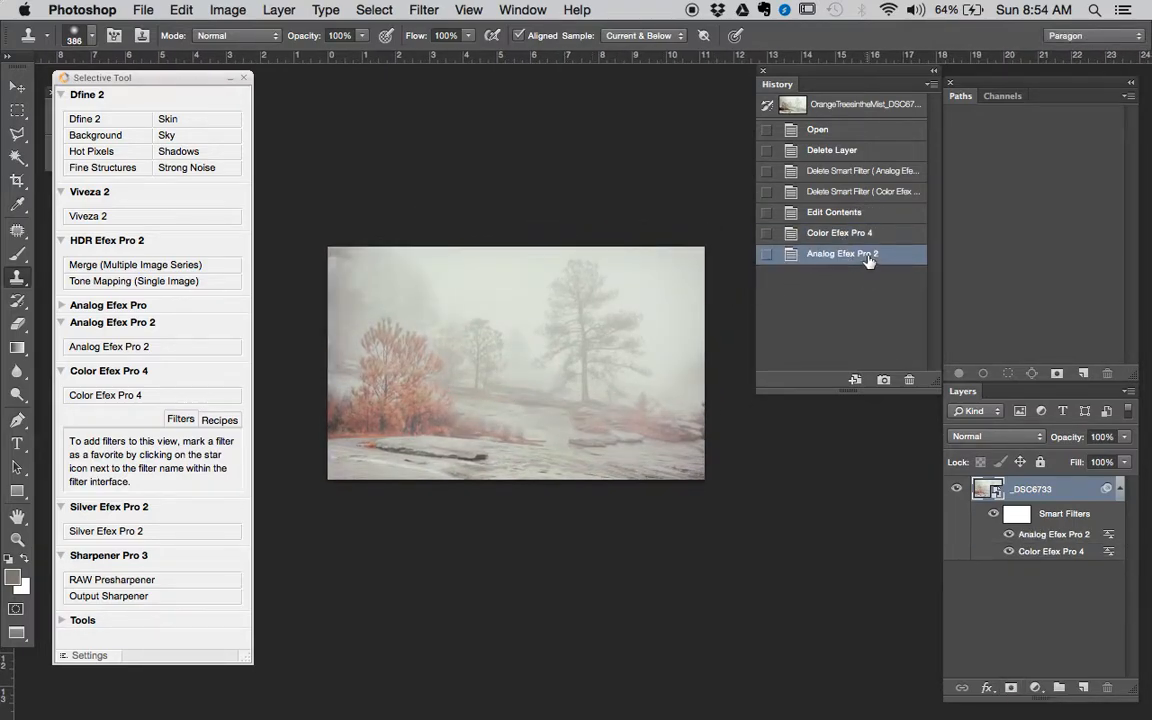
{"action": "left_click", "coordinate": [868, 237]}
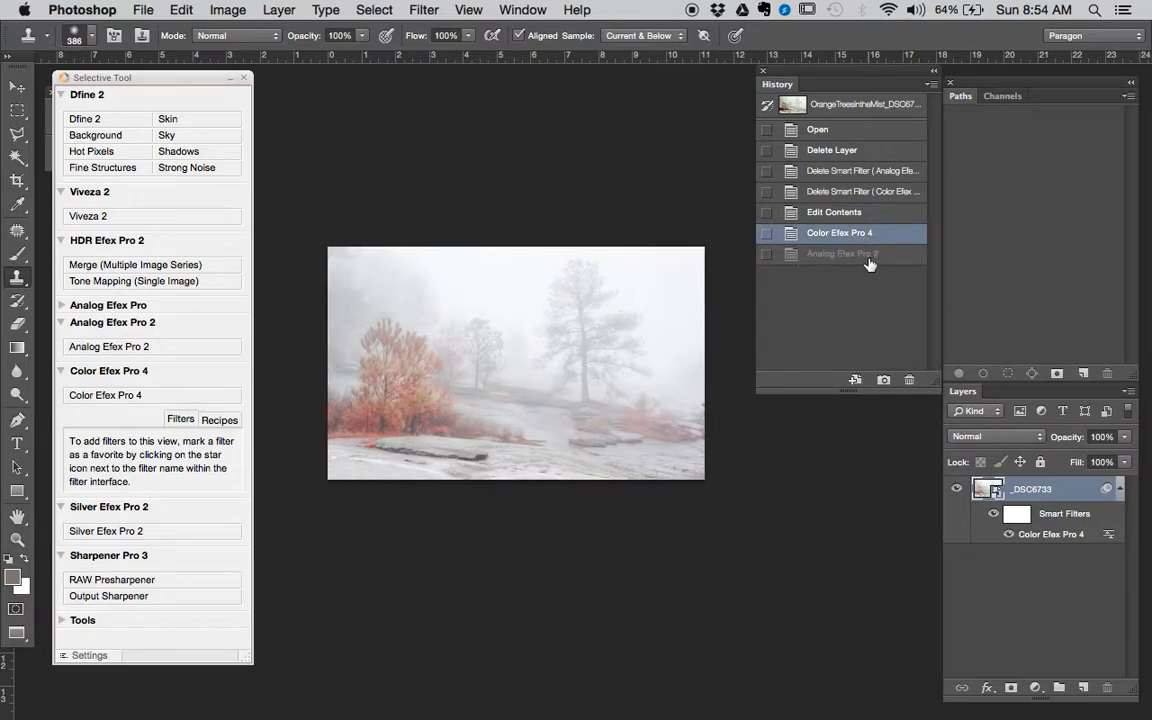
{"action": "left_click", "coordinate": [869, 257]}
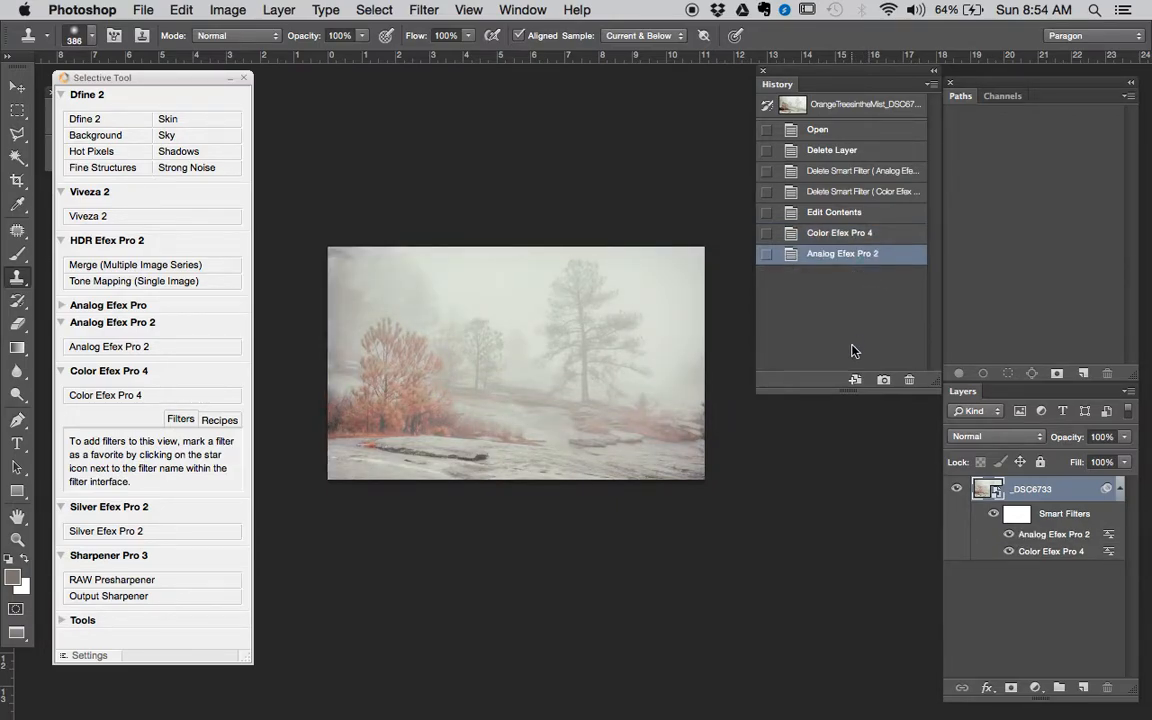
{"action": "left_click", "coordinate": [856, 238]}
{"action": "left_click", "coordinate": [860, 256]}
{"action": "left_click", "coordinate": [864, 236]}
{"action": "left_click", "coordinate": [864, 254]}
{"action": "left_click", "coordinate": [434, 426]}
{"action": "mouse_move", "coordinate": [434, 426]}
{"action": "left_mouse_down"}
{"action": "mouse_move", "coordinate": [584, 427]}
{"action": "mouse_move", "coordinate": [522, 504]}
{"action": "mouse_move", "coordinate": [440, 434]}
{"action": "left_mouse_up"}
{"action": "left_click", "coordinate": [493, 370], "text": "alt"}
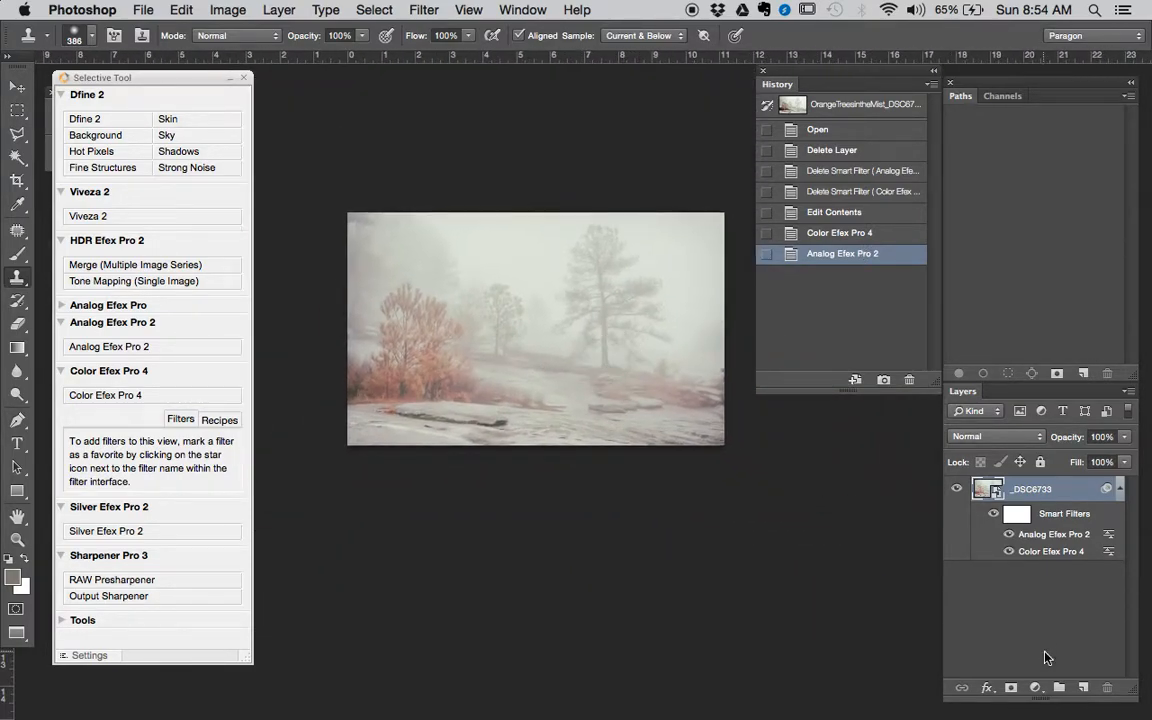
- Add a Selective Color adjustment layer above the _DSC6733 layer and choose Reds as the color range to edit
{"action": "left_click", "coordinate": [1035, 688]}
{"action": "left_click", "coordinate": [1060, 689]}
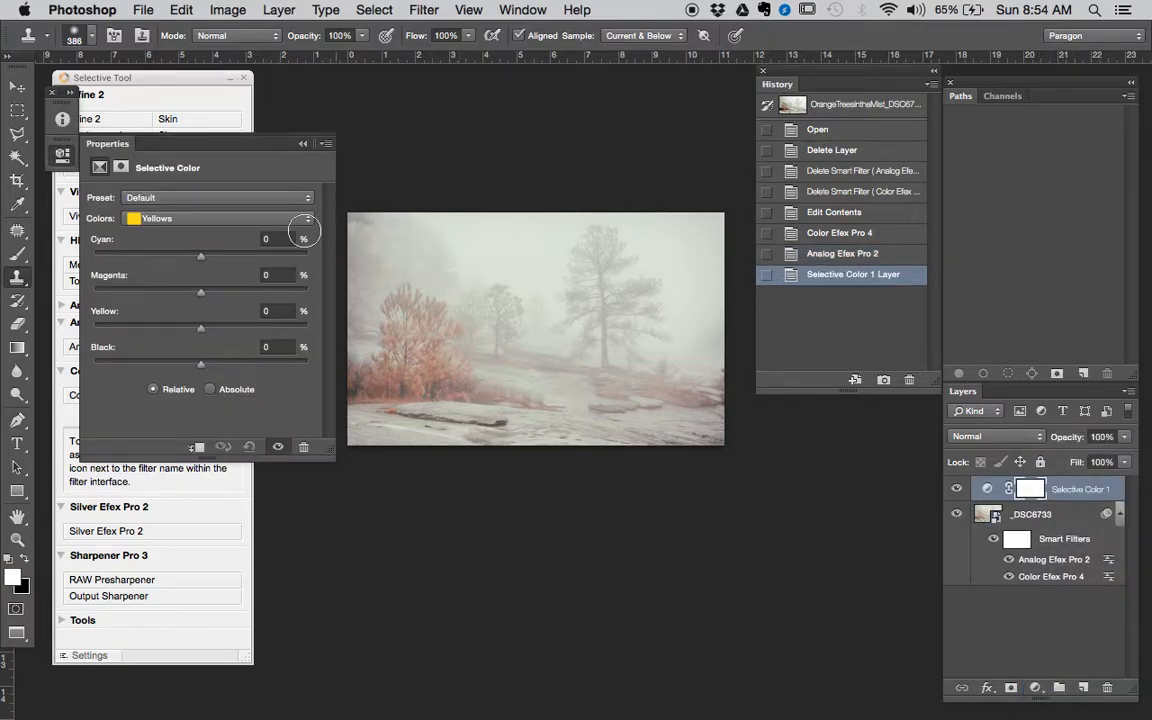
{"action": "left_click", "coordinate": [185, 218]}
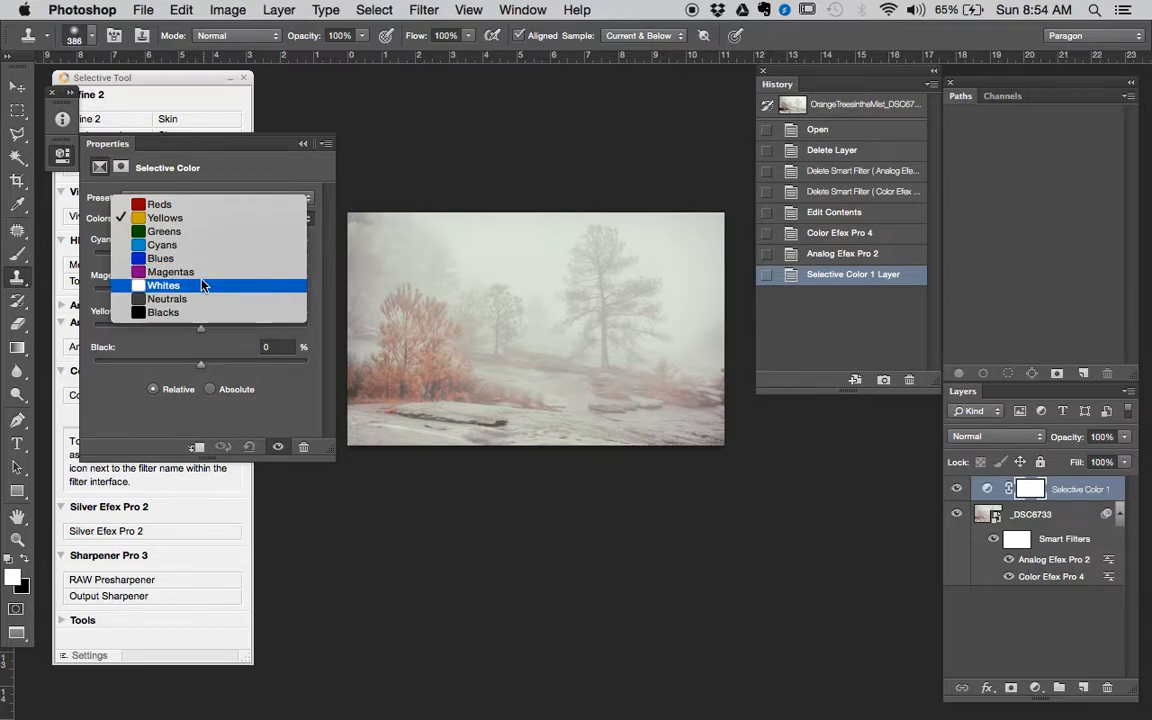
{"action": "left_click", "coordinate": [194, 205]}
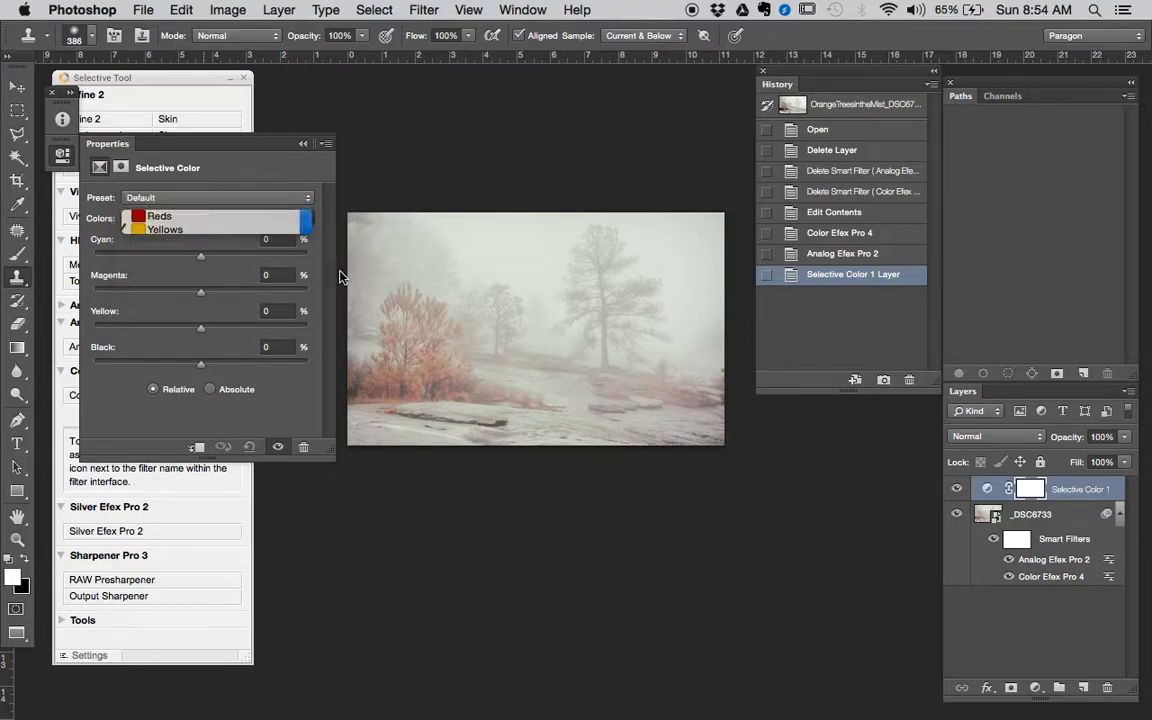
- Set cyan to -79% for the Reds in the Selective Color adjustment
{"action": "left_click", "coordinate": [499, 287], "text": "super"}
{"action": "left_click", "coordinate": [520, 286], "text": "super"}
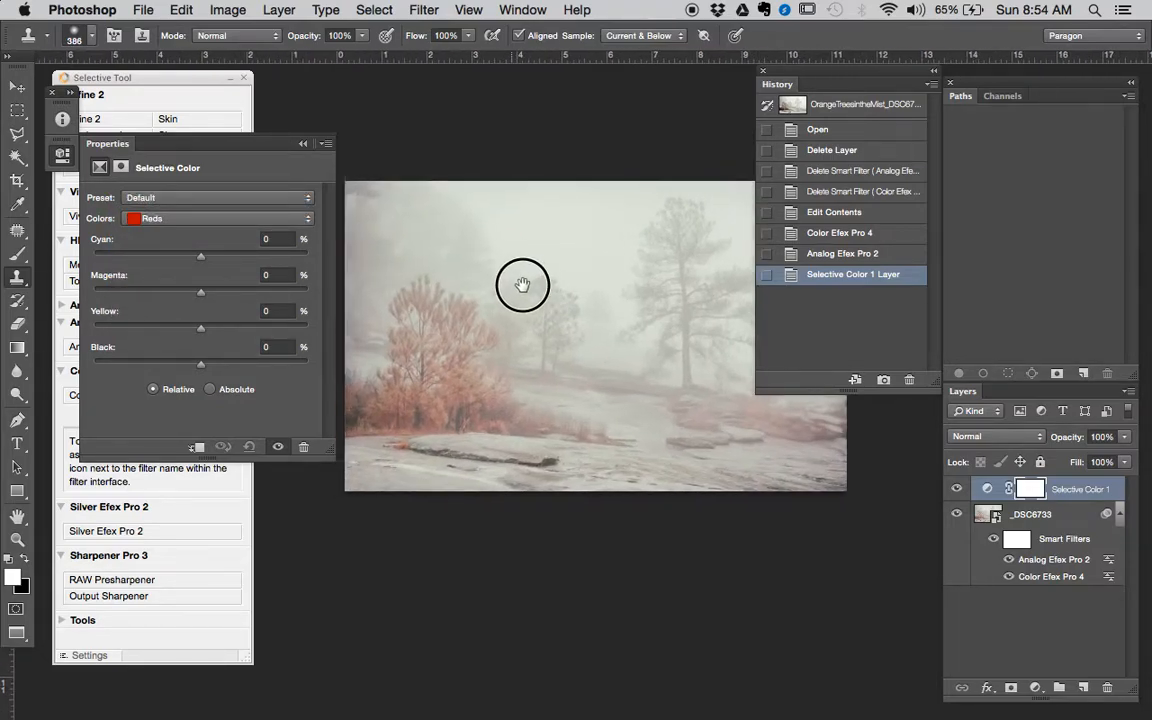
{"action": "left_click_drag", "start_coordinate": [205, 259], "coordinate": [162, 258]}
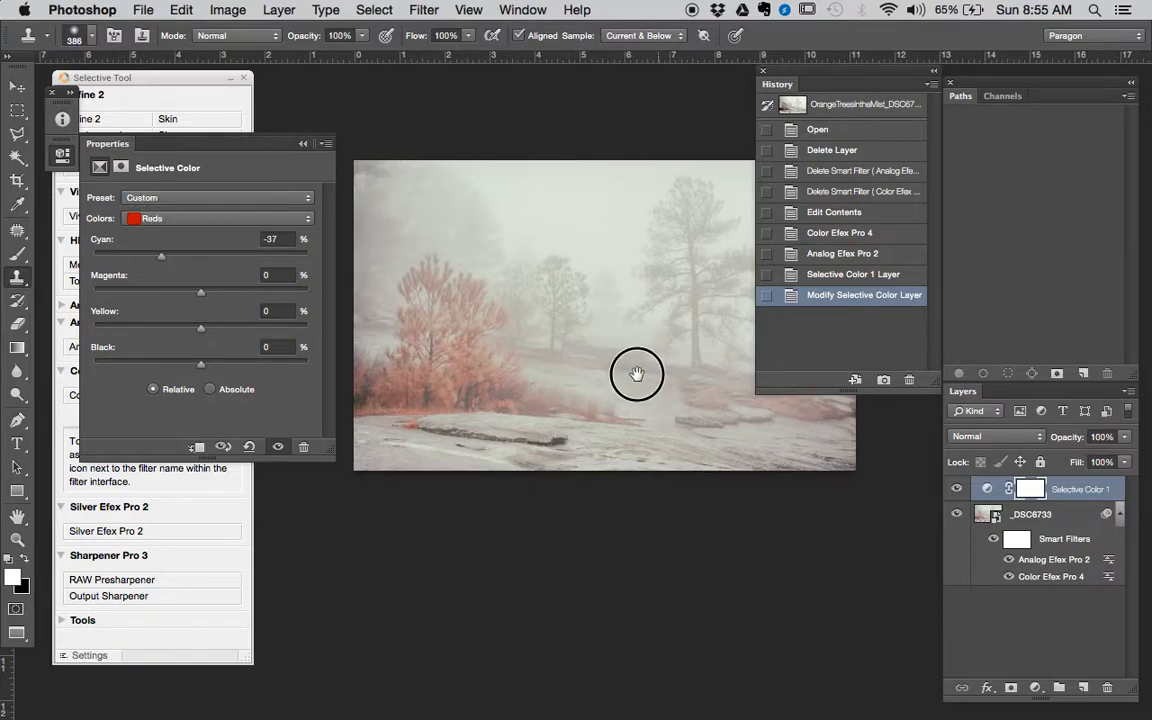
{"action": "left_click_drag", "start_coordinate": [638, 375], "coordinate": [532, 386]}
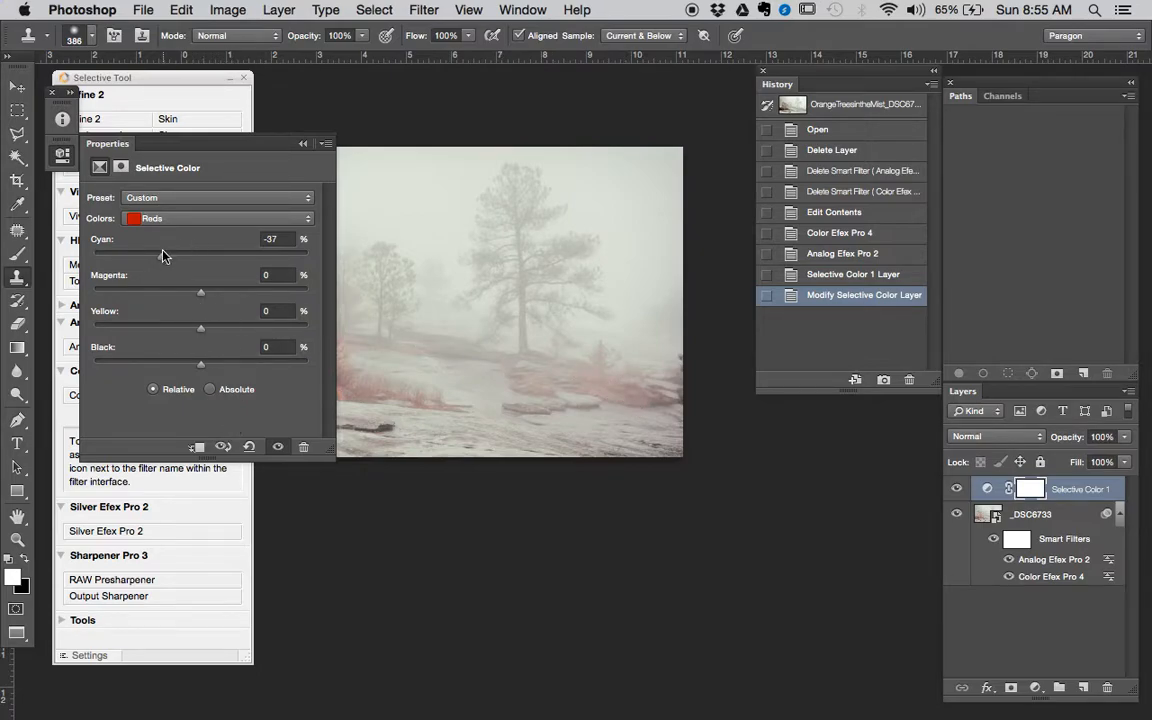
{"action": "left_click_drag", "start_coordinate": [163, 256], "coordinate": [137, 257]}
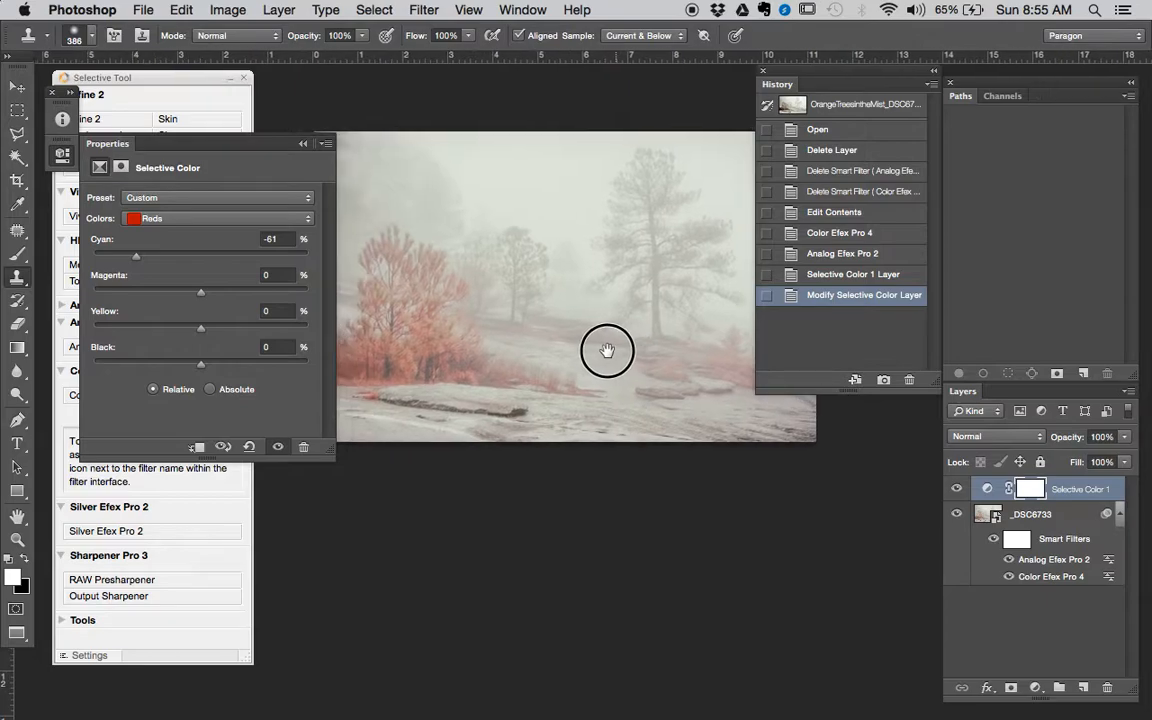
{"action": "left_click_drag", "start_coordinate": [136, 256], "coordinate": [116, 256]}
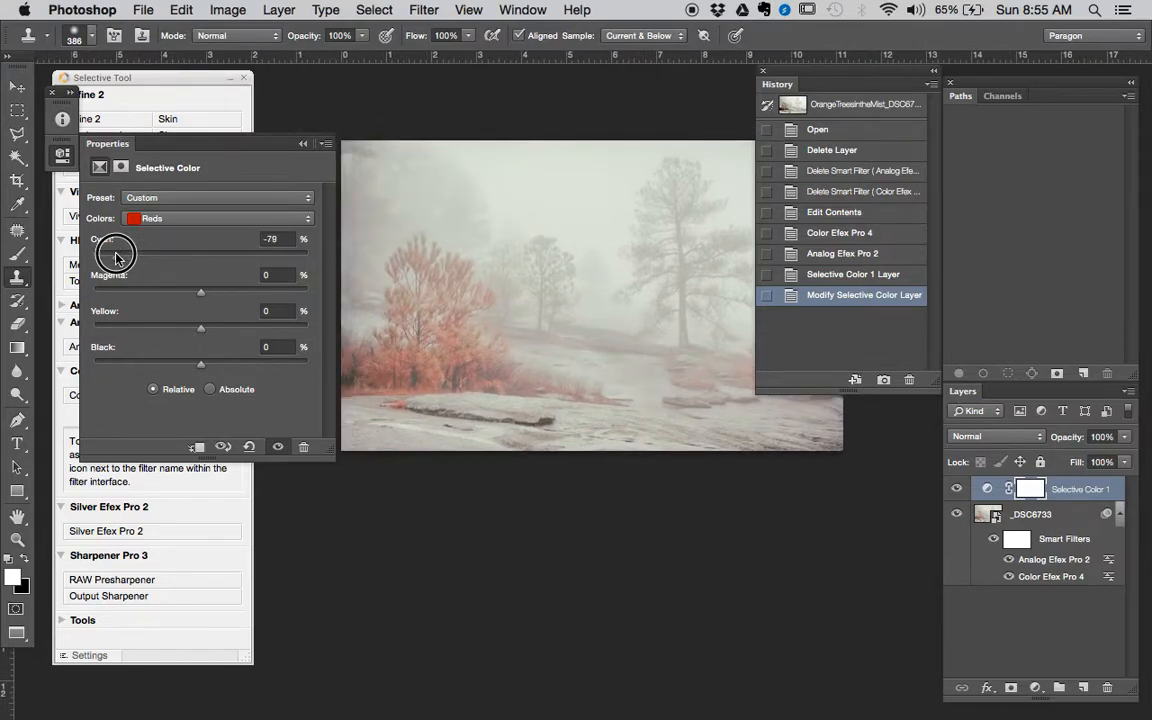
- Set magenta to -13% and yellow to +27% for the Reds in the Selective Color adjustment
{"action": "left_click_drag", "start_coordinate": [201, 292], "coordinate": [151, 291]}
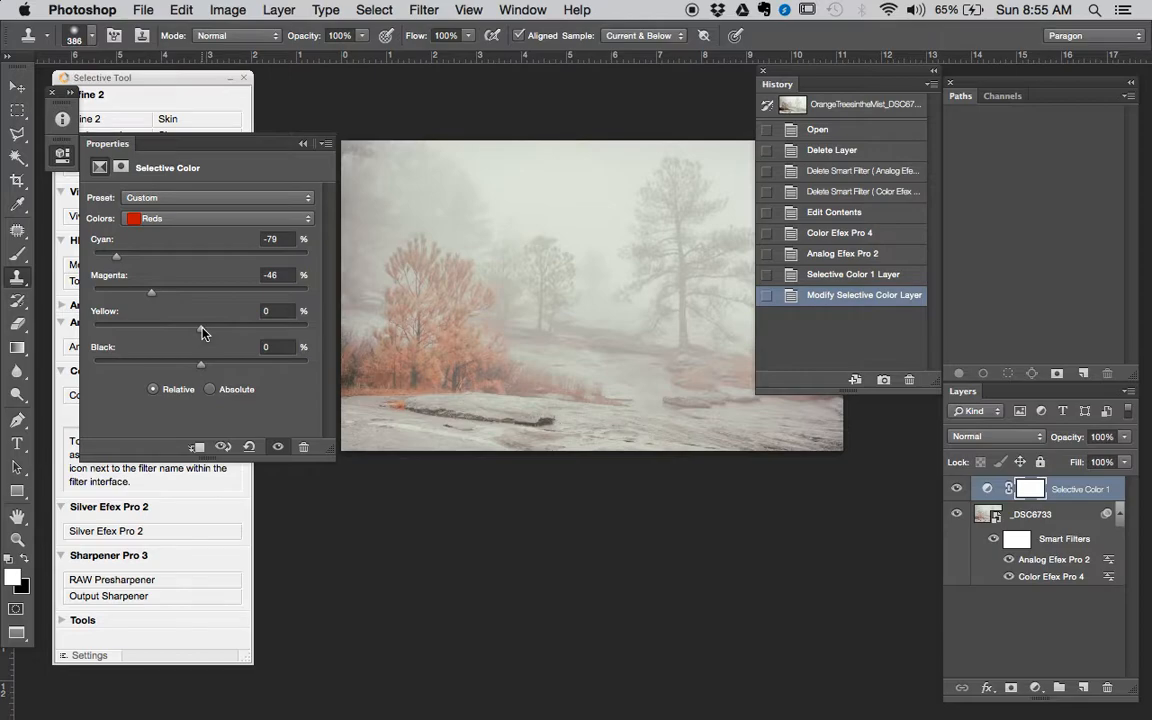
{"action": "left_click_drag", "start_coordinate": [201, 330], "coordinate": [229, 329]}
{"action": "left_click_drag", "start_coordinate": [152, 297], "coordinate": [188, 300]}
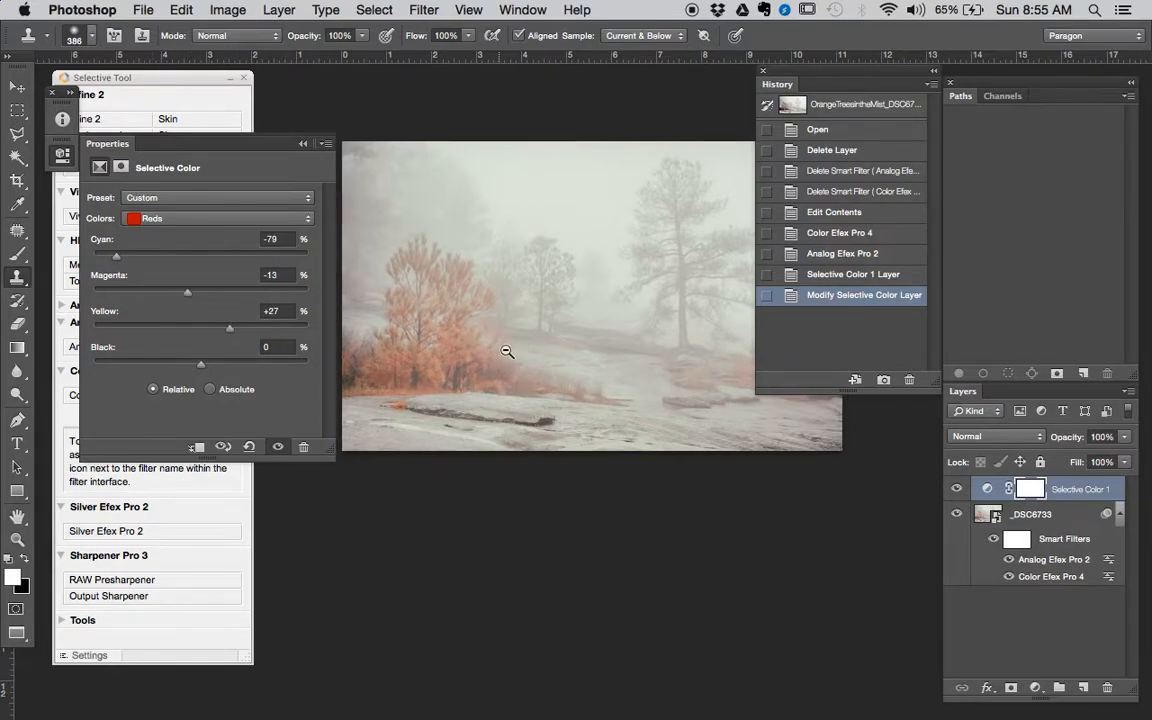
- Compare the full photo with and without the Selective Color 1 adjustment several times
{"action": "scroll", "coordinate": [506, 360], "scroll_direction": "down", "scroll_amount": 1}
{"action": "left_click", "coordinate": [956, 489]}
{"action": "left_click", "coordinate": [956, 489]}
{"action": "left_click", "coordinate": [956, 489]}
{"action": "left_click", "coordinate": [956, 489]}
{"action": "left_click", "coordinate": [960, 491]}
{"action": "left_click", "coordinate": [959, 491]}
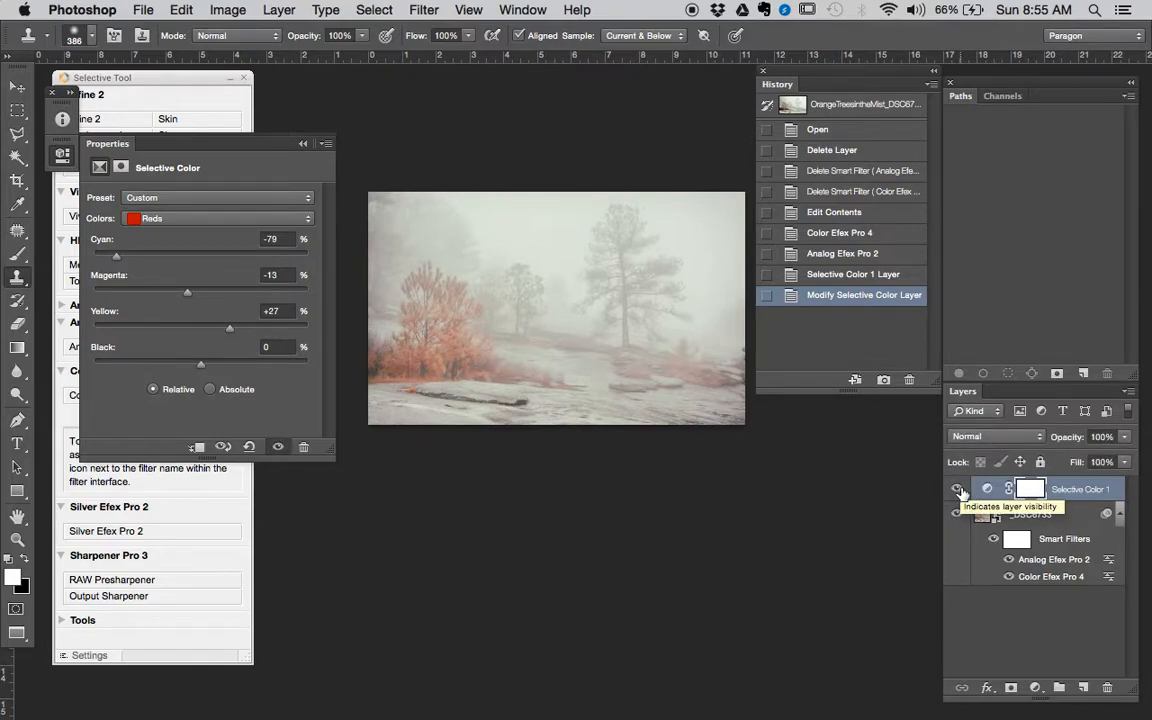
- Duplicate the Selective Color 1 layer and fill the duplicate's mask with black
{"action": "left_click_drag", "start_coordinate": [1082, 491], "coordinate": [1085, 688]}
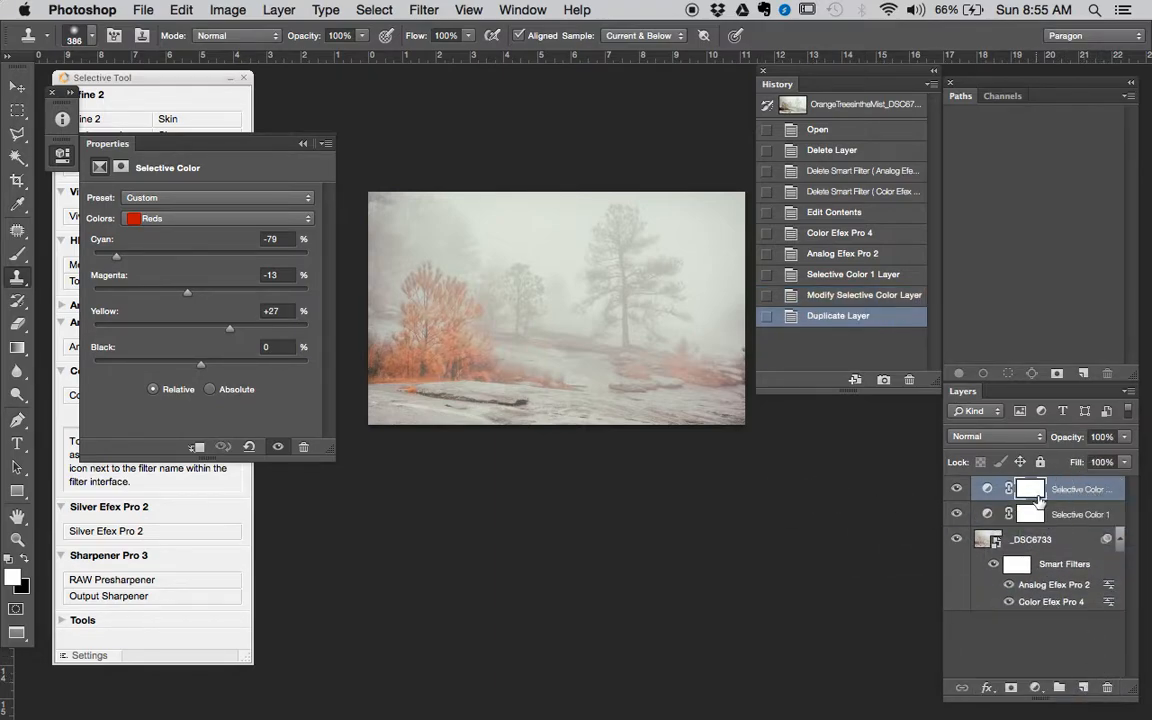
{"action": "key", "text": "shift+BackSpace"}
{"action": "left_click", "coordinate": [662, 271]}
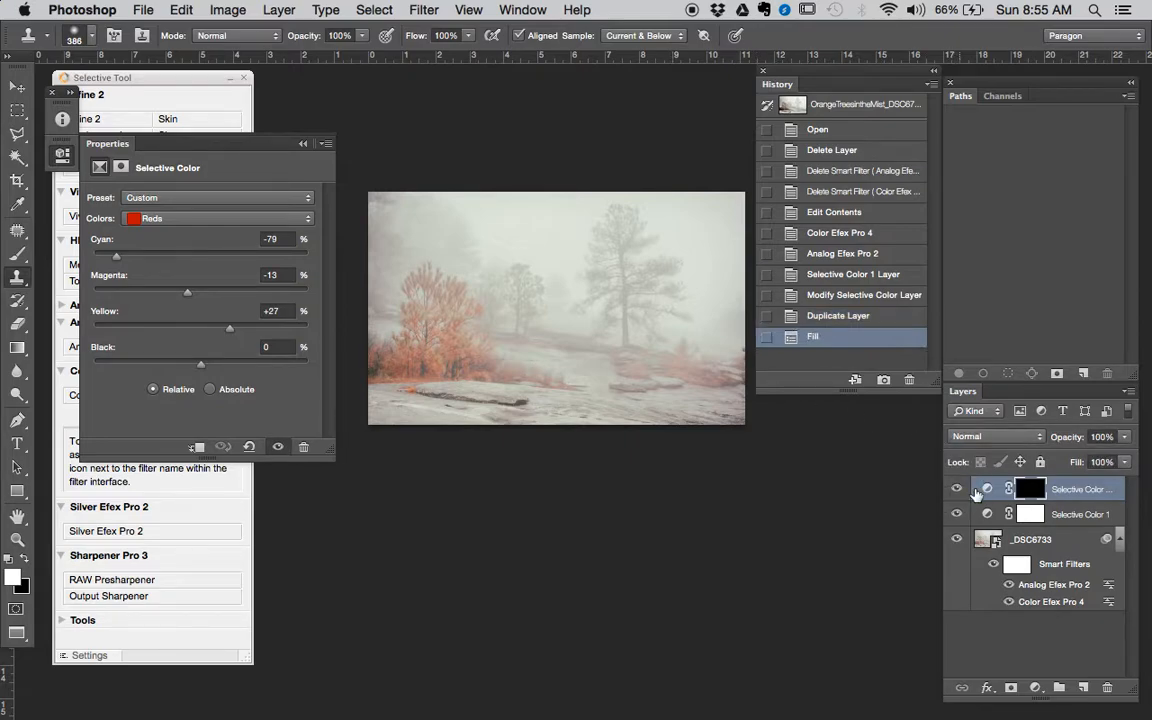
- Reveal the duplicate adjustment on the distant bushes beneath the large tree by painting its mask with a soft 199 px white brush at 50% opacity
{"action": "key", "text": "b"}
{"action": "double_click", "coordinate": [681, 360], "text": "super"}
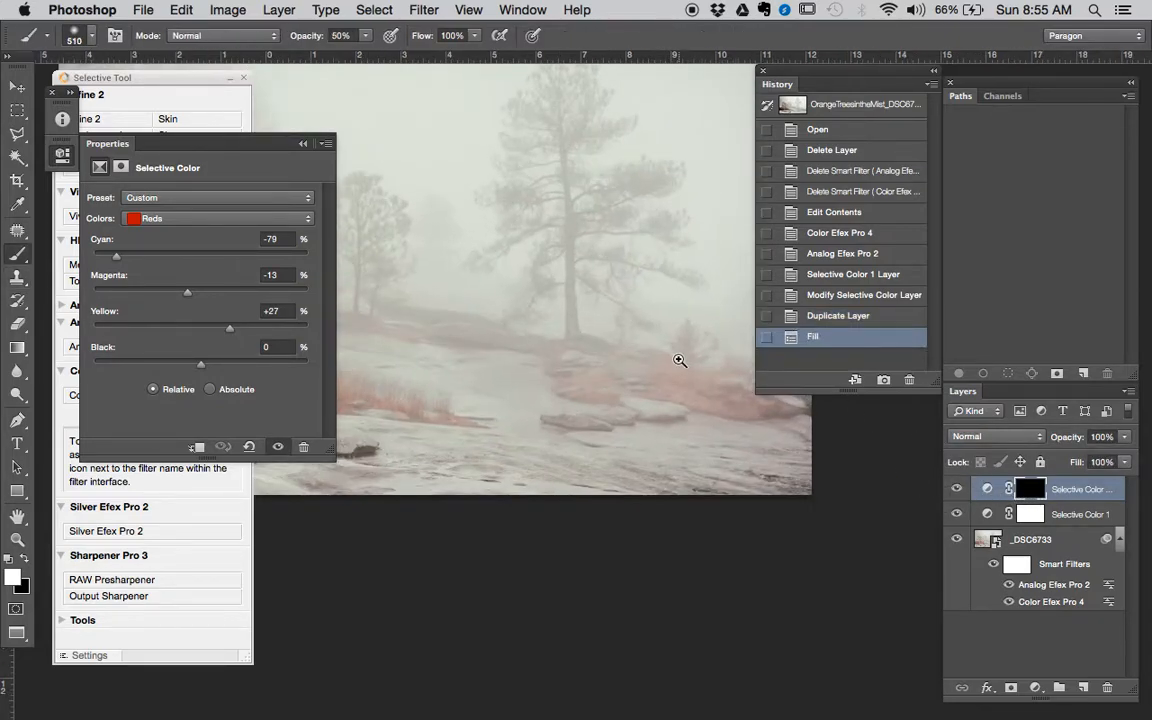
{"action": "left_click_drag", "start_coordinate": [702, 378], "coordinate": [622, 375]}
{"action": "left_click", "coordinate": [594, 374], "text": "super"}
{"action": "right_click", "coordinate": [612, 366]}
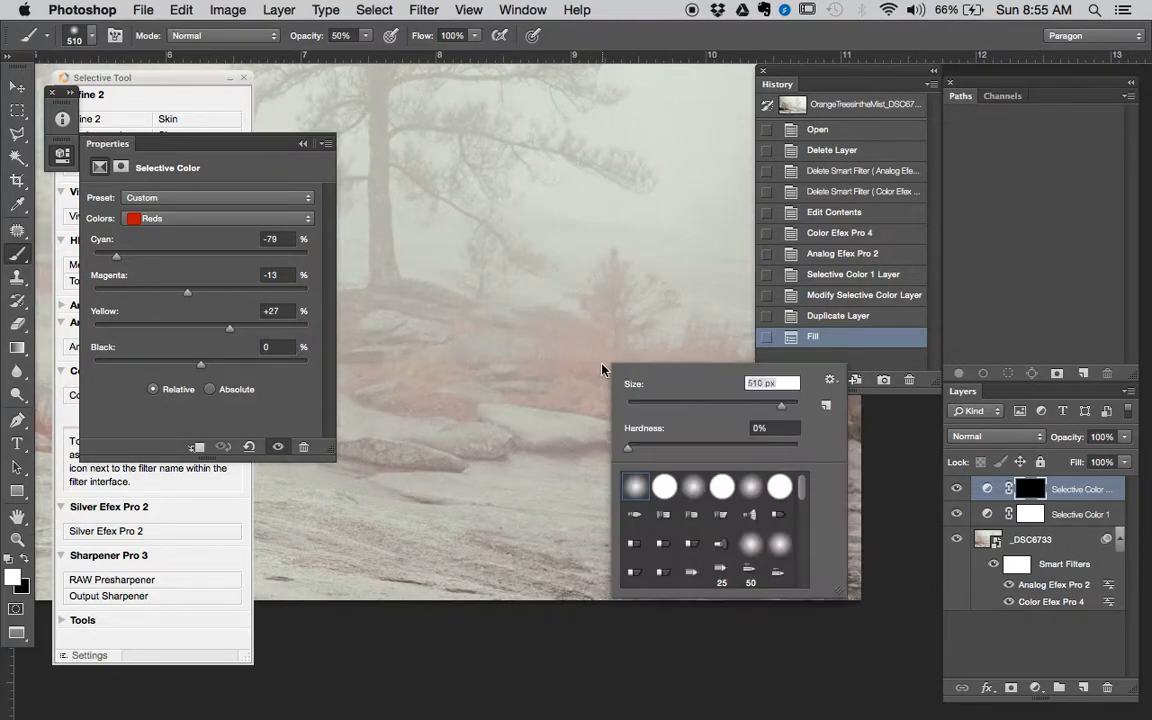
{"action": "left_click", "coordinate": [789, 405]}
{"action": "left_click", "coordinate": [756, 405]}
{"action": "left_click", "coordinate": [582, 357]}
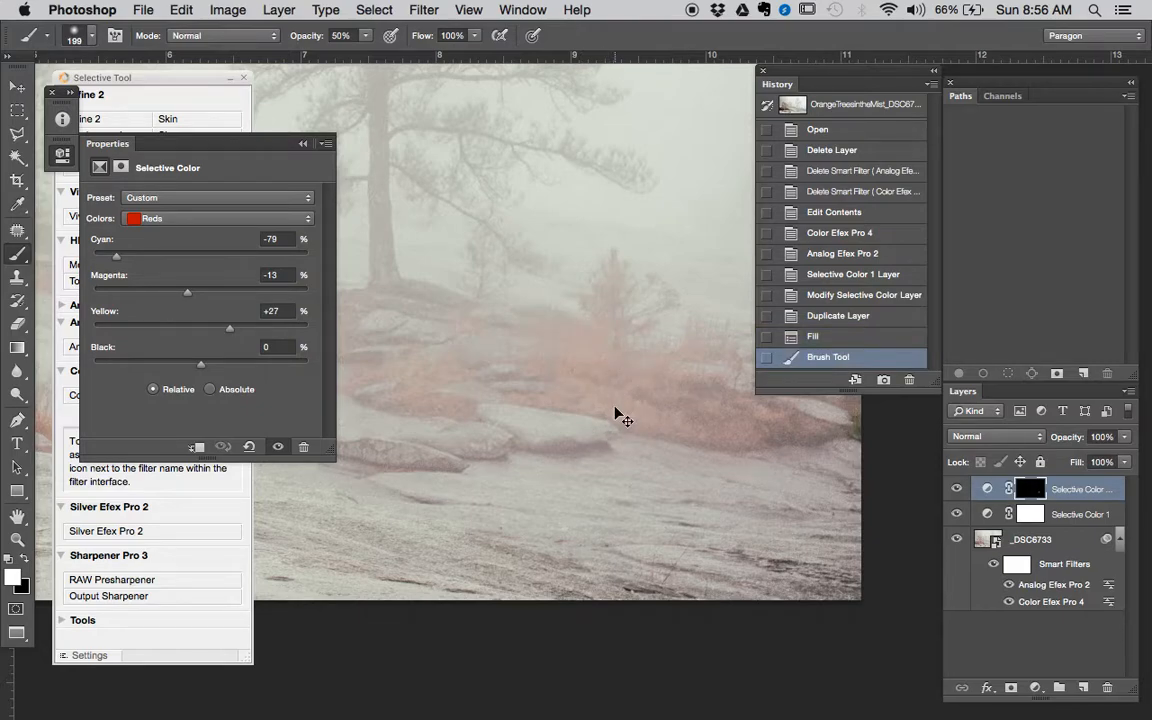
{"action": "mouse_move", "coordinate": [601, 367]}
{"action": "left_mouse_down"}
{"action": "mouse_move", "coordinate": [649, 383]}
{"action": "mouse_move", "coordinate": [704, 414]}
{"action": "mouse_move", "coordinate": [639, 389]}
{"action": "left_mouse_up"}
- Paint the distant bushes and surrounding ground foliage into the mask at 100% opacity, refining them with an 89 px brush
{"action": "key", "text": "0"}
{"action": "mouse_move", "coordinate": [508, 346]}
{"action": "left_mouse_down"}
{"action": "mouse_move", "coordinate": [545, 311]}
{"action": "mouse_move", "coordinate": [527, 332]}
{"action": "mouse_move", "coordinate": [563, 370]}
{"action": "mouse_move", "coordinate": [699, 397]}
{"action": "mouse_move", "coordinate": [619, 390]}
{"action": "mouse_move", "coordinate": [651, 398]}
{"action": "mouse_move", "coordinate": [692, 397]}
{"action": "left_mouse_up"}
{"action": "mouse_move", "coordinate": [714, 382]}
{"action": "left_mouse_down"}
{"action": "mouse_move", "coordinate": [704, 332]}
{"action": "mouse_move", "coordinate": [617, 297]}
{"action": "left_mouse_up"}
{"action": "left_click", "coordinate": [518, 331]}
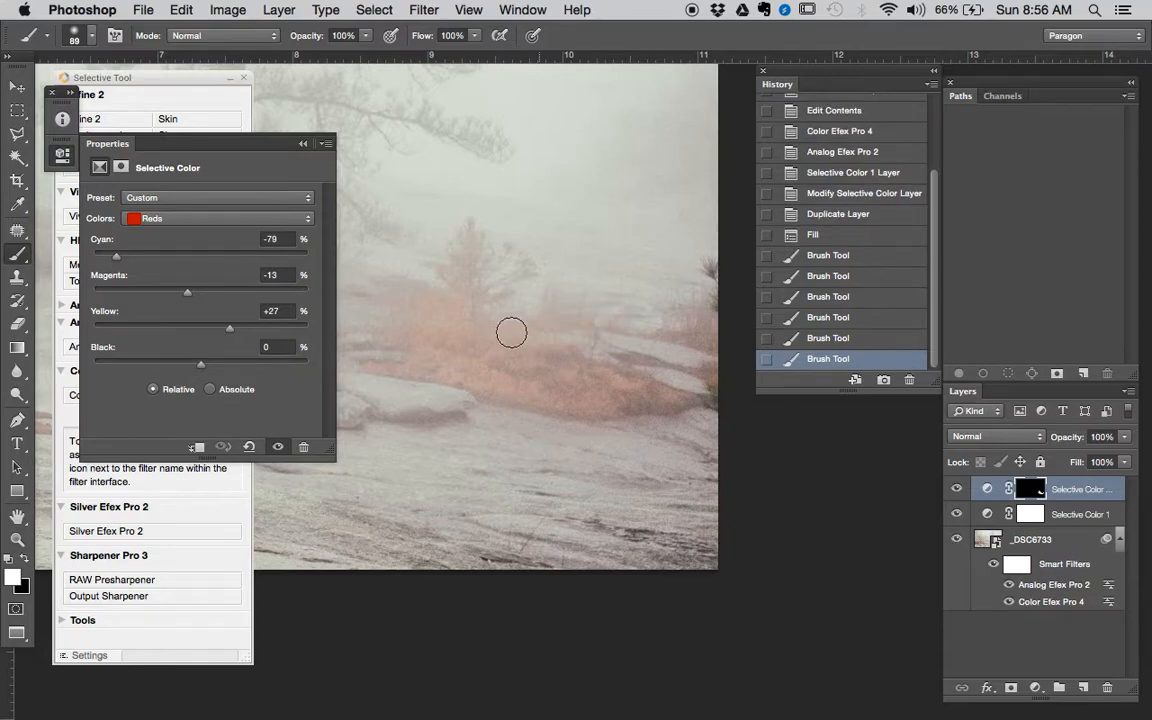
{"action": "left_click_drag", "start_coordinate": [500, 335], "coordinate": [692, 368]}
{"action": "left_click_drag", "start_coordinate": [612, 341], "coordinate": [586, 394]}
{"action": "left_click_drag", "start_coordinate": [507, 405], "coordinate": [462, 400]}
{"action": "mouse_move", "coordinate": [463, 376]}
{"action": "left_mouse_down"}
{"action": "mouse_move", "coordinate": [419, 377]}
{"action": "mouse_move", "coordinate": [419, 387]}
{"action": "left_mouse_up"}
{"action": "mouse_move", "coordinate": [501, 372]}
{"action": "left_mouse_down"}
{"action": "mouse_move", "coordinate": [485, 369]}
{"action": "mouse_move", "coordinate": [644, 313]}
{"action": "left_mouse_up"}
- Compare the full photo with and without the masked Selective Color 1 copy adjustment
{"action": "left_click", "coordinate": [504, 389], "text": "alt"}
{"action": "left_click", "coordinate": [504, 389], "text": "alt"}
{"action": "left_click", "coordinate": [504, 389], "text": "alt"}
{"action": "left_click", "coordinate": [504, 389], "text": "alt"}
{"action": "left_click", "coordinate": [645, 312], "text": "alt"}
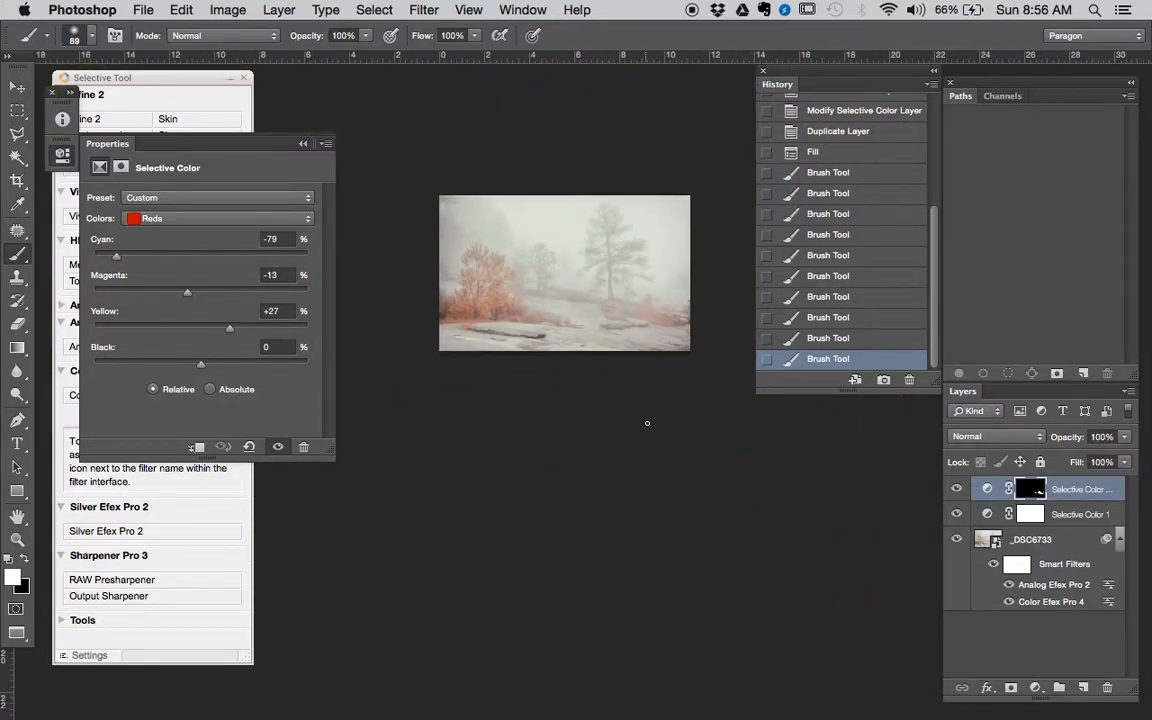
{"action": "left_click", "coordinate": [959, 490]}
{"action": "left_click", "coordinate": [959, 490]}
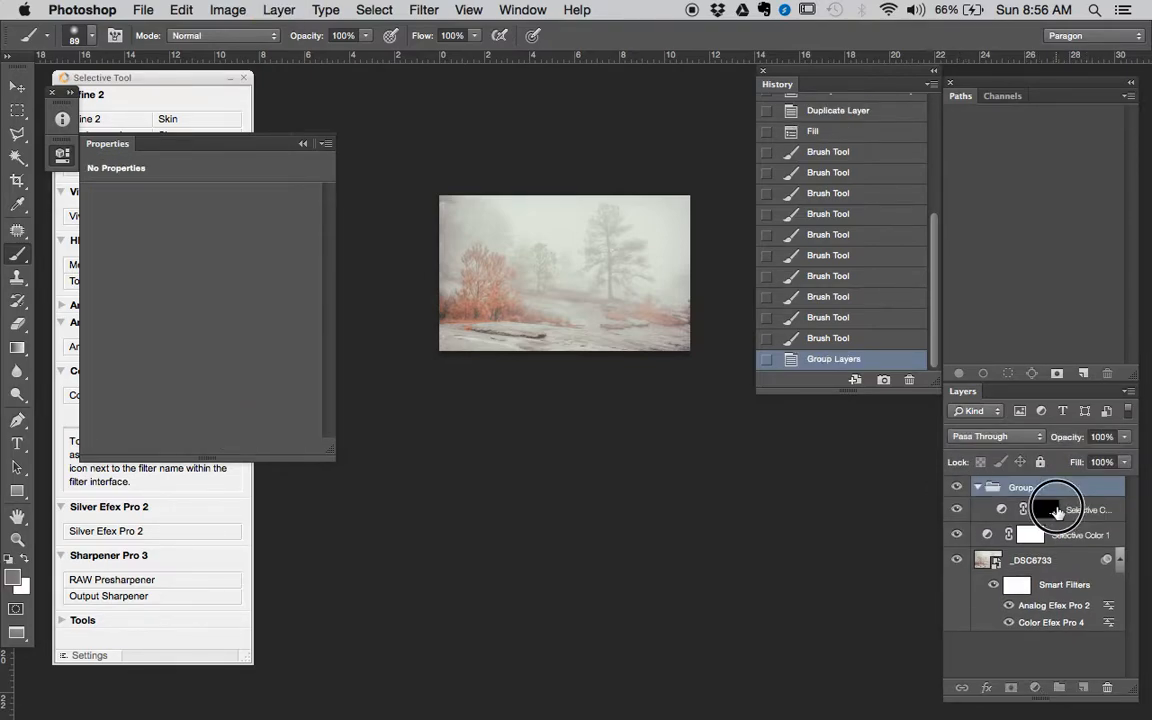
- Place the Selective Color 1 copy layer inside Group 1 and move its layer mask onto the group
{"action": "left_click", "coordinate": [1066, 508]}
{"action": "left_click_drag", "start_coordinate": [1092, 497], "coordinate": [1098, 511]}
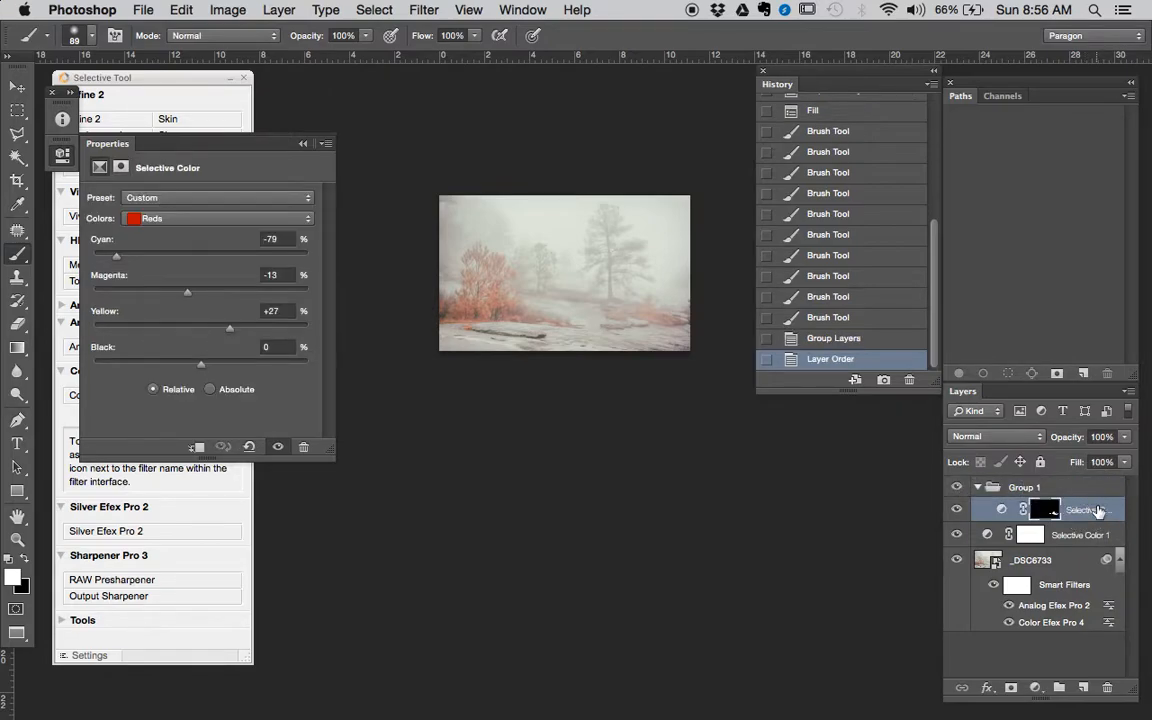
{"action": "left_click", "coordinate": [979, 487]}
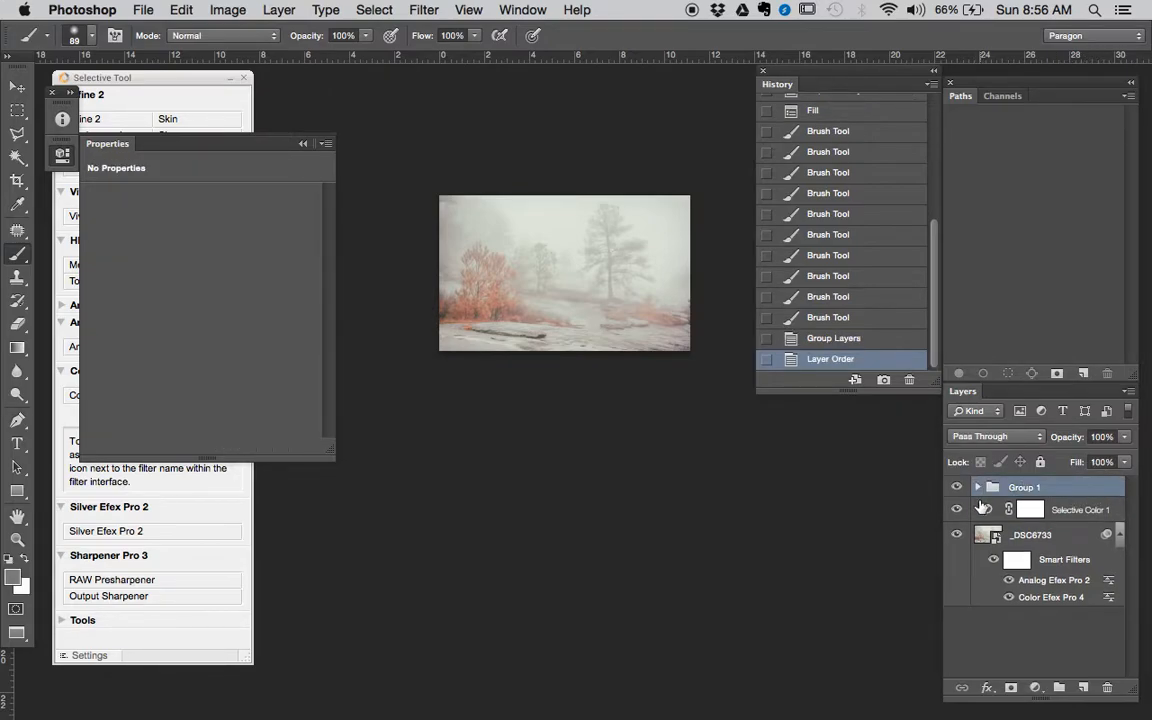
{"action": "left_click", "coordinate": [978, 488]}
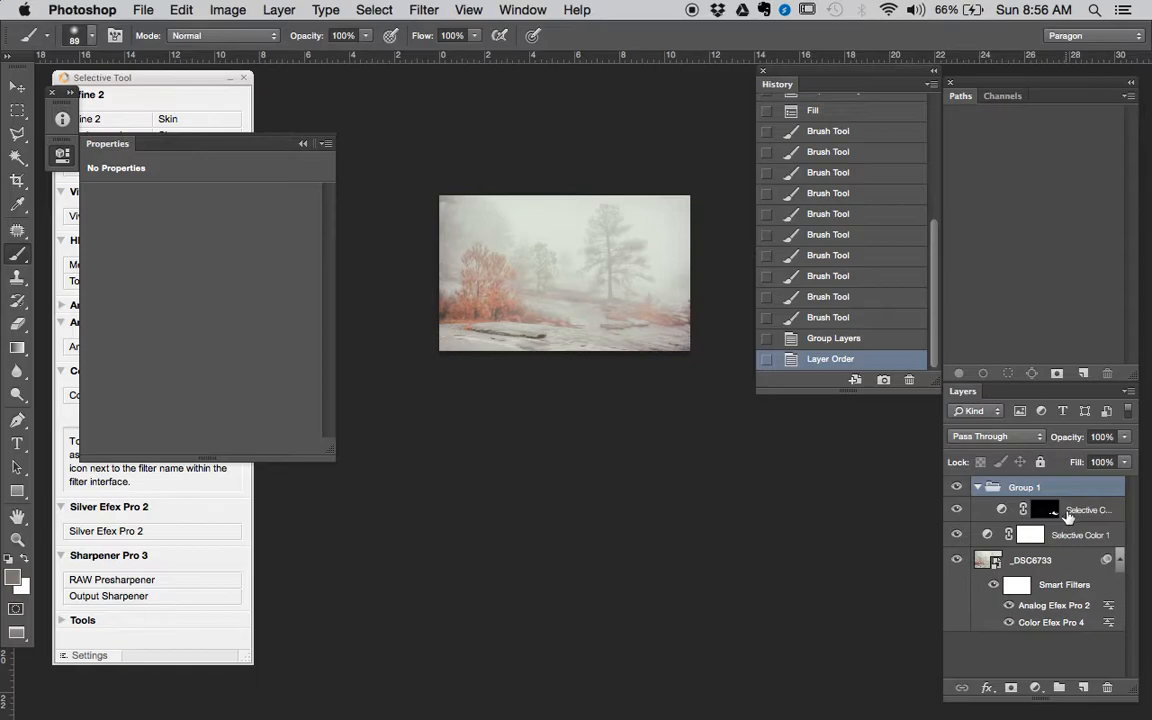
{"action": "left_click_drag", "start_coordinate": [1043, 512], "coordinate": [1030, 488]}
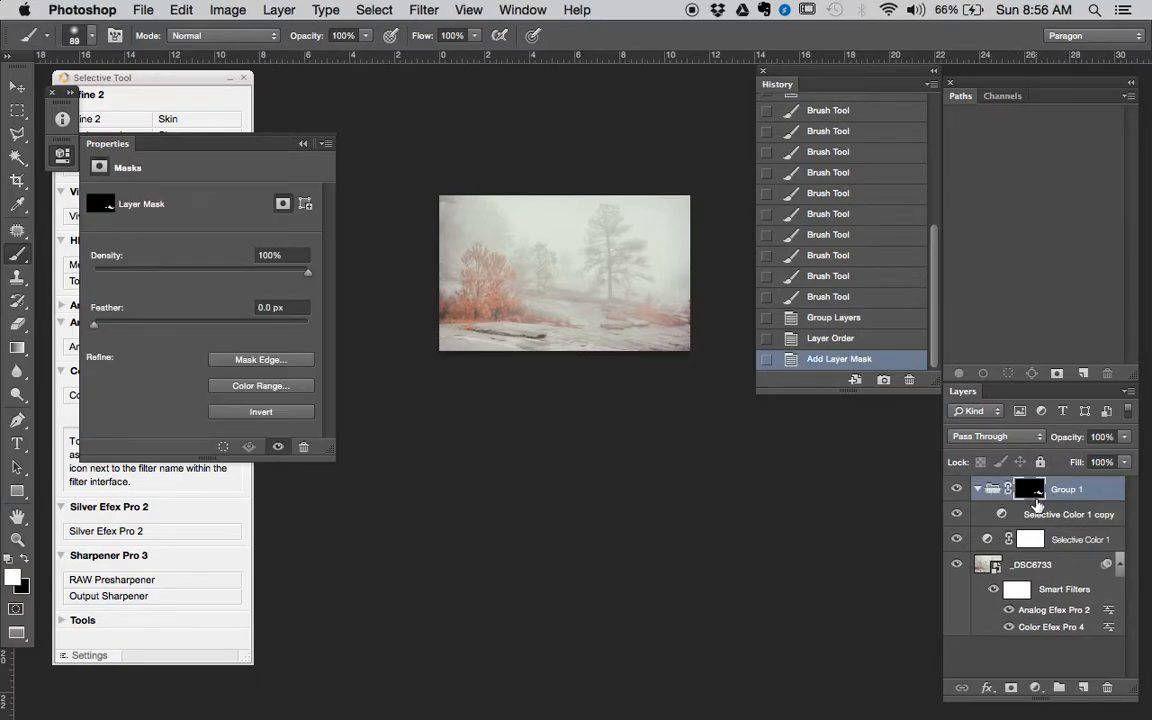
- Add a Levels adjustment above Selective Color 1 copy inside Group 1 and set its black input level to 22
{"action": "left_click", "coordinate": [1072, 520]}
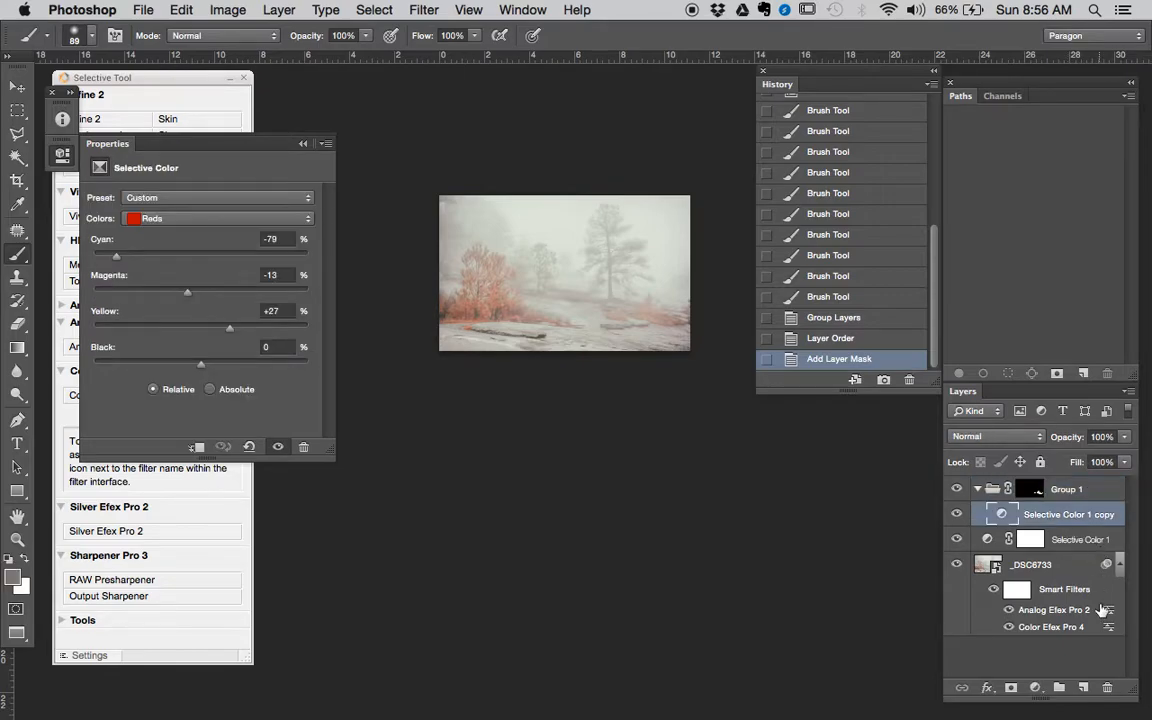
{"action": "left_click", "coordinate": [1036, 688]}
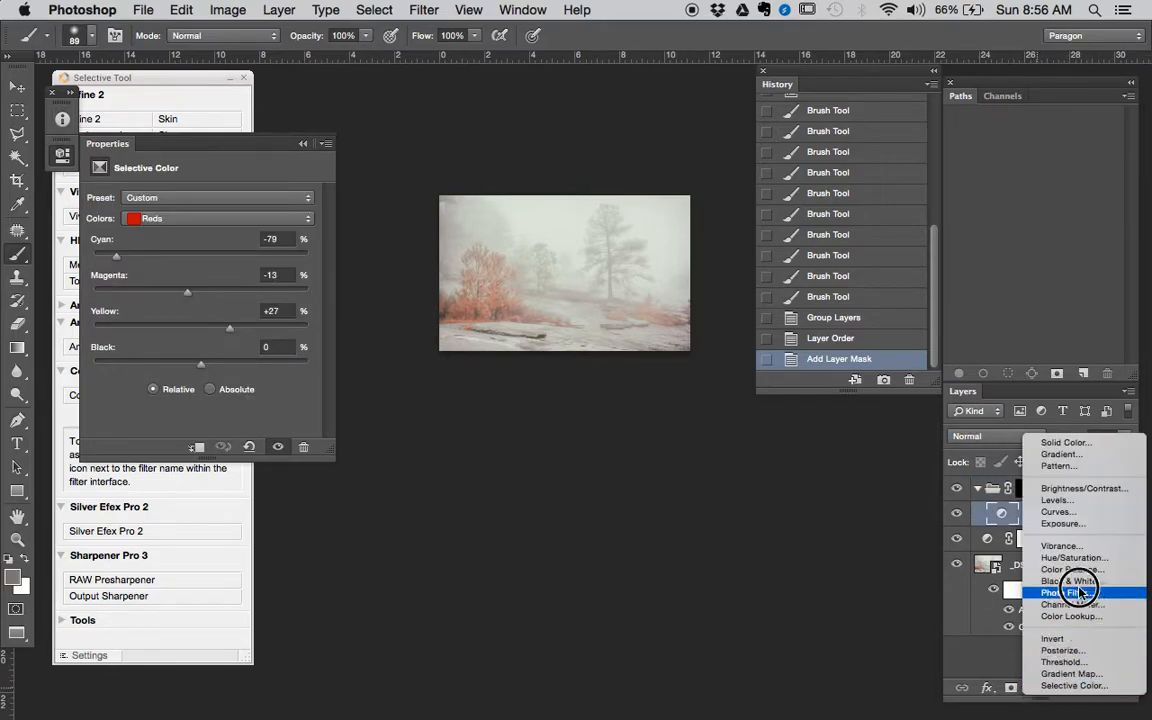
{"action": "left_click", "coordinate": [1090, 500]}
{"action": "left_click", "coordinate": [678, 315]}
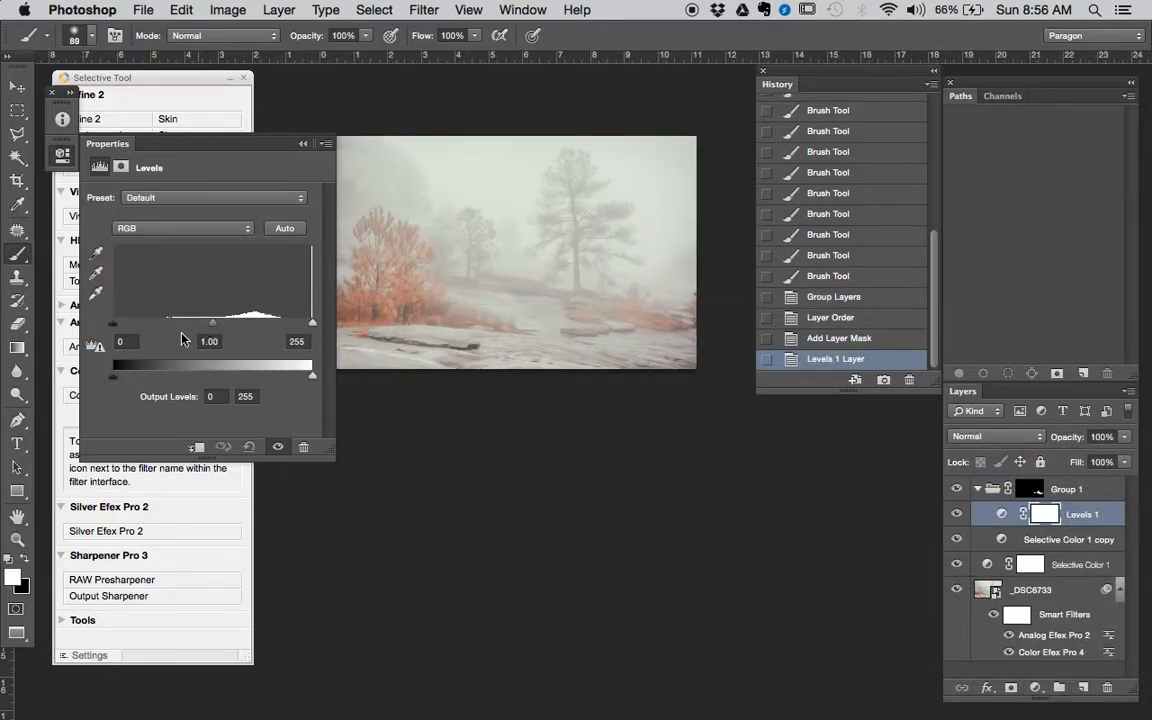
{"action": "left_click_drag", "start_coordinate": [113, 324], "coordinate": [124, 325]}
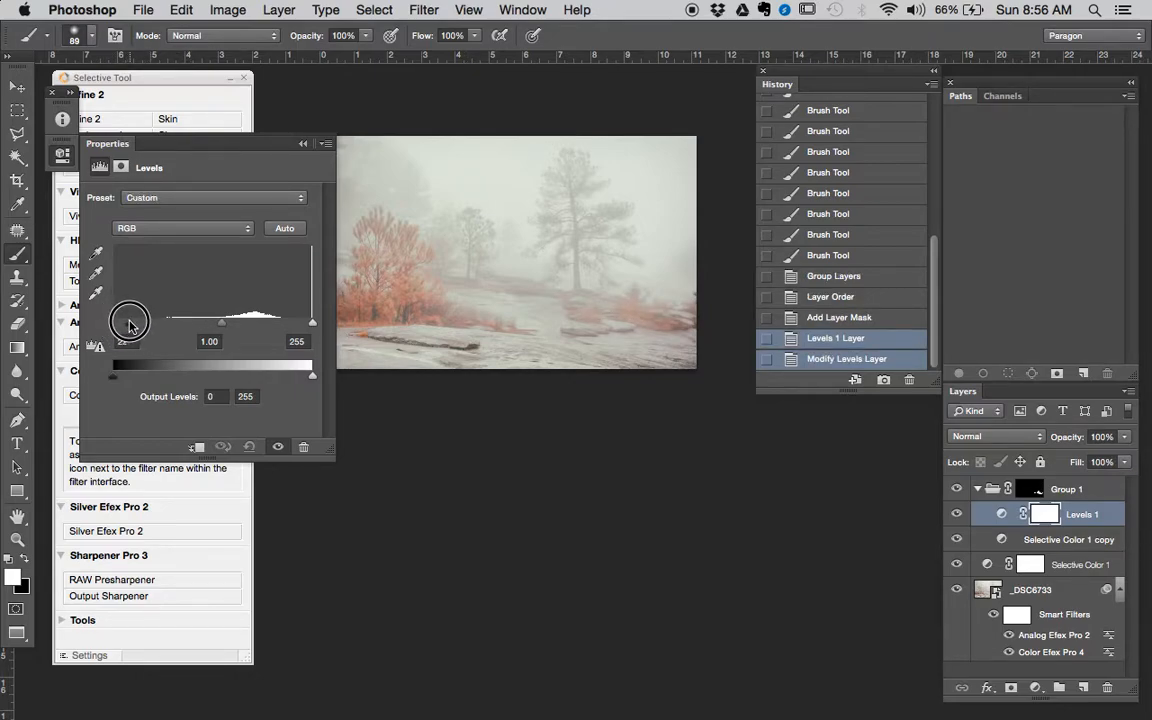
{"action": "left_click_drag", "start_coordinate": [131, 326], "coordinate": [130, 326]}
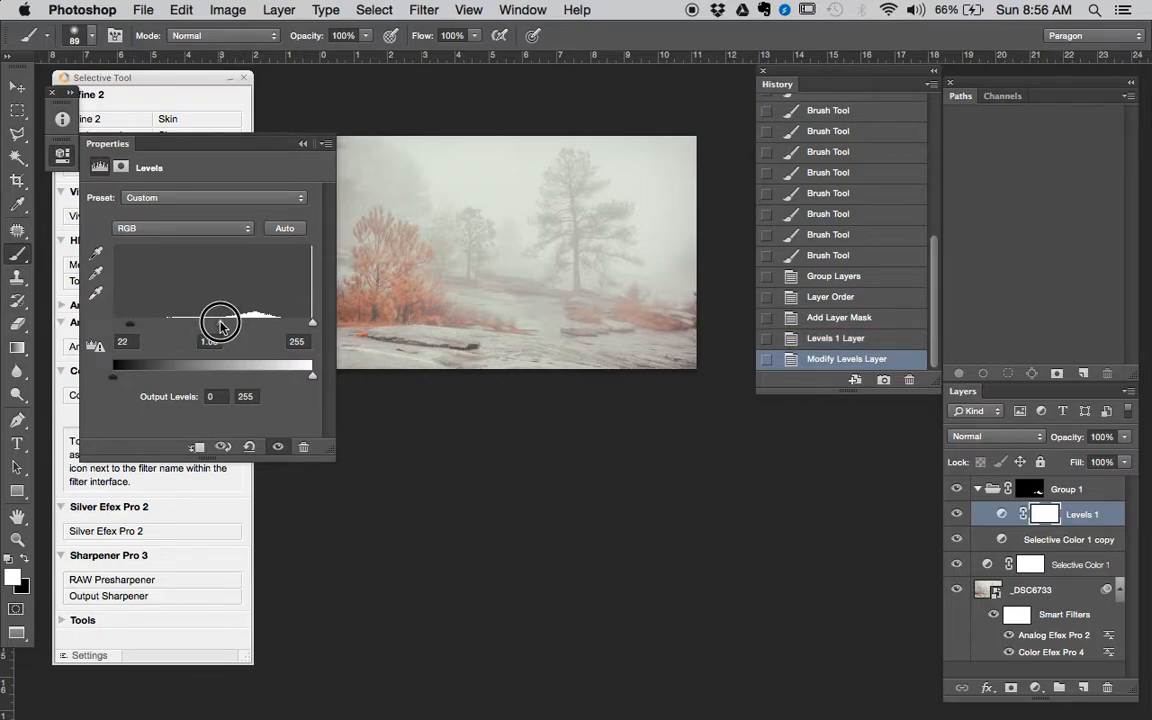
{"action": "left_click", "coordinate": [609, 339], "text": "alt"}
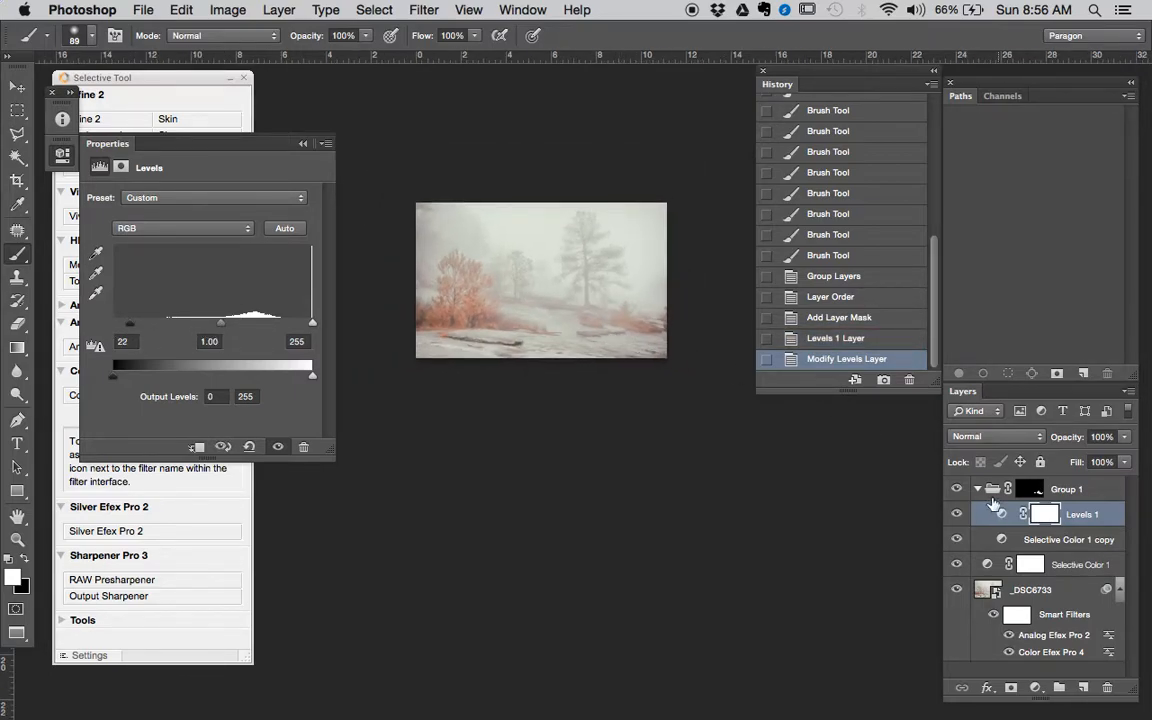
- Add a new layer above the collapsed Group 1, fill it with 50% gray and set its blend mode to Soft Light
{"action": "left_click", "coordinate": [978, 489]}
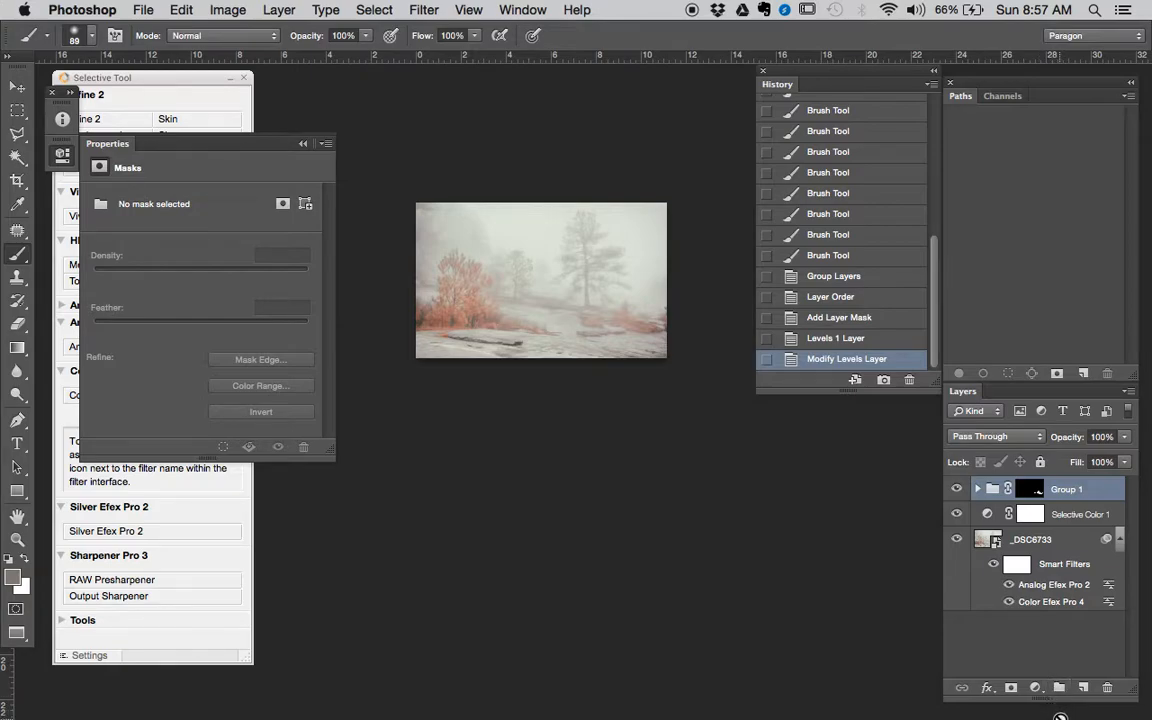
{"action": "left_click", "coordinate": [1083, 688]}
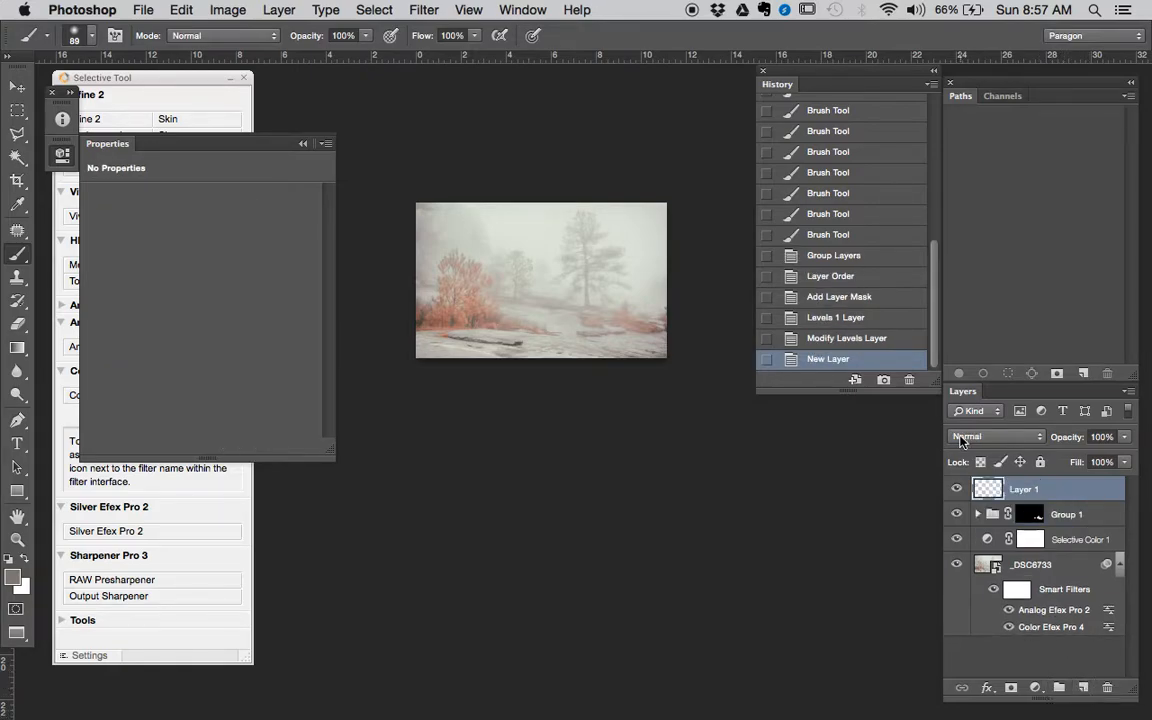
{"action": "key", "text": "shift+F5"}
{"action": "left_click", "coordinate": [555, 280]}
{"action": "left_click", "coordinate": [562, 299]}
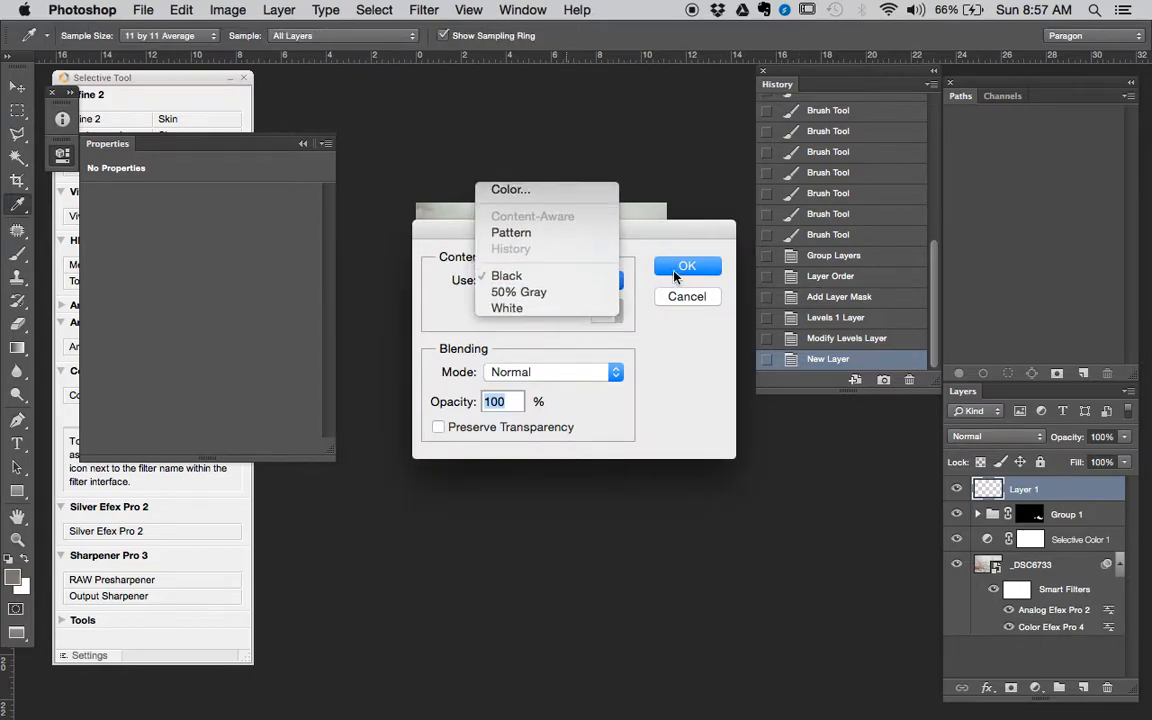
{"action": "left_click", "coordinate": [682, 268]}
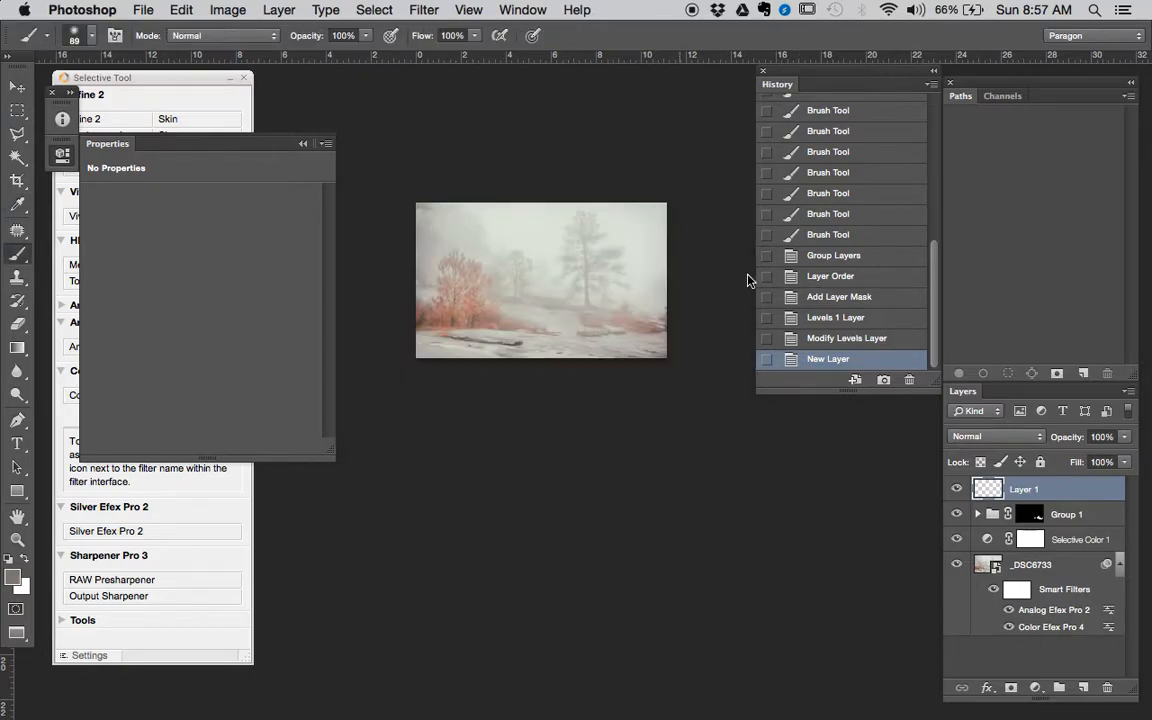
{"action": "left_click", "coordinate": [1010, 432]}
{"action": "left_click", "coordinate": [1020, 624]}
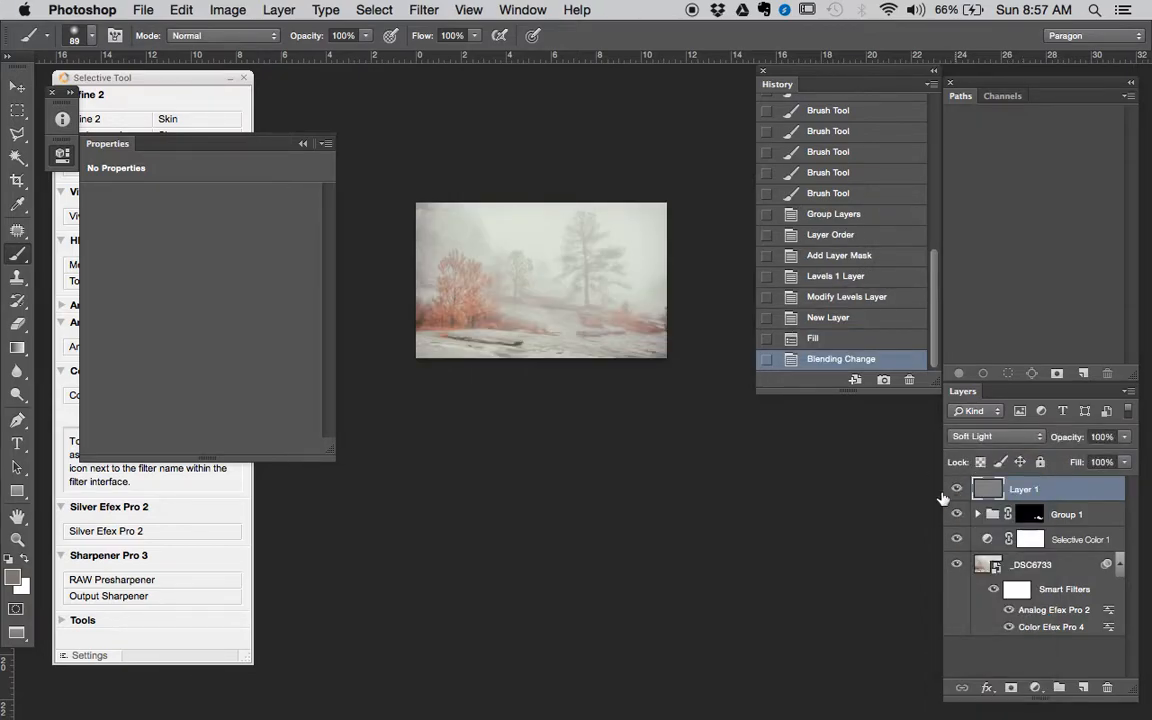
- Burn the midtones along the dark crack beneath the foreground rock using a soft 42 px Burn tool at 20% exposure
{"action": "left_click_drag", "start_coordinate": [450, 280], "coordinate": [577, 363]}
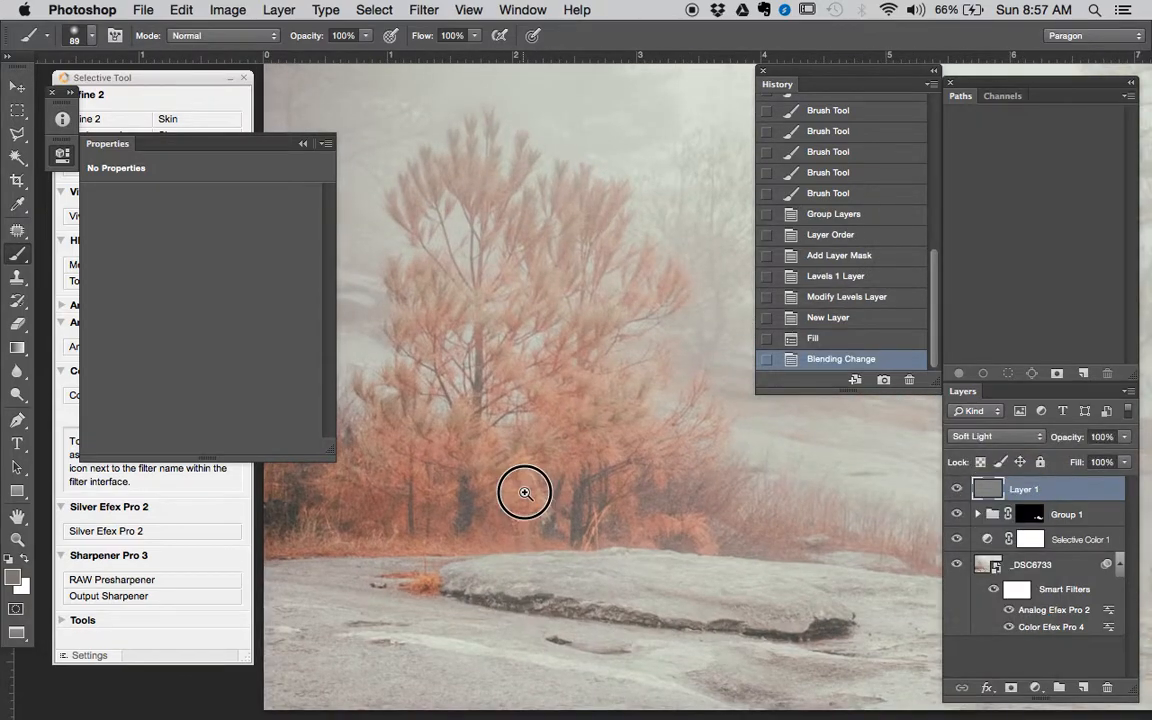
{"action": "left_click_drag", "start_coordinate": [525, 494], "coordinate": [592, 391]}
{"action": "key", "text": "o"}
{"action": "right_click", "coordinate": [610, 408]}
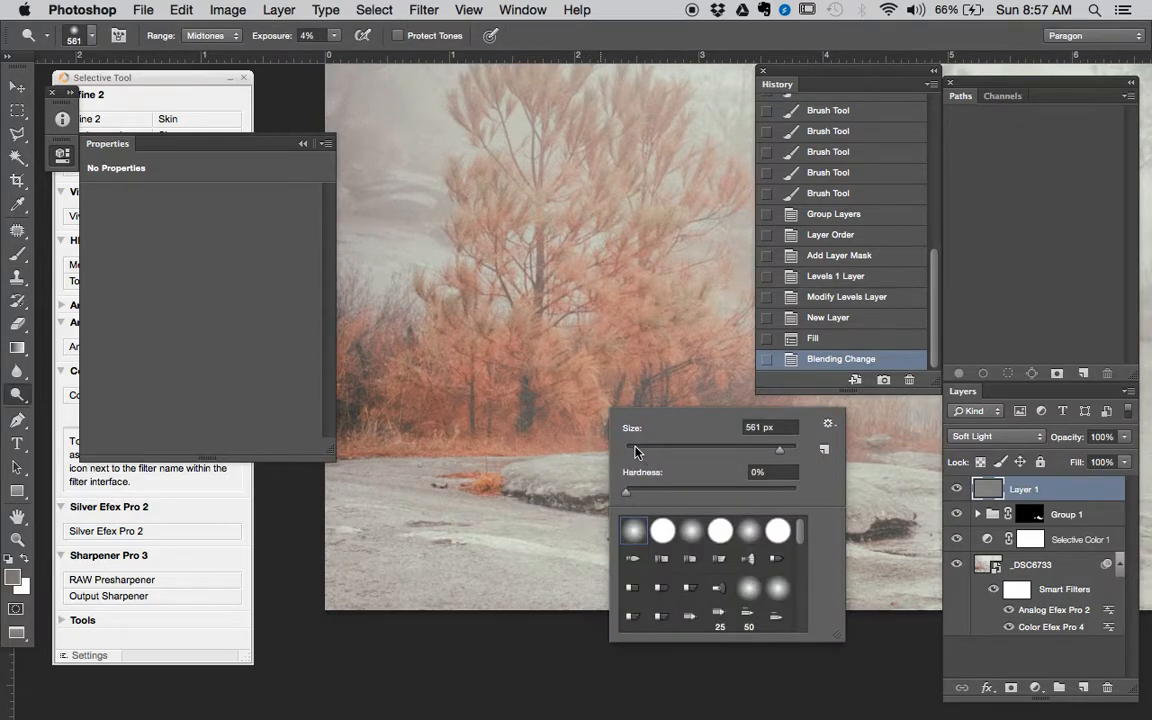
{"action": "left_click", "coordinate": [515, 446]}
{"action": "mouse_move", "coordinate": [531, 424]}
{"action": "left_mouse_down"}
{"action": "mouse_move", "coordinate": [557, 429]}
{"action": "mouse_move", "coordinate": [537, 424]}
{"action": "mouse_move", "coordinate": [625, 370]}
{"action": "left_mouse_up"}
{"action": "key", "text": "super+z"}
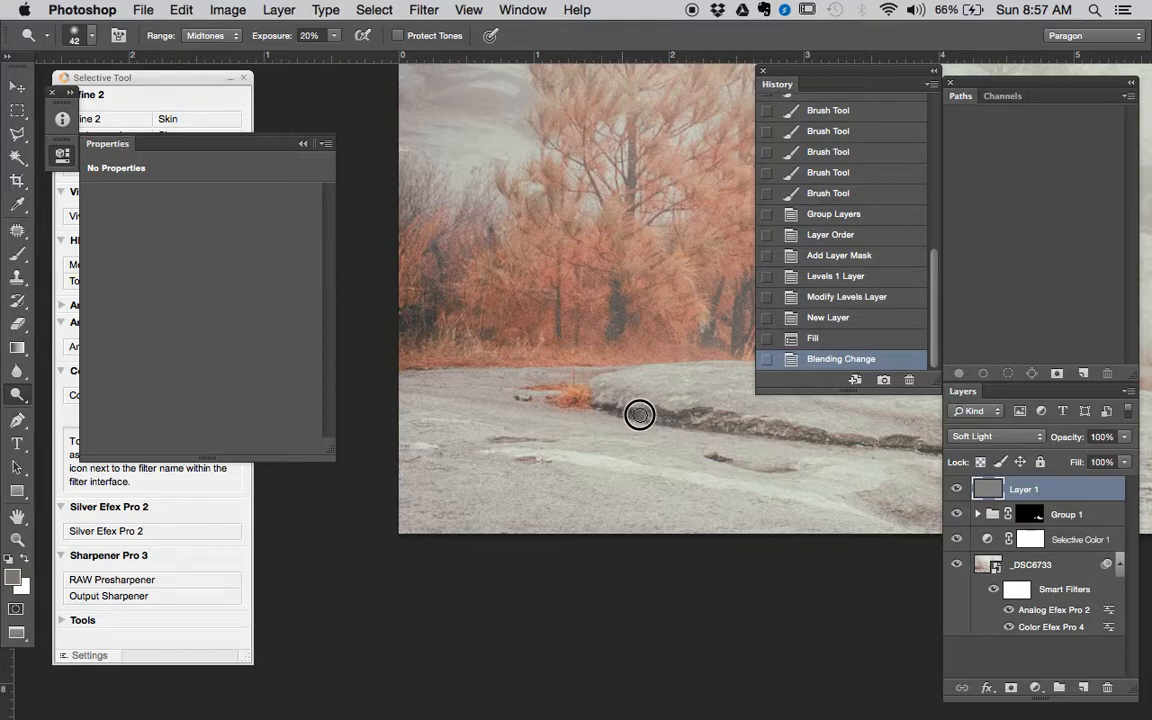
{"action": "mouse_move", "coordinate": [718, 421]}
{"action": "left_mouse_down"}
{"action": "mouse_move", "coordinate": [753, 432]}
{"action": "mouse_move", "coordinate": [548, 406]}
{"action": "left_mouse_up"}
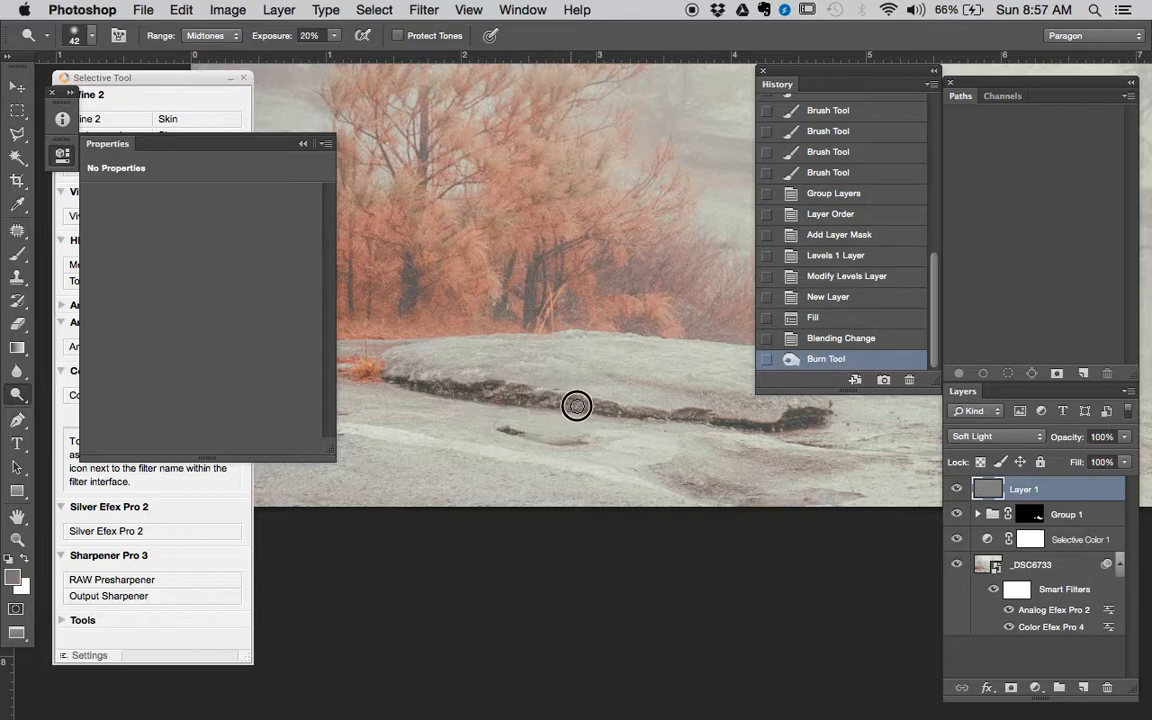
{"action": "left_click_drag", "start_coordinate": [611, 413], "coordinate": [635, 411]}
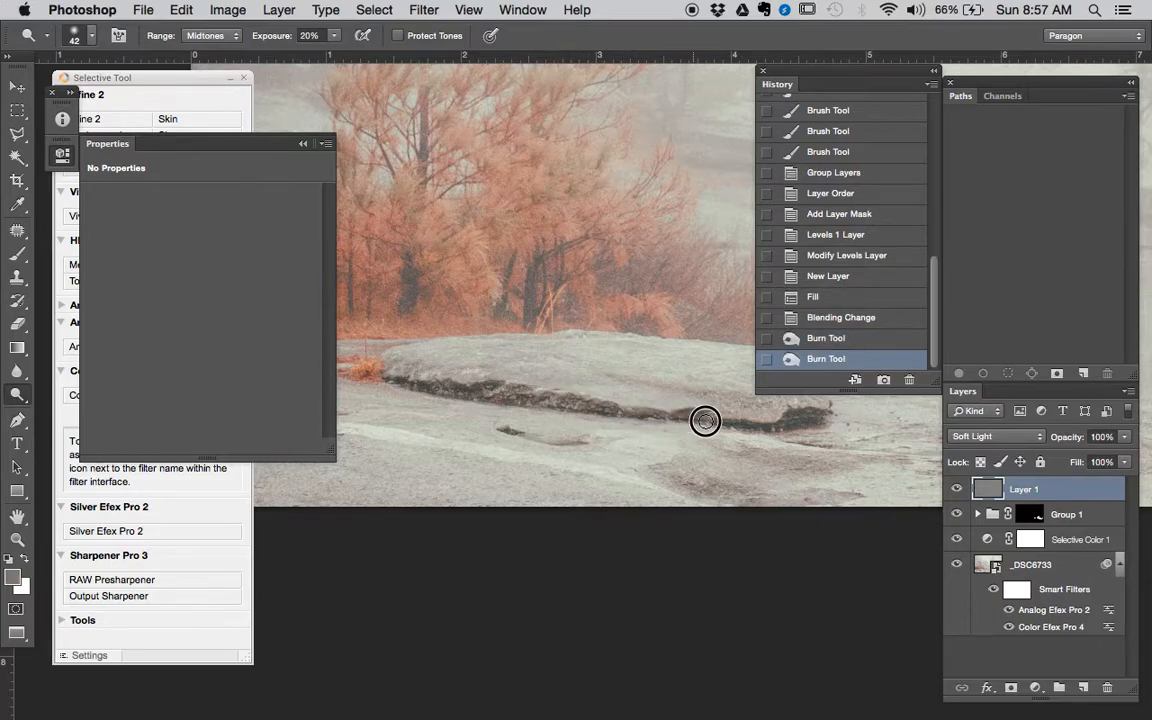
{"action": "mouse_move", "coordinate": [745, 427]}
{"action": "left_mouse_down"}
{"action": "mouse_move", "coordinate": [823, 419]}
{"action": "mouse_move", "coordinate": [840, 437]}
{"action": "mouse_move", "coordinate": [599, 491]}
{"action": "mouse_move", "coordinate": [615, 462]}
{"action": "left_mouse_up"}
{"action": "left_click", "coordinate": [615, 462], "text": "alt"}
- Burn the shaded undersides of the mid-distance rocks beside the orange grass at 20% exposure
{"action": "left_click_drag", "start_coordinate": [633, 416], "coordinate": [330, 397]}
{"action": "left_click", "coordinate": [615, 404], "text": "super"}
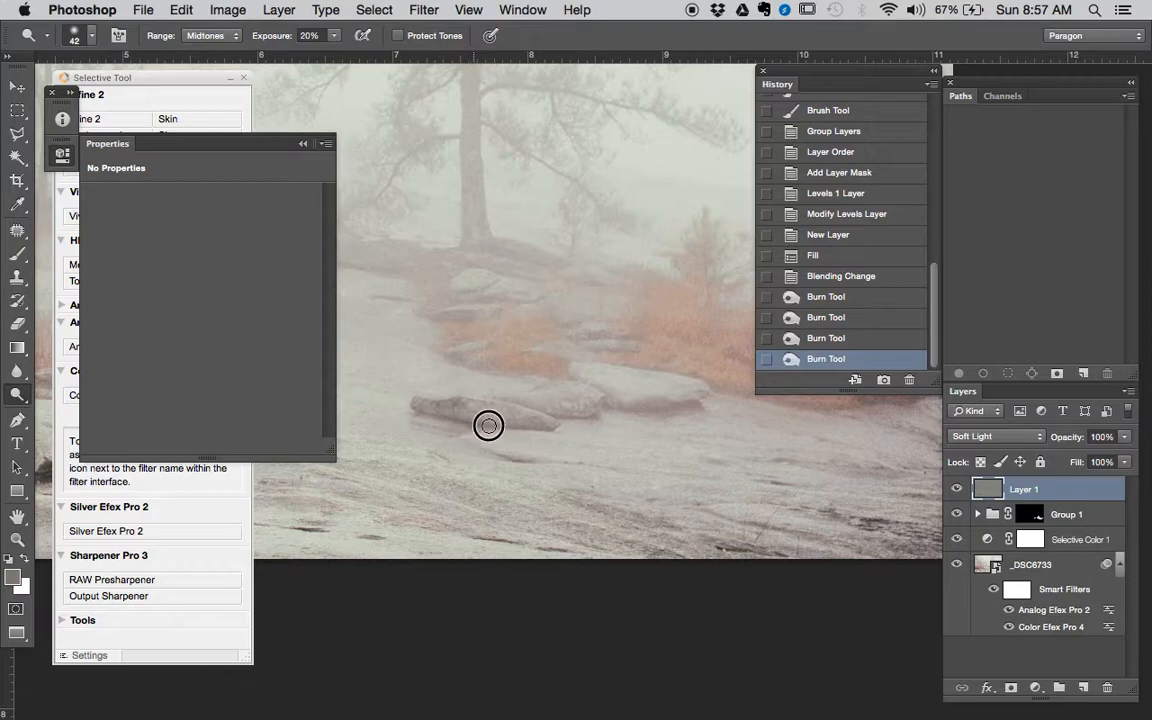
{"action": "mouse_move", "coordinate": [520, 427]}
{"action": "left_mouse_down"}
{"action": "mouse_move", "coordinate": [602, 411]}
{"action": "mouse_move", "coordinate": [620, 393]}
{"action": "mouse_move", "coordinate": [728, 393]}
{"action": "mouse_move", "coordinate": [761, 419]}
{"action": "mouse_move", "coordinate": [625, 450]}
{"action": "mouse_move", "coordinate": [653, 403]}
{"action": "left_mouse_up"}
{"action": "left_click", "coordinate": [553, 434], "text": "super"}
{"action": "left_click_drag", "start_coordinate": [592, 369], "coordinate": [547, 368]}
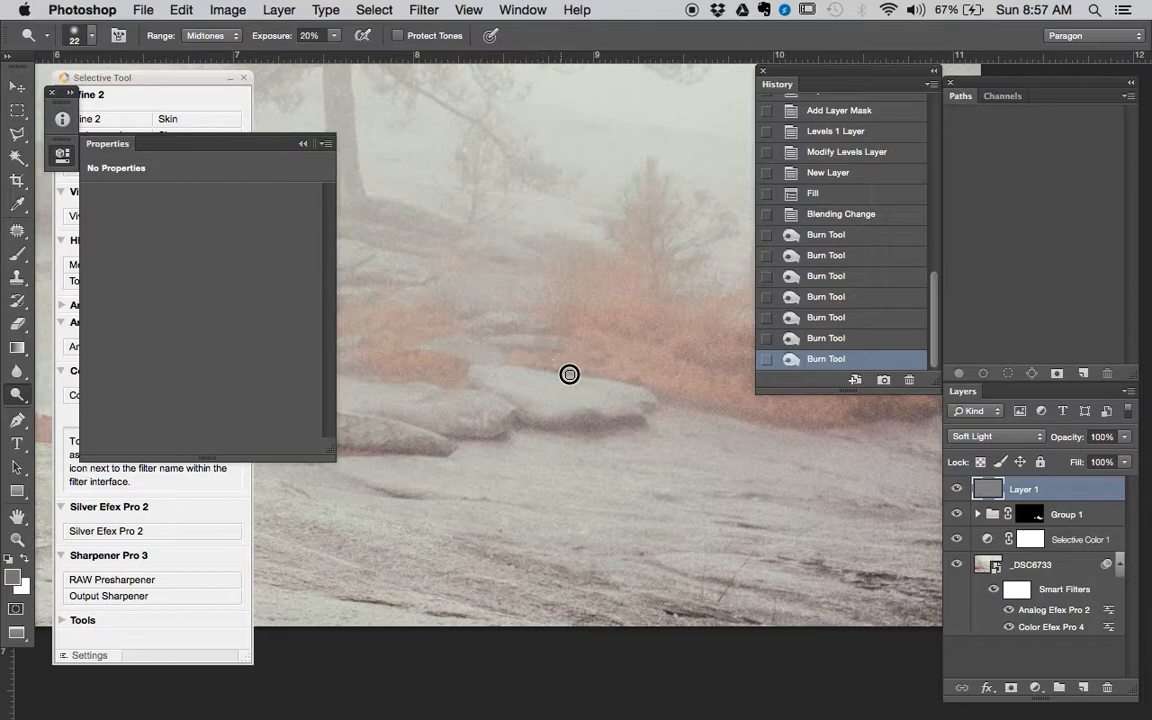
- Burn the orange shrubs and their lower edge to the right of the mid-distance rocks, enlarging the brush to 48 px
{"action": "left_click_drag", "start_coordinate": [663, 392], "coordinate": [694, 409]}
{"action": "left_click_drag", "start_coordinate": [734, 431], "coordinate": [572, 431]}
{"action": "mouse_move", "coordinate": [631, 426]}
{"action": "left_mouse_down"}
{"action": "mouse_move", "coordinate": [712, 411]}
{"action": "mouse_move", "coordinate": [761, 417]}
{"action": "mouse_move", "coordinate": [752, 438]}
{"action": "mouse_move", "coordinate": [692, 424]}
{"action": "mouse_move", "coordinate": [730, 422]}
{"action": "mouse_move", "coordinate": [722, 393]}
{"action": "mouse_move", "coordinate": [632, 362]}
{"action": "left_mouse_up"}
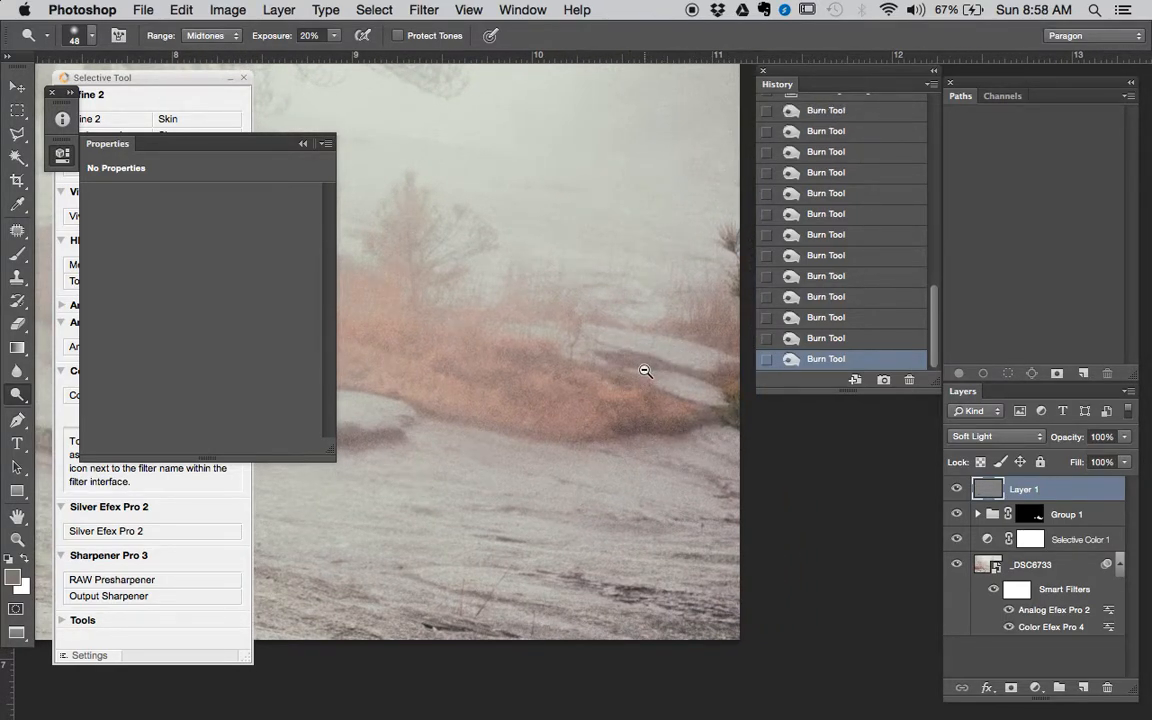
- Burn the textured ground along the photo's lower right edge, enlarging the brush to 171 px at 20% exposure
{"action": "left_click", "coordinate": [645, 371], "text": "alt"}
{"action": "left_click", "coordinate": [648, 381], "text": "alt"}
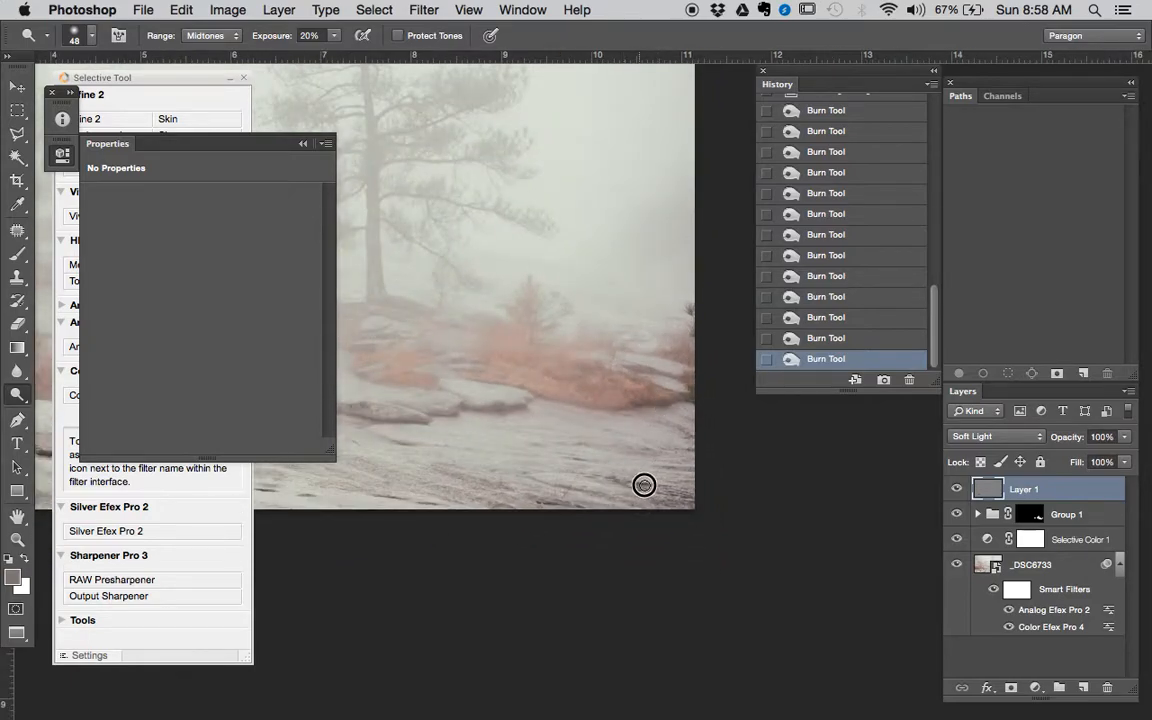
{"action": "left_click_drag", "start_coordinate": [692, 496], "coordinate": [712, 497]}
{"action": "mouse_move", "coordinate": [669, 507]}
{"action": "left_mouse_down"}
{"action": "mouse_move", "coordinate": [489, 517]}
{"action": "mouse_move", "coordinate": [460, 486]}
{"action": "mouse_move", "coordinate": [616, 485]}
{"action": "mouse_move", "coordinate": [525, 478]}
{"action": "mouse_move", "coordinate": [517, 460]}
{"action": "mouse_move", "coordinate": [637, 417]}
{"action": "mouse_move", "coordinate": [507, 411]}
{"action": "mouse_move", "coordinate": [522, 406]}
{"action": "mouse_move", "coordinate": [697, 437]}
{"action": "left_mouse_up"}
{"action": "left_click_drag", "start_coordinate": [557, 426], "coordinate": [720, 439]}
{"action": "mouse_move", "coordinate": [684, 438]}
{"action": "left_mouse_down"}
{"action": "mouse_move", "coordinate": [523, 431]}
{"action": "mouse_move", "coordinate": [542, 431]}
{"action": "mouse_move", "coordinate": [523, 449]}
{"action": "mouse_move", "coordinate": [496, 450]}
{"action": "mouse_move", "coordinate": [574, 470]}
{"action": "left_mouse_up"}
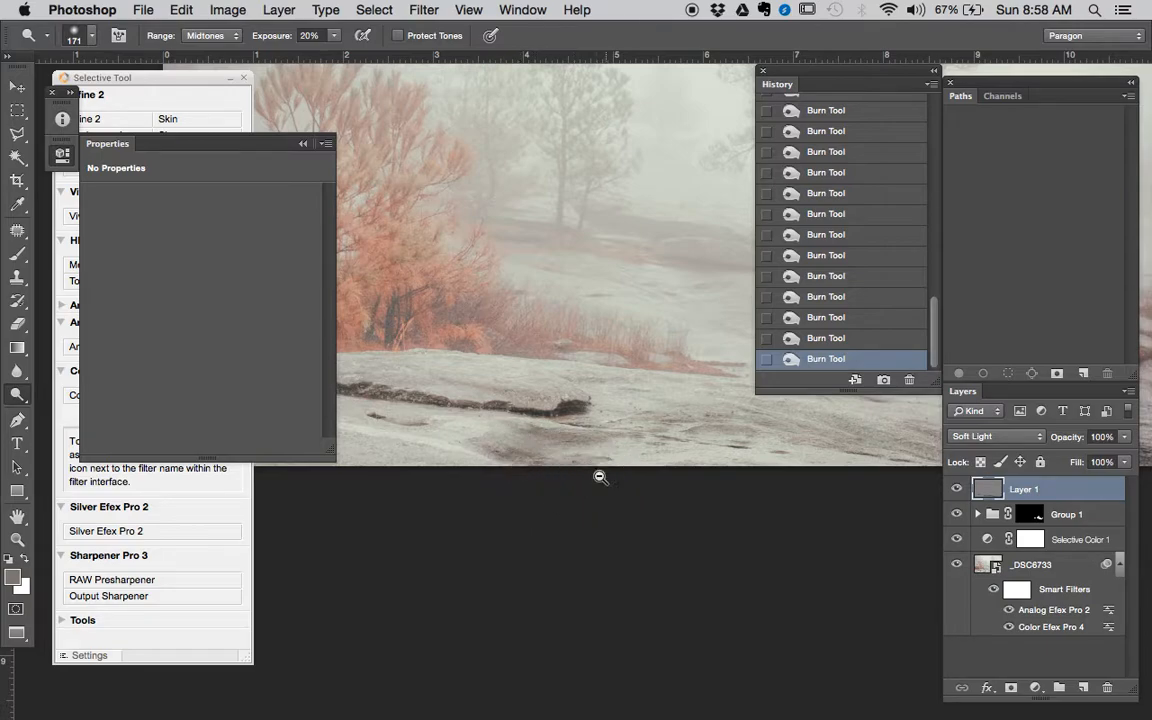
- Burn the small hollow in the ground below the foreground rock with a 43 px brush
{"action": "left_click", "coordinate": [540, 465], "text": "alt+super"}
{"action": "left_click_drag", "start_coordinate": [547, 421], "coordinate": [573, 391]}
{"action": "left_click", "coordinate": [498, 371], "text": "super"}
{"action": "mouse_move", "coordinate": [489, 374]}
{"action": "left_mouse_down"}
{"action": "mouse_move", "coordinate": [478, 364]}
{"action": "mouse_move", "coordinate": [478, 386]}
{"action": "mouse_move", "coordinate": [408, 369]}
{"action": "mouse_move", "coordinate": [491, 385]}
{"action": "mouse_move", "coordinate": [587, 349]}
{"action": "left_mouse_up"}
{"action": "left_click", "coordinate": [488, 373], "text": "super"}
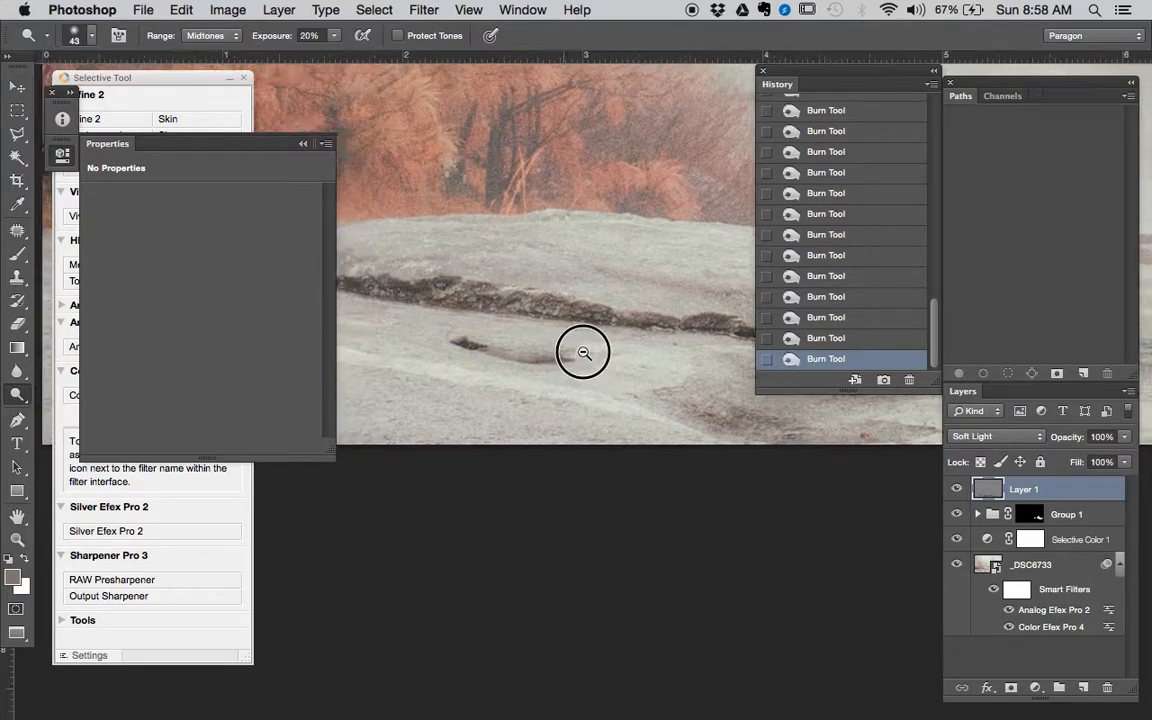
{"action": "mouse_move", "coordinate": [643, 415]}
{"action": "left_mouse_down"}
{"action": "mouse_move", "coordinate": [492, 388]}
{"action": "mouse_move", "coordinate": [617, 374]}
{"action": "left_mouse_up"}
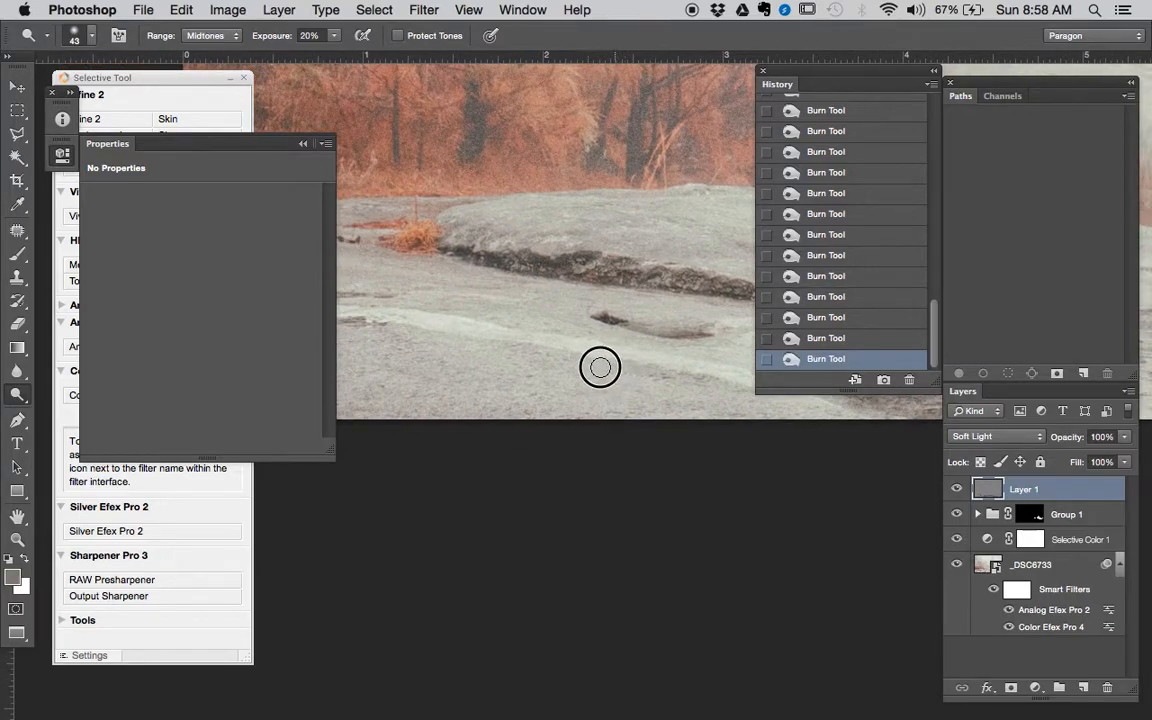
- Burn the dark streaks and ground patches in the photo's lower left foreground at 20% exposure
{"action": "mouse_move", "coordinate": [535, 352]}
{"action": "left_mouse_down"}
{"action": "mouse_move", "coordinate": [640, 371]}
{"action": "mouse_move", "coordinate": [445, 332]}
{"action": "left_mouse_up"}
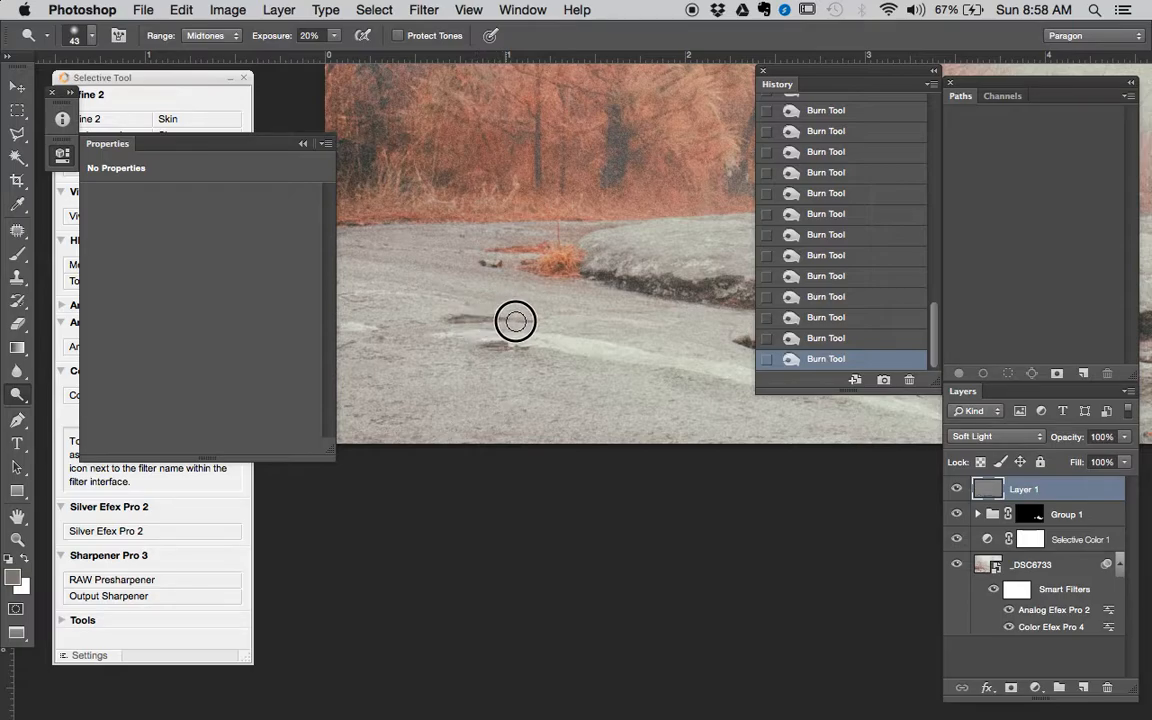
{"action": "left_click_drag", "start_coordinate": [475, 324], "coordinate": [545, 303]}
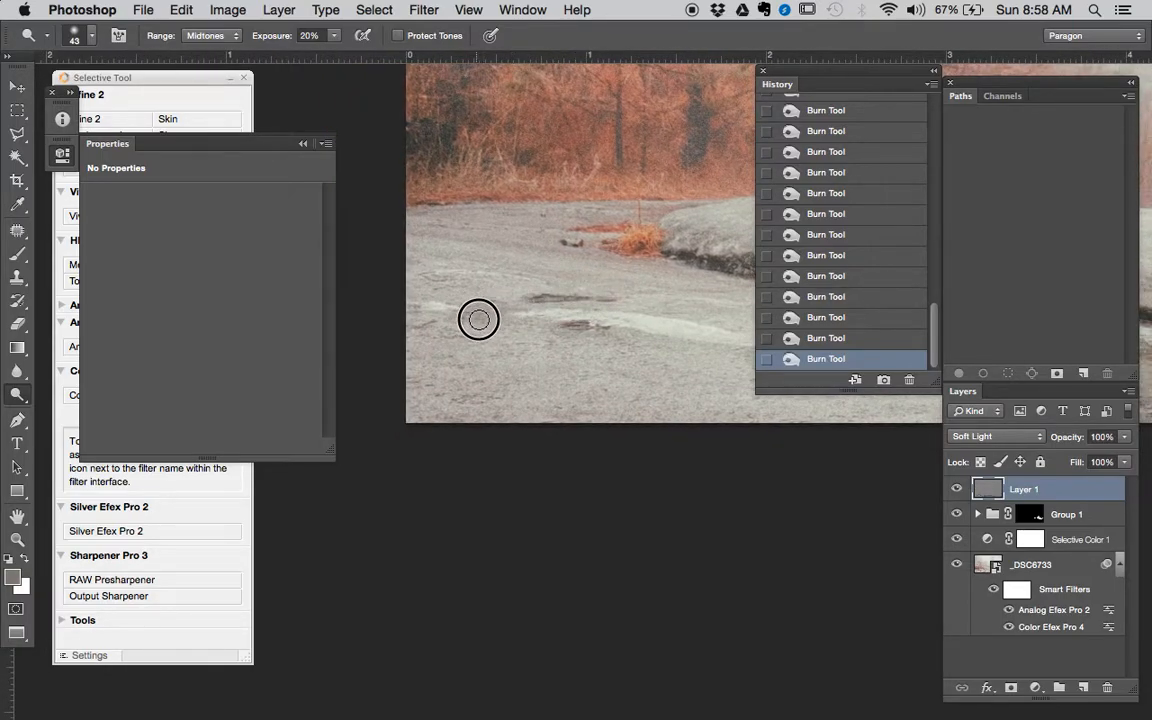
{"action": "left_click_drag", "start_coordinate": [428, 328], "coordinate": [424, 329]}
{"action": "left_click_drag", "start_coordinate": [481, 365], "coordinate": [562, 373]}
{"action": "left_click_drag", "start_coordinate": [434, 387], "coordinate": [441, 414]}
{"action": "left_click", "coordinate": [474, 395], "text": "alt"}
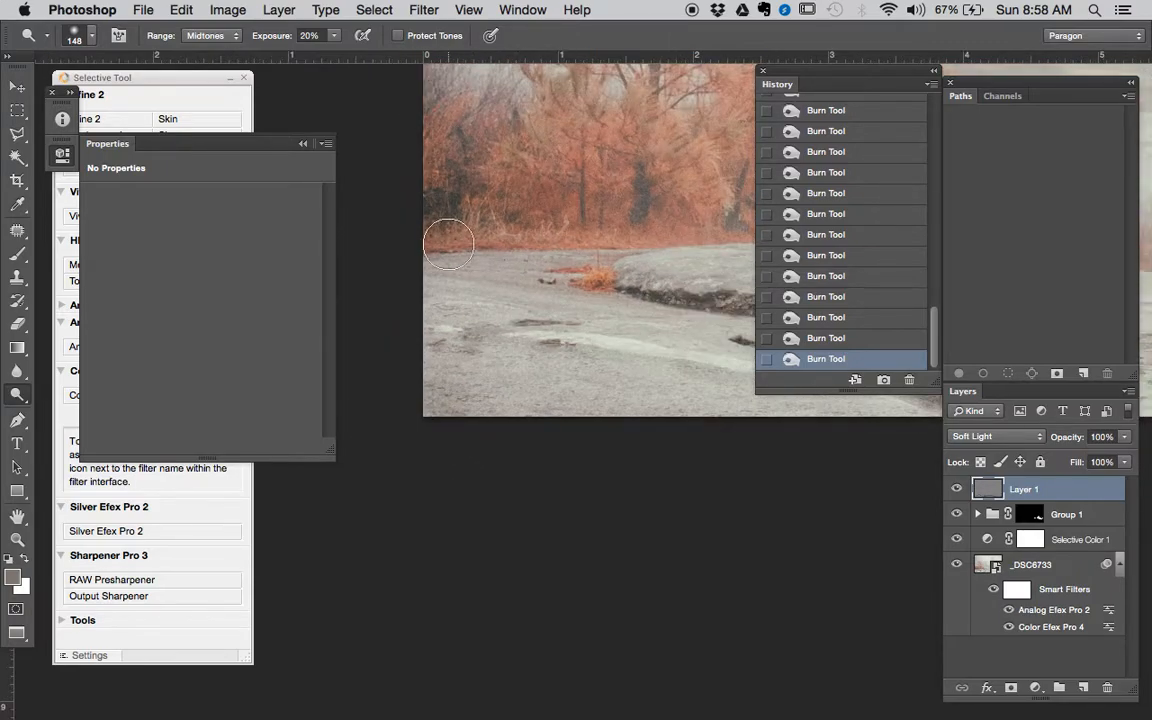
- Burn the base of the orange trees and the adjoining rock surface with a 148 px brush
{"action": "mouse_move", "coordinate": [493, 240]}
{"action": "left_mouse_down"}
{"action": "mouse_move", "coordinate": [645, 236]}
{"action": "mouse_move", "coordinate": [505, 333]}
{"action": "left_mouse_up"}
{"action": "mouse_move", "coordinate": [520, 318]}
{"action": "left_mouse_down"}
{"action": "mouse_move", "coordinate": [560, 303]}
{"action": "mouse_move", "coordinate": [588, 309]}
{"action": "mouse_move", "coordinate": [475, 352]}
{"action": "left_mouse_up"}
{"action": "mouse_move", "coordinate": [509, 340]}
{"action": "left_mouse_down"}
{"action": "mouse_move", "coordinate": [647, 351]}
{"action": "mouse_move", "coordinate": [555, 375]}
{"action": "left_mouse_up"}
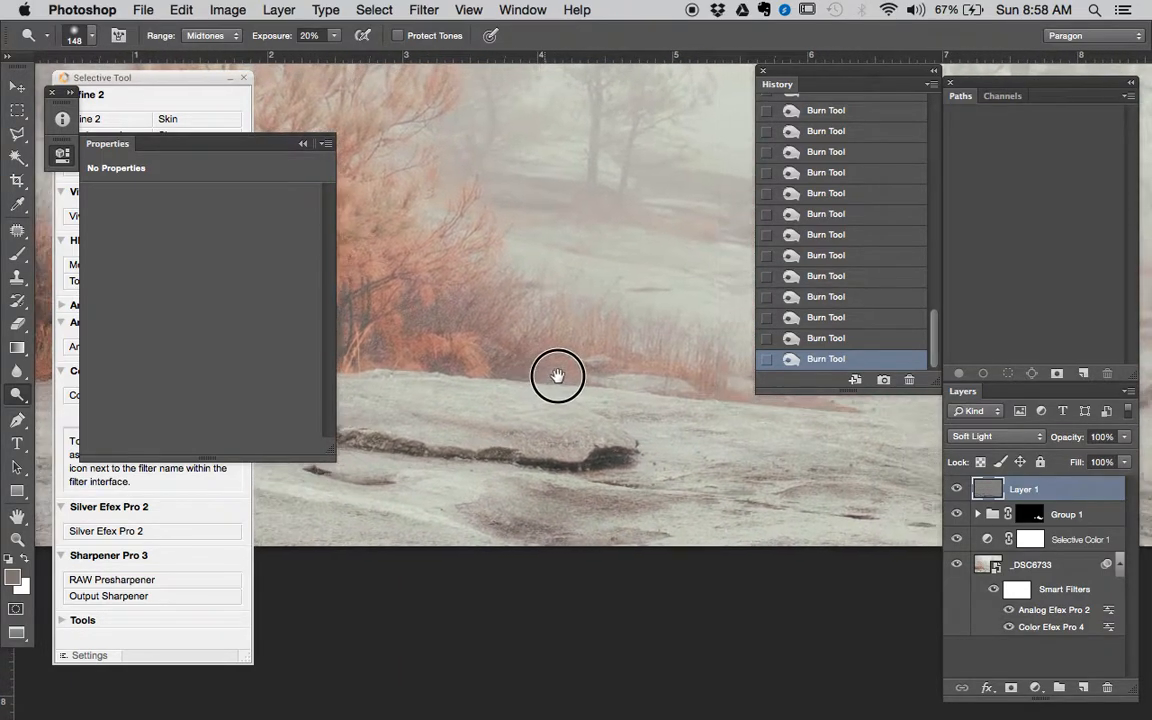
{"action": "mouse_move", "coordinate": [663, 385]}
{"action": "left_mouse_down"}
{"action": "mouse_move", "coordinate": [517, 355]}
{"action": "mouse_move", "coordinate": [578, 352]}
{"action": "mouse_move", "coordinate": [685, 375]}
{"action": "mouse_move", "coordinate": [613, 421]}
{"action": "left_mouse_up"}
{"action": "left_click", "coordinate": [683, 374], "text": "alt"}
{"action": "left_click", "coordinate": [683, 374], "text": "alt"}
{"action": "left_click", "coordinate": [683, 374], "text": "alt"}
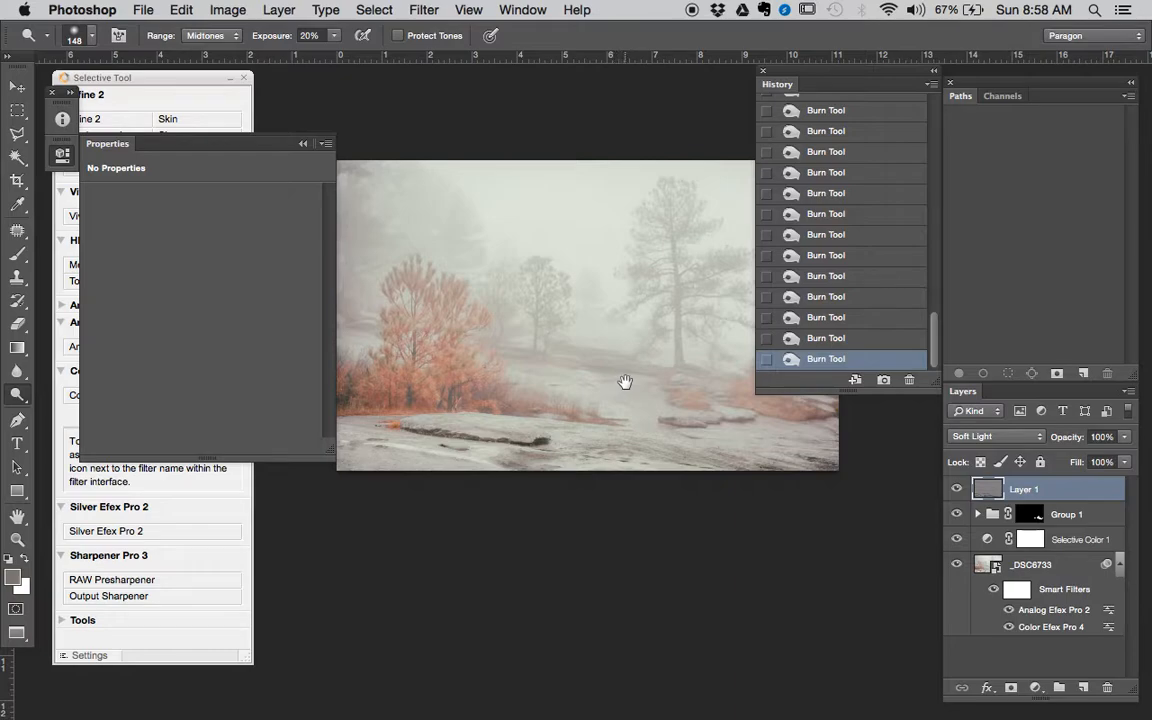
{"action": "left_click", "coordinate": [625, 386], "text": "alt"}
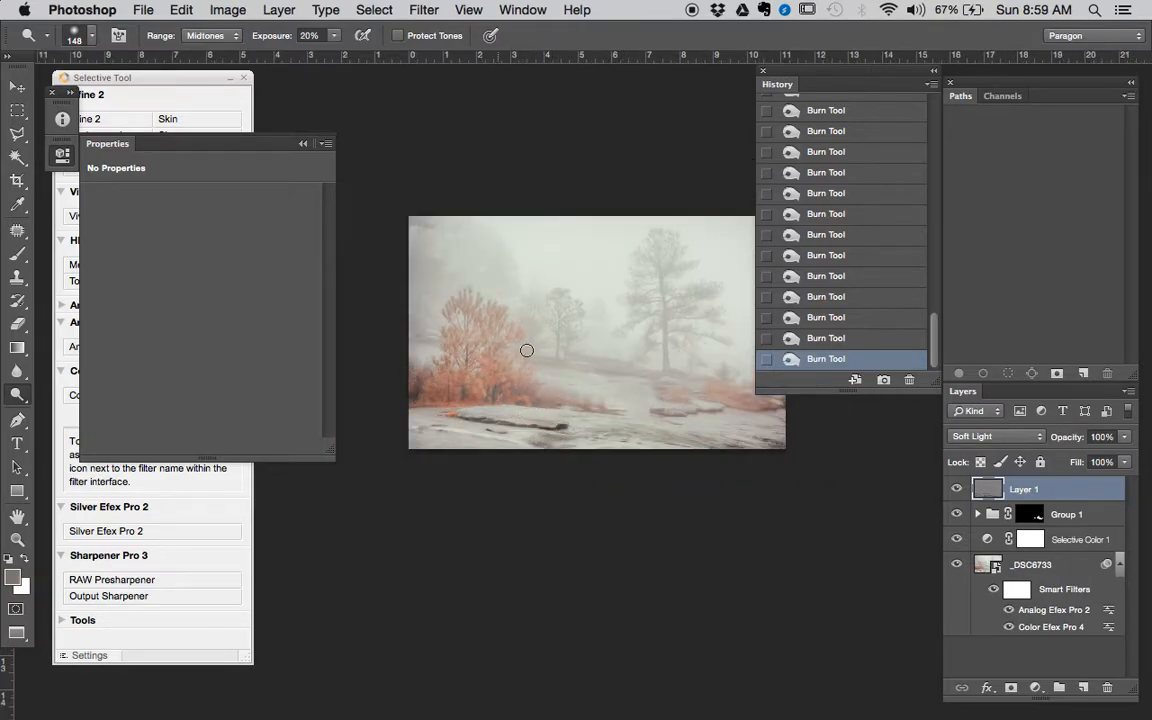
- Burn the distant ridge between the misty trees with a soft 93 px brush at 7% exposure
{"action": "left_click", "coordinate": [567, 367], "text": "super"}
{"action": "left_click", "coordinate": [567, 367], "text": "super"}
{"action": "left_click", "coordinate": [568, 367], "text": "super"}
{"action": "left_click", "coordinate": [570, 368], "text": "super"}
{"action": "mouse_move", "coordinate": [583, 358]}
{"action": "left_mouse_down"}
{"action": "mouse_move", "coordinate": [481, 360]}
{"action": "mouse_move", "coordinate": [327, 337]}
{"action": "left_mouse_up"}
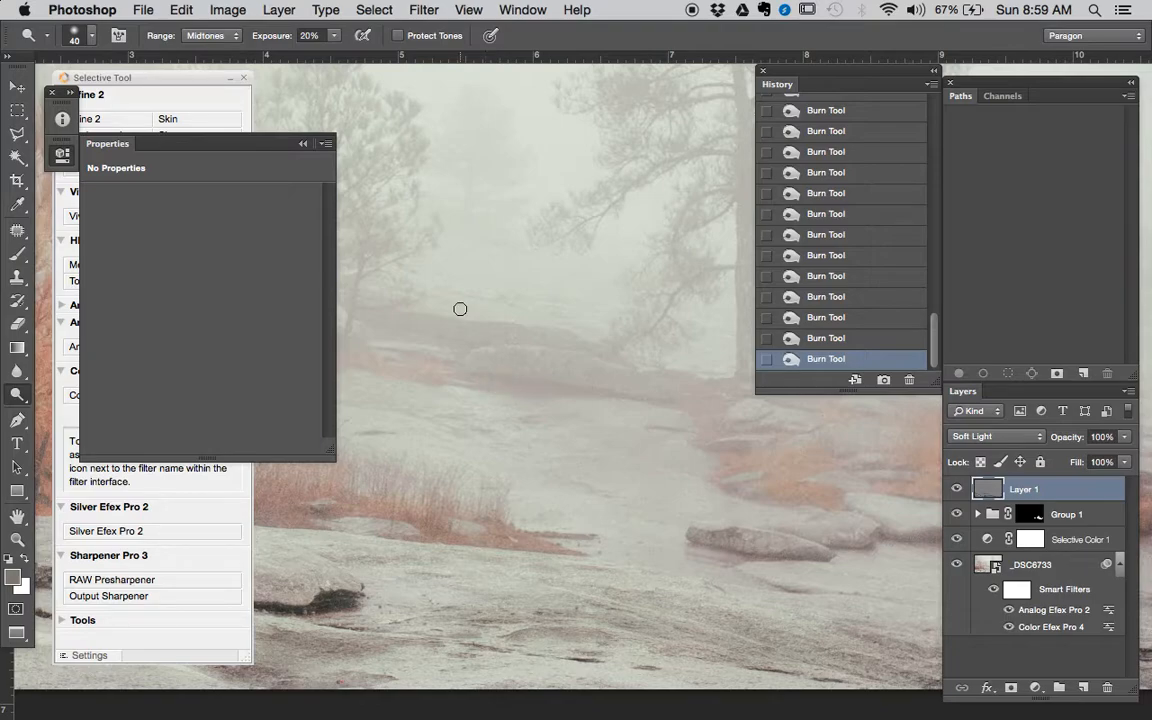
{"action": "left_click_drag", "start_coordinate": [488, 377], "coordinate": [490, 384]}
{"action": "right_click", "coordinate": [509, 367]}
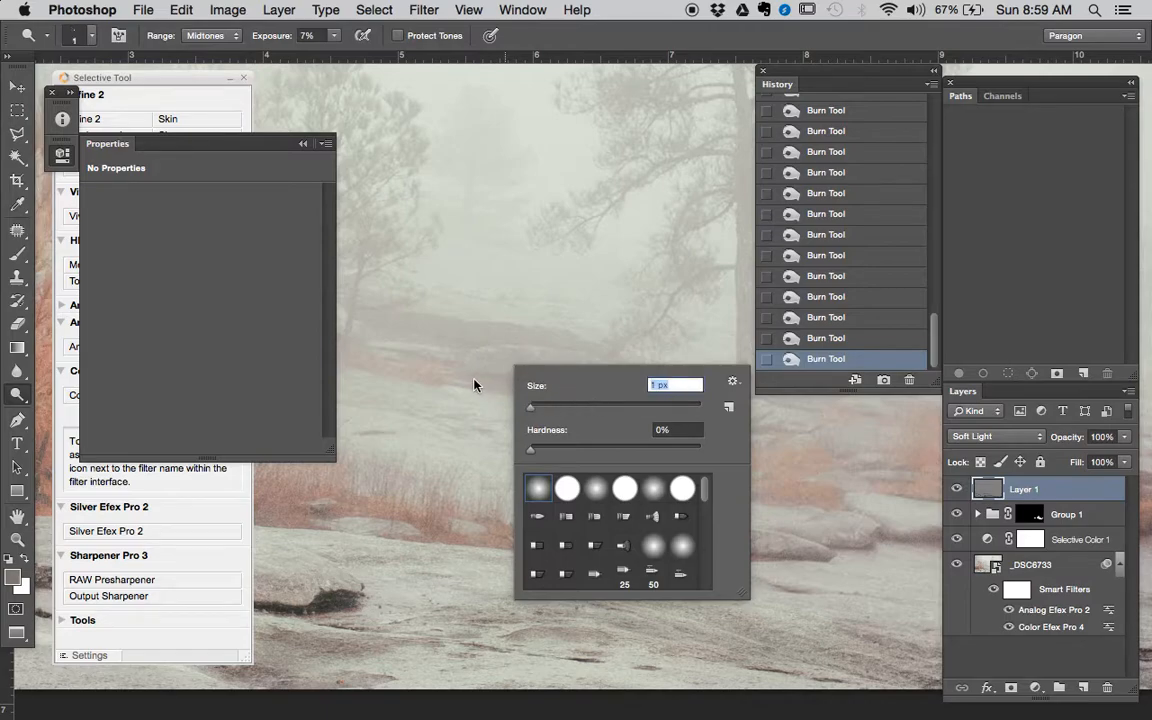
{"action": "left_click_drag", "start_coordinate": [604, 410], "coordinate": [608, 409]}
{"action": "mouse_move", "coordinate": [466, 379]}
{"action": "left_mouse_down"}
{"action": "mouse_move", "coordinate": [594, 391]}
{"action": "mouse_move", "coordinate": [674, 417]}
{"action": "mouse_move", "coordinate": [464, 388]}
{"action": "mouse_move", "coordinate": [476, 409]}
{"action": "mouse_move", "coordinate": [504, 393]}
{"action": "mouse_move", "coordinate": [564, 395]}
{"action": "mouse_move", "coordinate": [627, 437]}
{"action": "mouse_move", "coordinate": [554, 443]}
{"action": "mouse_move", "coordinate": [527, 416]}
{"action": "left_mouse_up"}
{"action": "key", "text": "space"}
{"action": "key", "text": "space"}
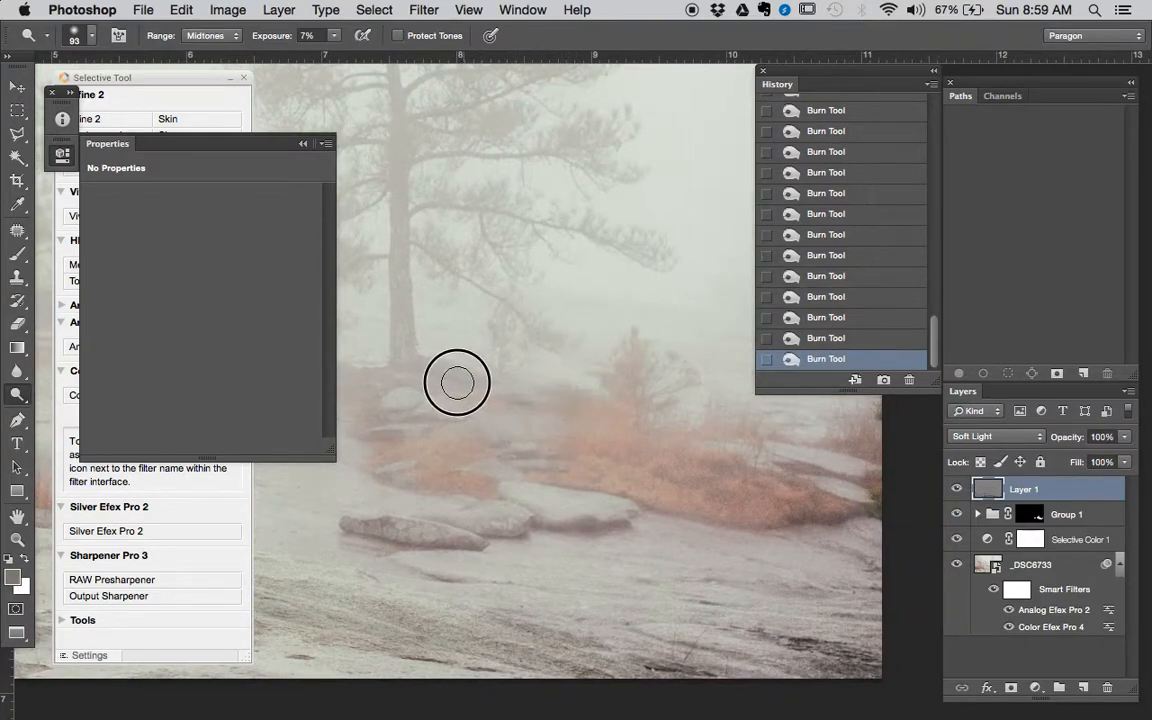
- Burn the pale rocks and orange shrubs near the photo's right edge with the 93 px brush at 7% exposure
{"action": "key", "text": "space"}
{"action": "left_click_drag", "start_coordinate": [617, 417], "coordinate": [435, 334]}
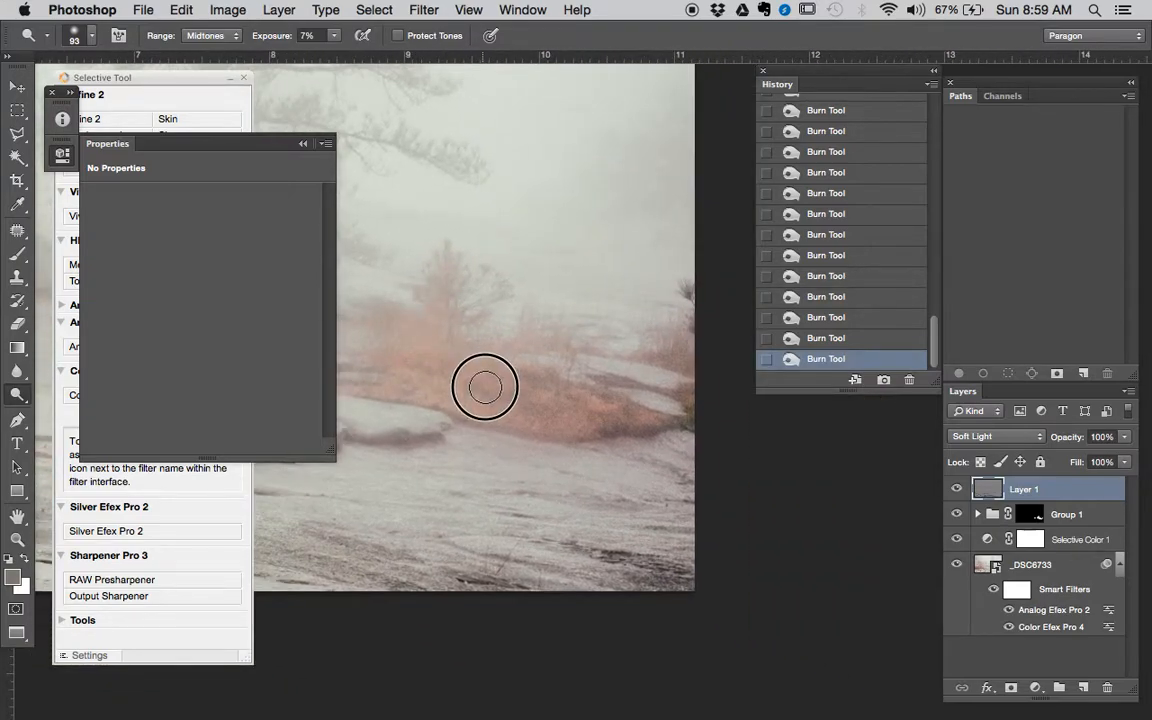
{"action": "left_click", "coordinate": [631, 374], "text": "alt"}
{"action": "left_click_drag", "start_coordinate": [618, 358], "coordinate": [633, 334]}
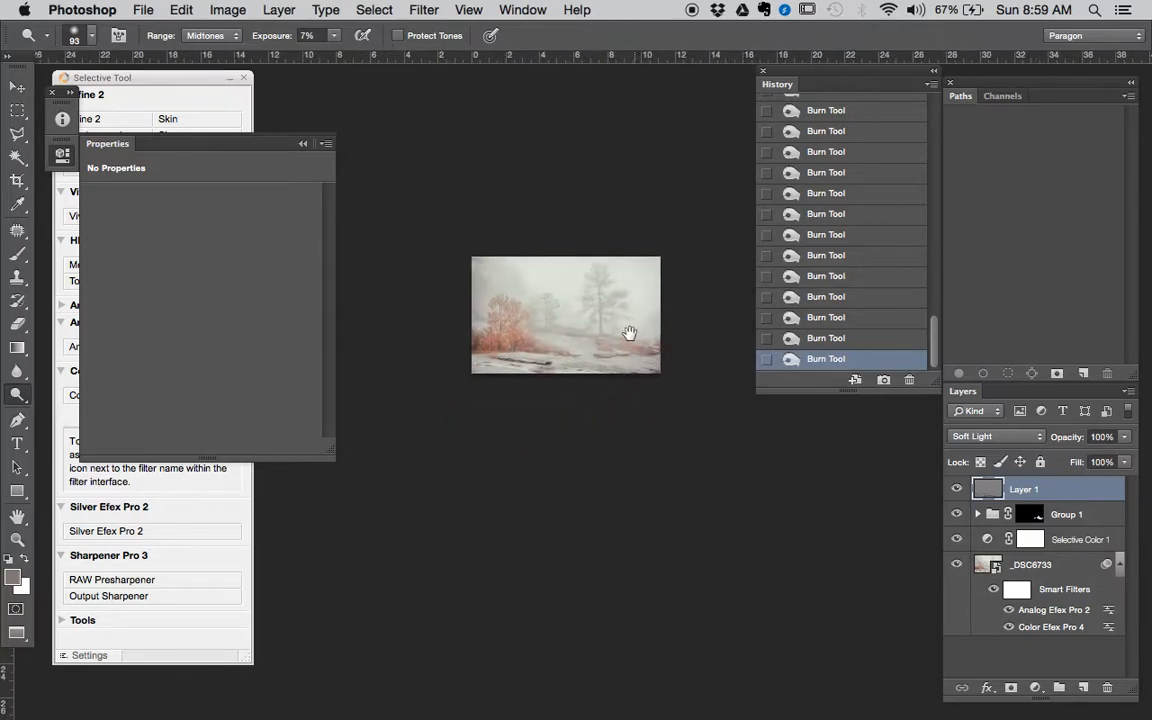
- Burn broad areas of the full photo with a 1224 px brush at 7% exposure and compare it with and without Layer 1
{"action": "left_click", "coordinate": [629, 338], "text": "super"}
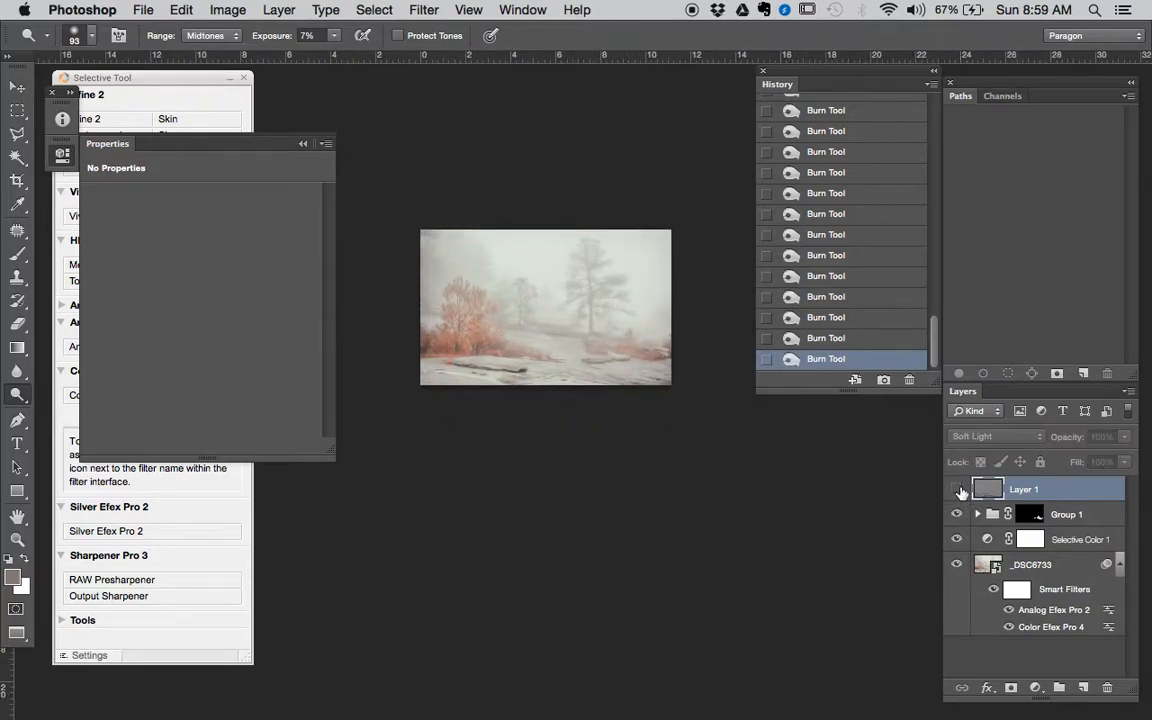
{"action": "left_click", "coordinate": [957, 491]}
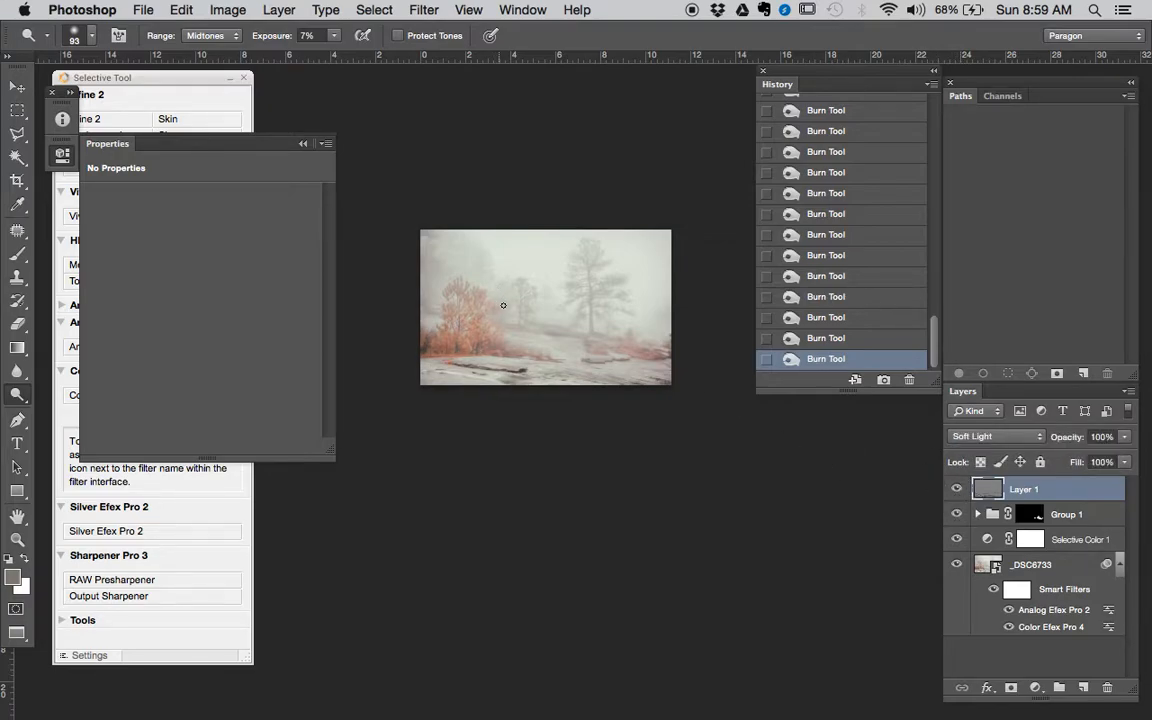
{"action": "left_click_drag", "start_coordinate": [502, 305], "coordinate": [547, 311]}
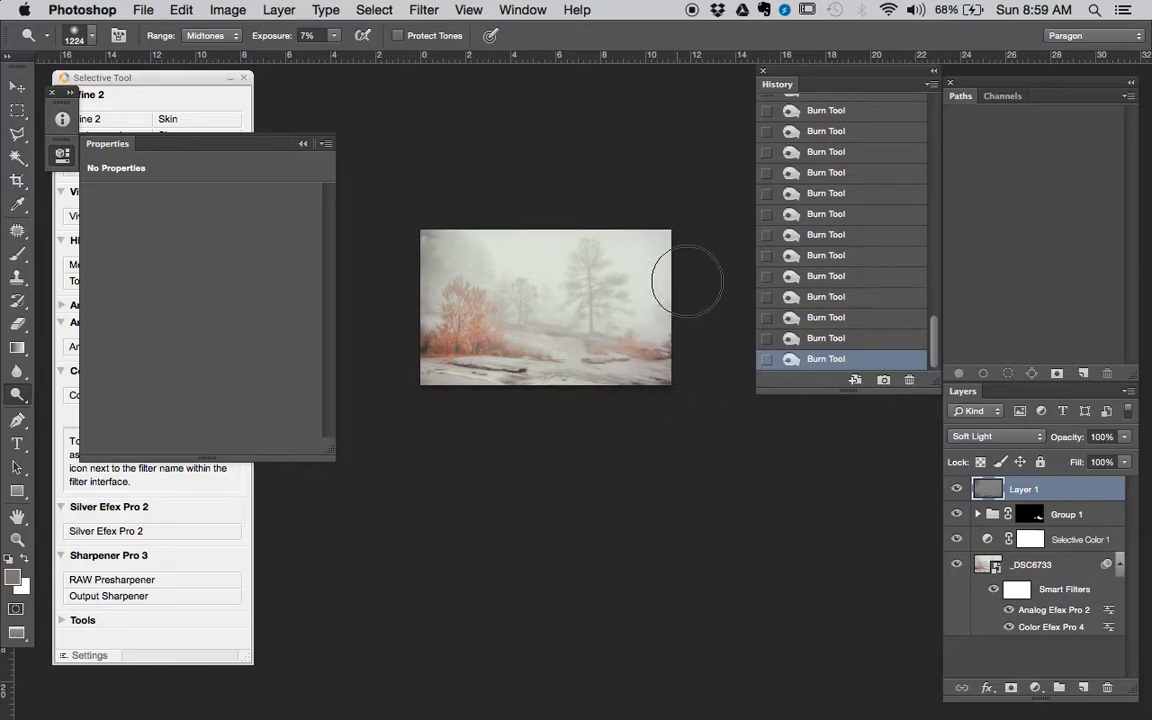
{"action": "left_click", "coordinate": [959, 487]}
{"action": "left_click", "coordinate": [960, 487]}
{"action": "left_click", "coordinate": [960, 487]}
{"action": "left_click", "coordinate": [960, 487]}
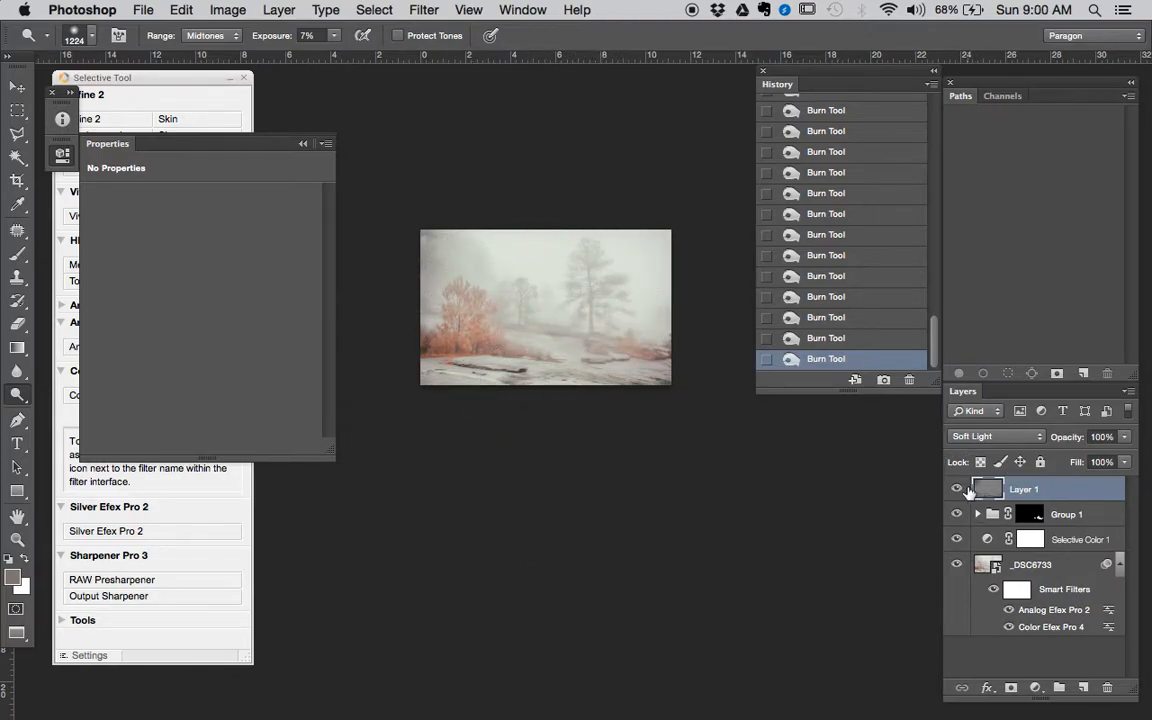
{"action": "key", "text": "c"}
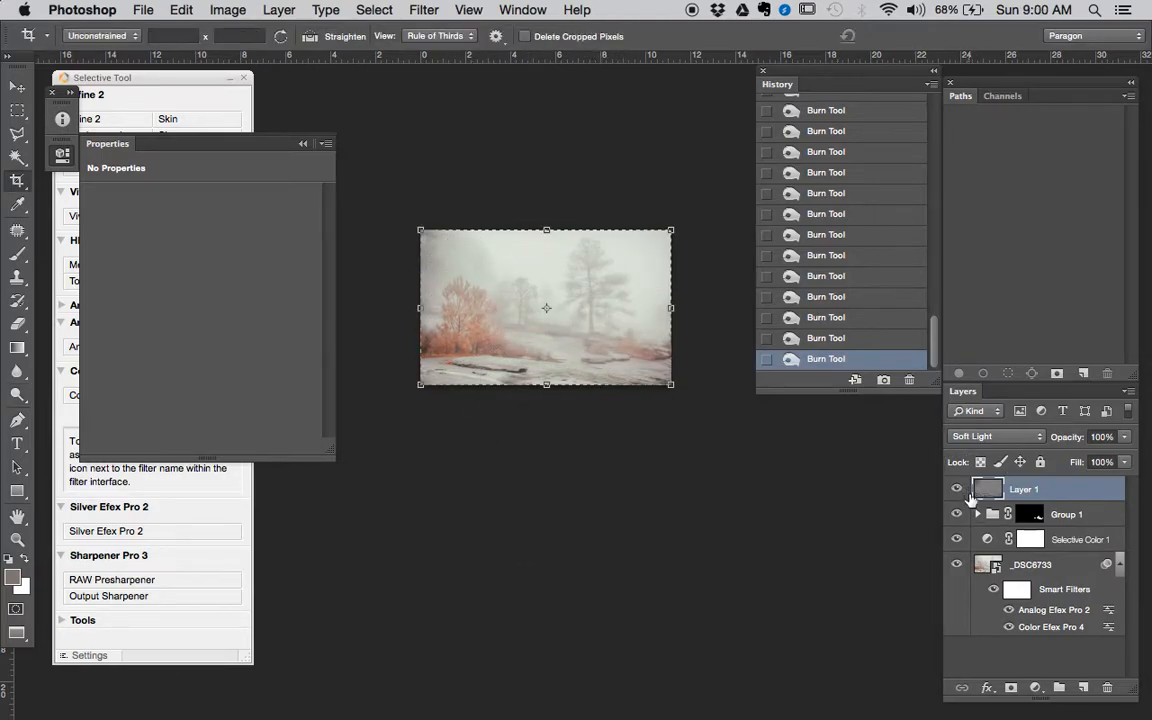
{"action": "left_click", "coordinate": [671, 309]}
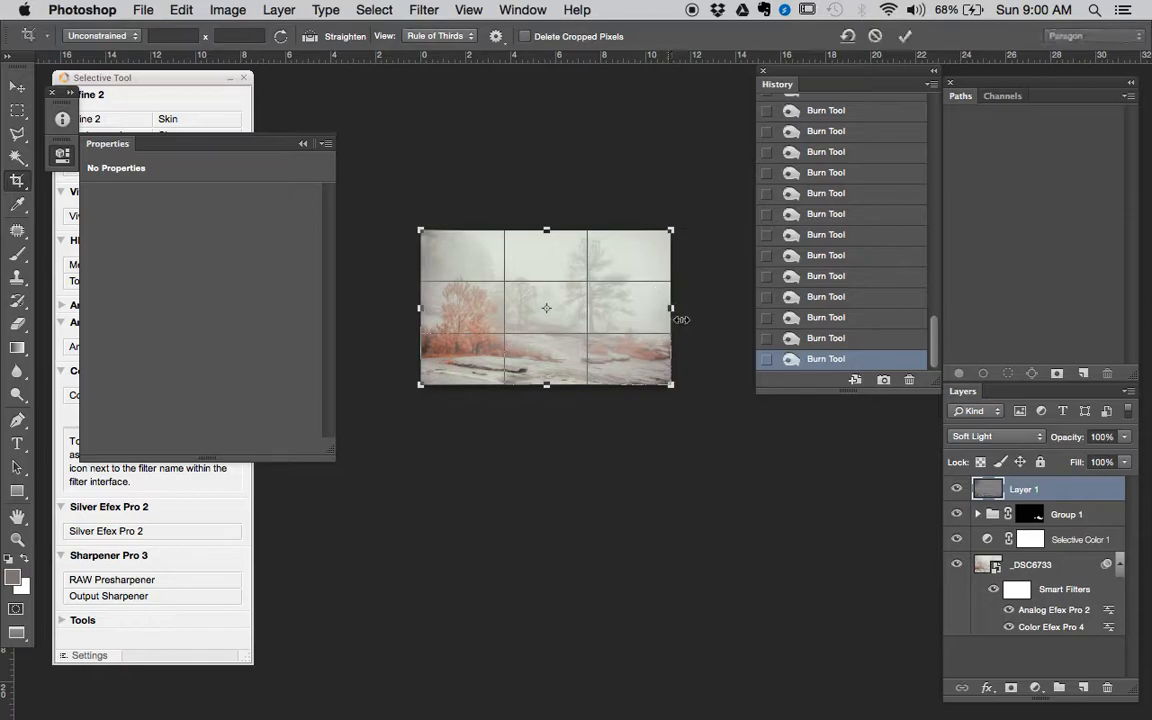
{"action": "key", "text": "p"}
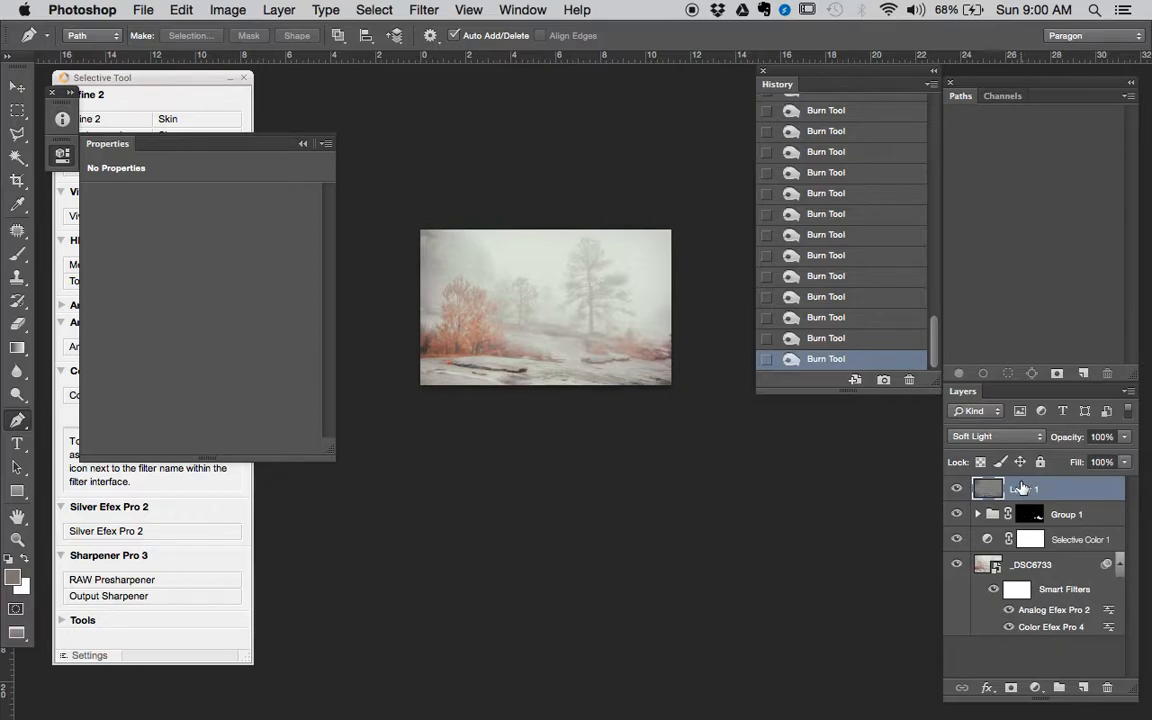
- Compare the finished edit with the original OrangeTreesintheMist snapshot in the history, ending on the latest burn state
{"action": "left_click_drag", "start_coordinate": [689, 419], "coordinate": [699, 462]}
{"action": "left_click_drag", "start_coordinate": [933, 356], "coordinate": [940, 110]}
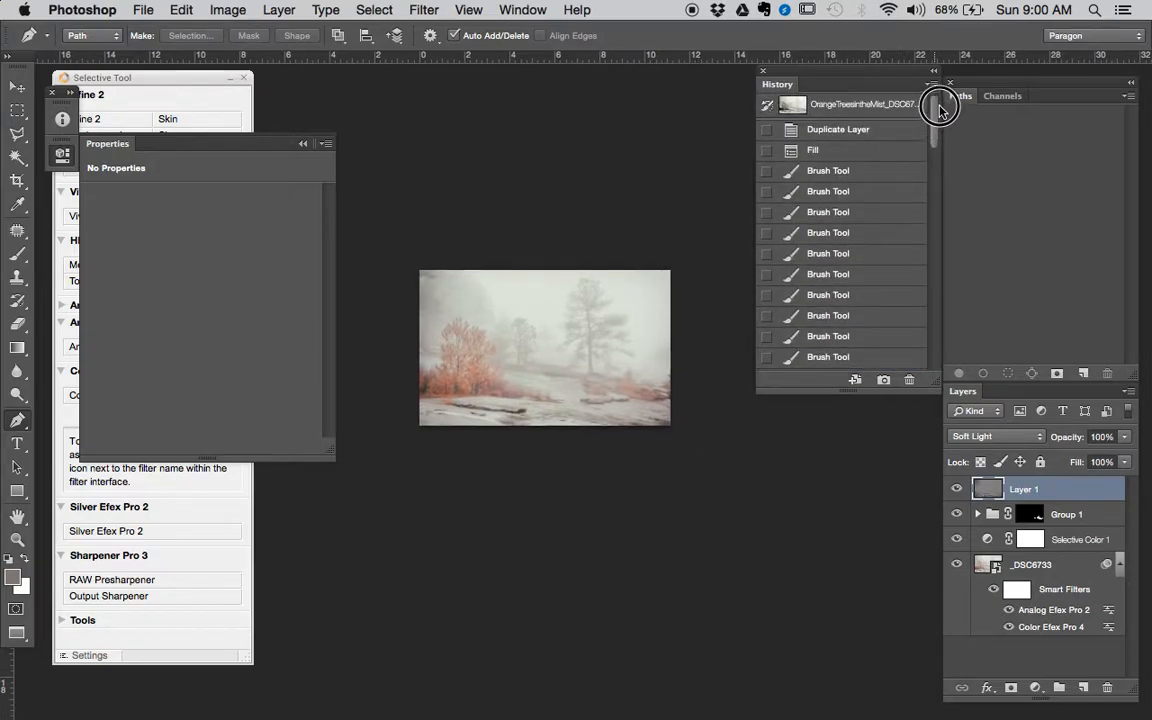
{"action": "left_click", "coordinate": [866, 110]}
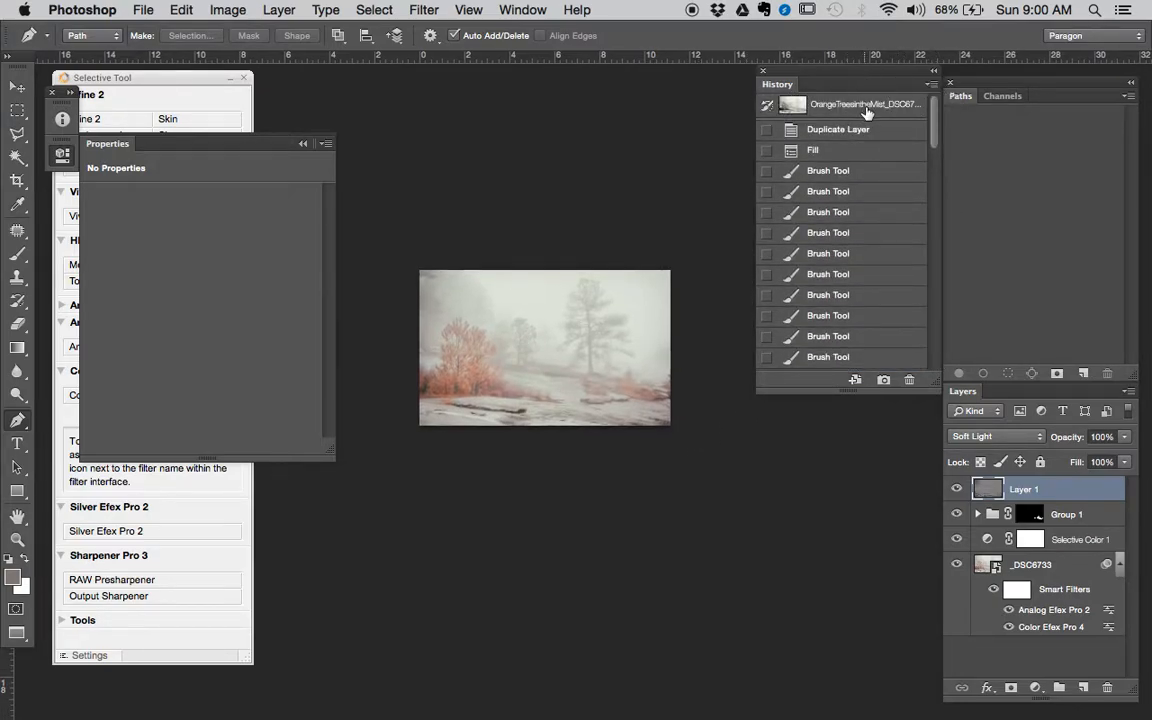
{"action": "key", "text": "super+z"}
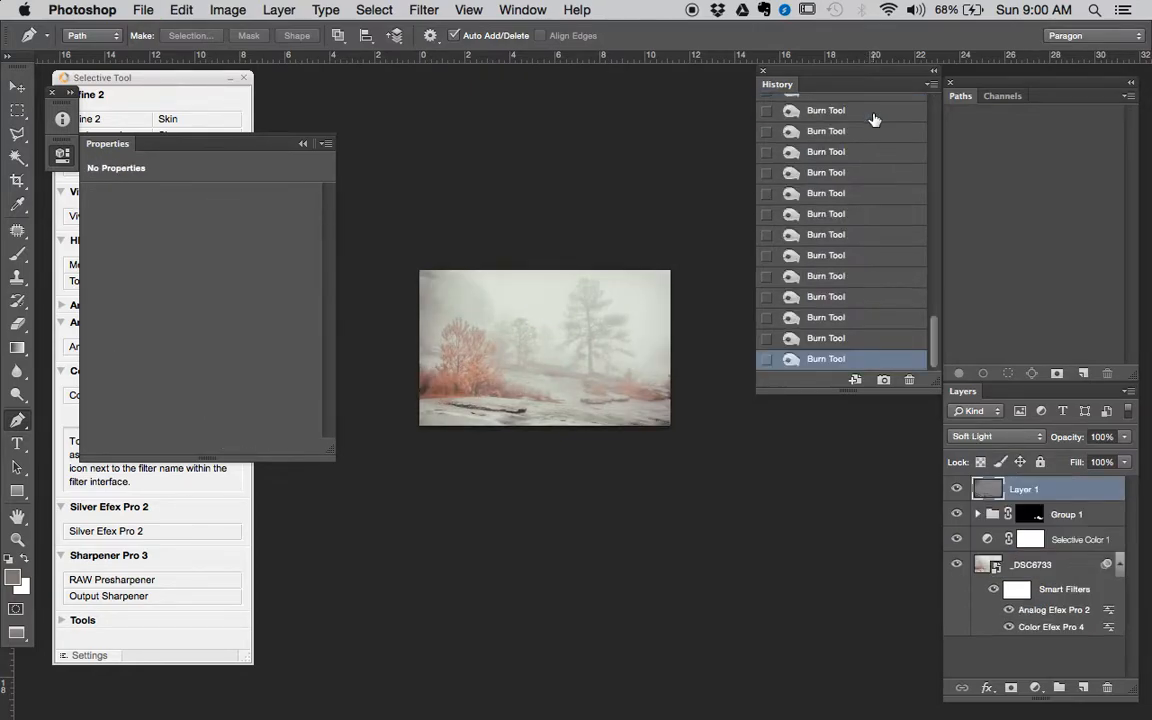
{"action": "key", "text": "super+z"}
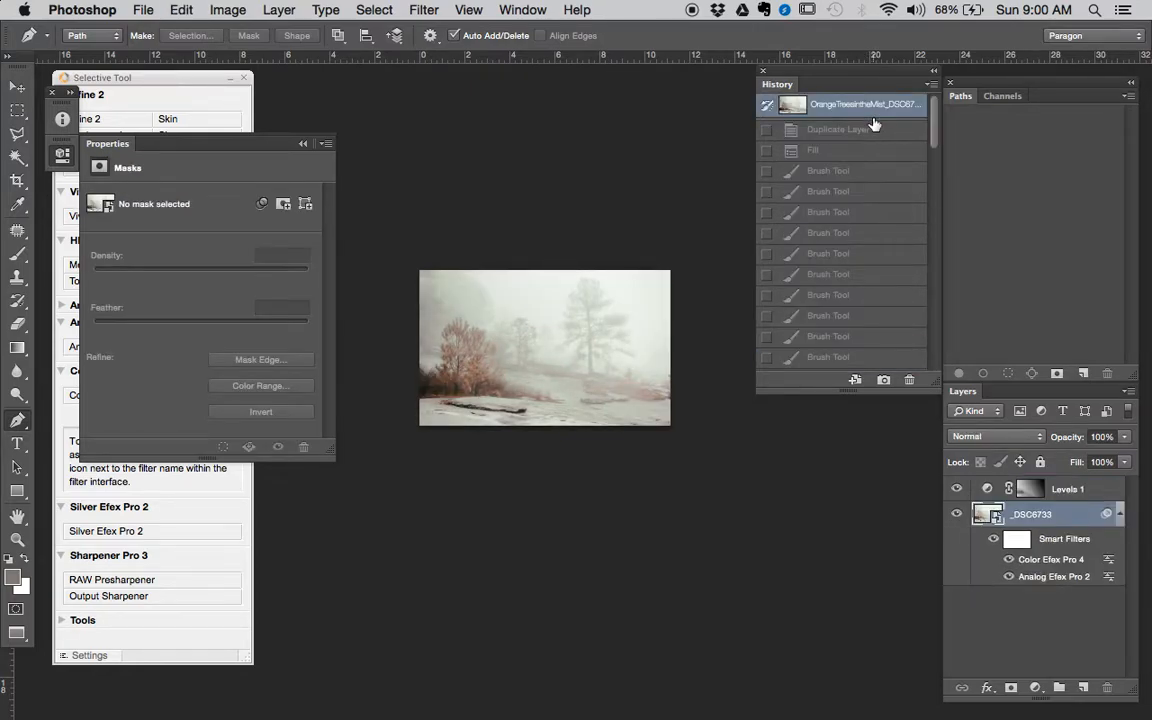
{"action": "key", "text": "super+z"}
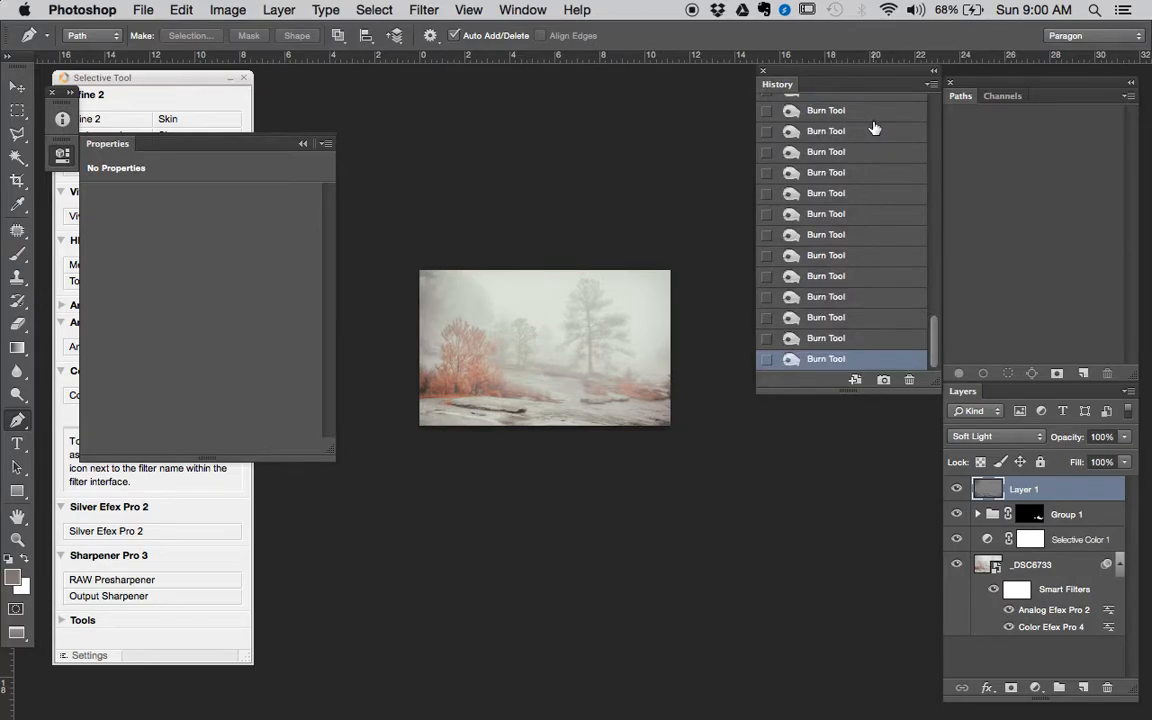
{"action": "key", "text": "super+z"}
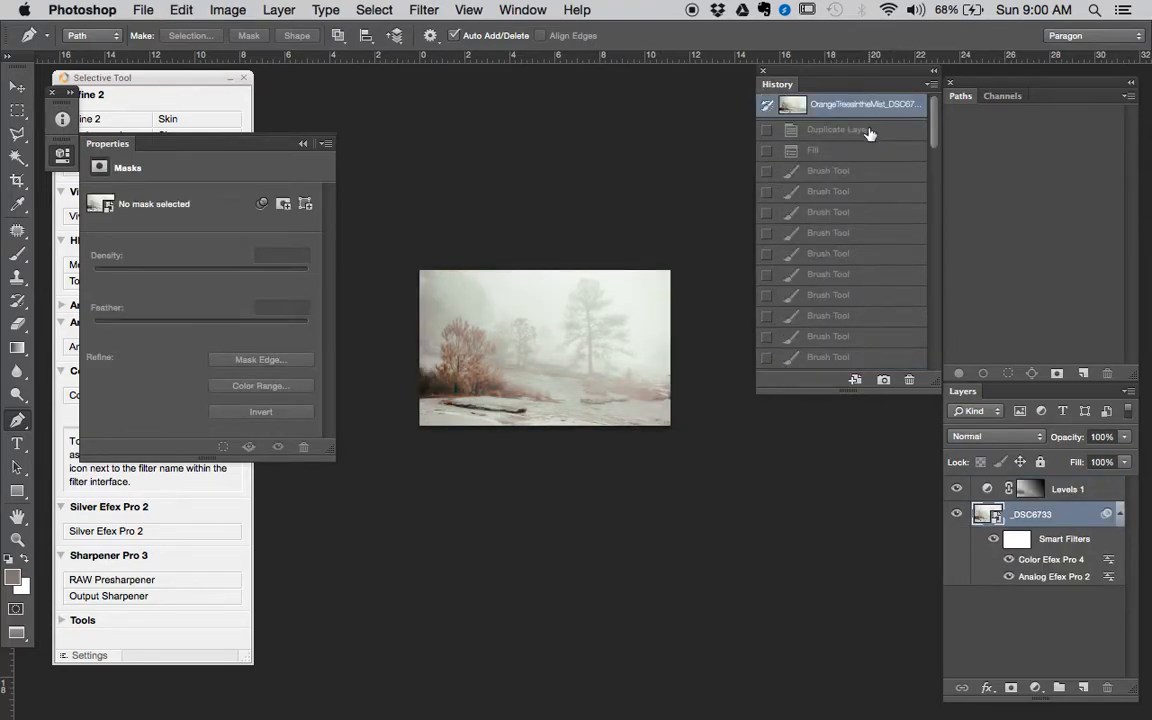
{"action": "key", "text": "super+z"}
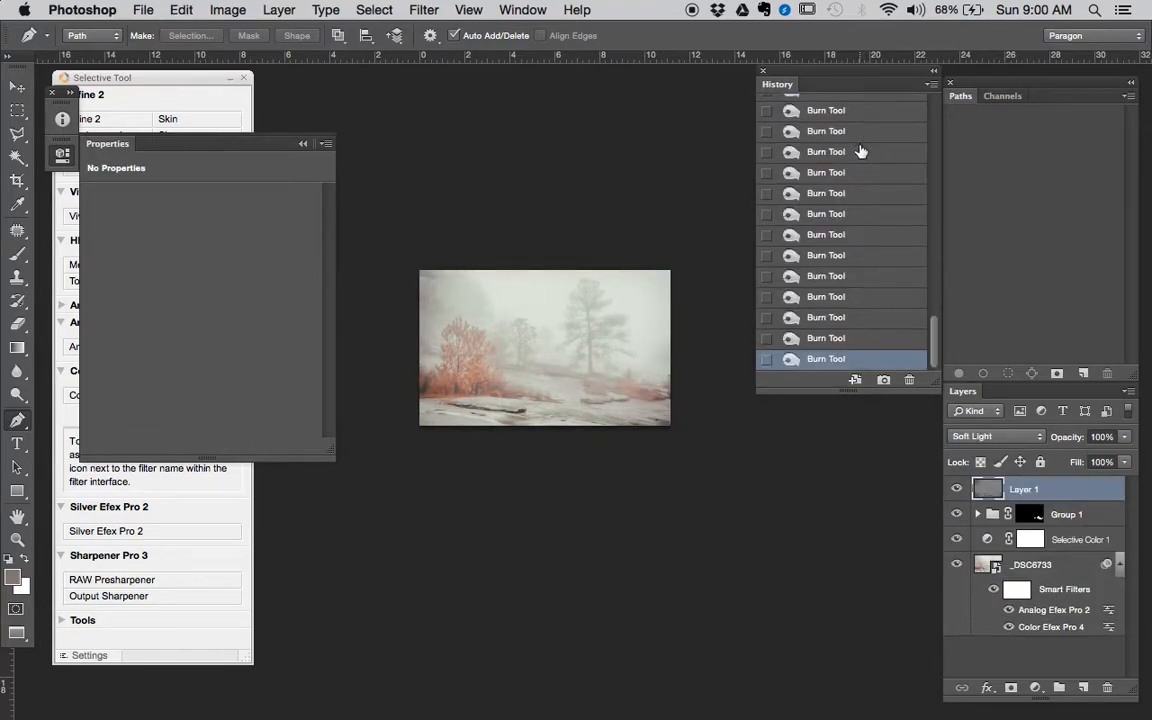